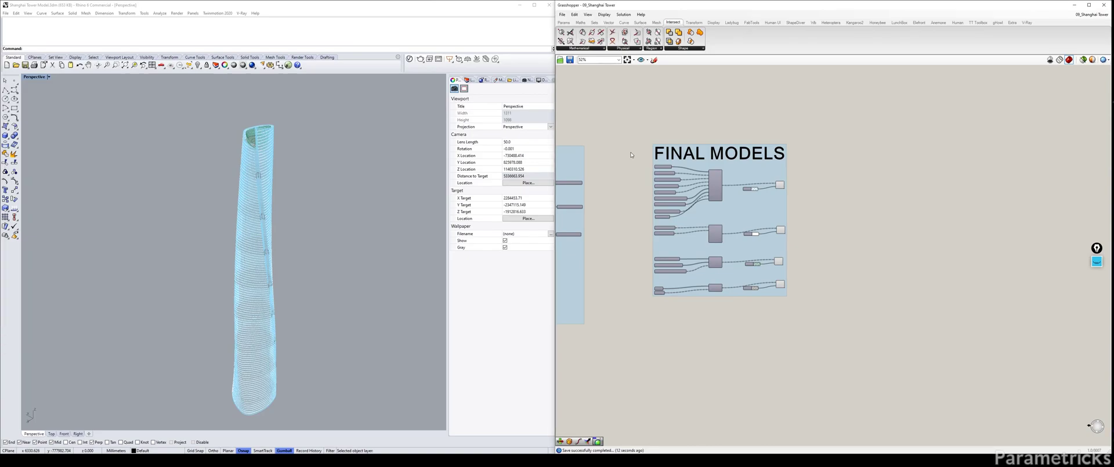
Preview the General Panels geometry from the Final Models group on the tower.
{"action": "mouse_move", "coordinate": [619, 153]}
{"action": "right_mouse_down"}
{"action": "mouse_move", "coordinate": [647, 141]}
{"action": "mouse_move", "coordinate": [625, 139]}
{"action": "right_mouse_up"}
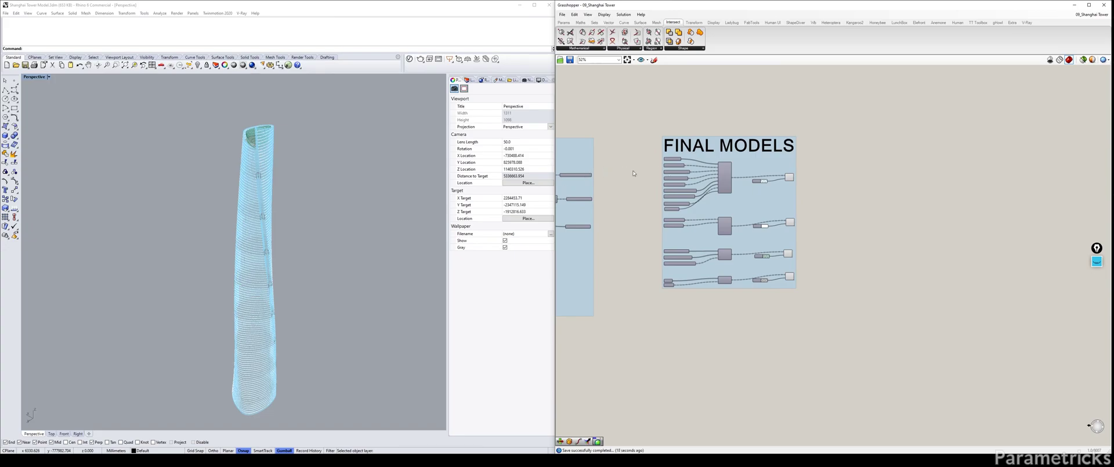
{"action": "scroll", "coordinate": [652, 175], "scroll_direction": "up", "scroll_amount": 5}
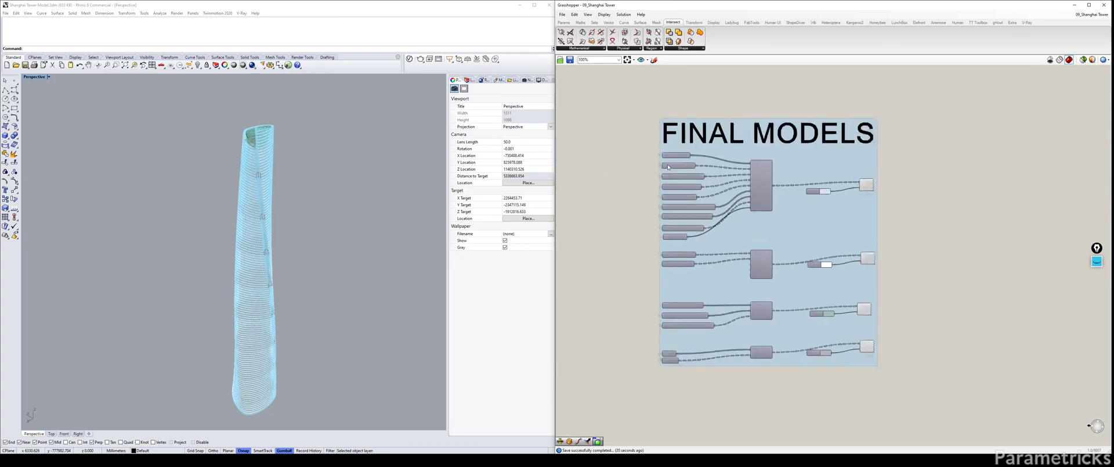
{"action": "scroll", "coordinate": [645, 157], "scroll_direction": "down", "scroll_amount": 2}
{"action": "right_click_drag", "start_coordinate": [644, 158], "coordinate": [647, 178]}
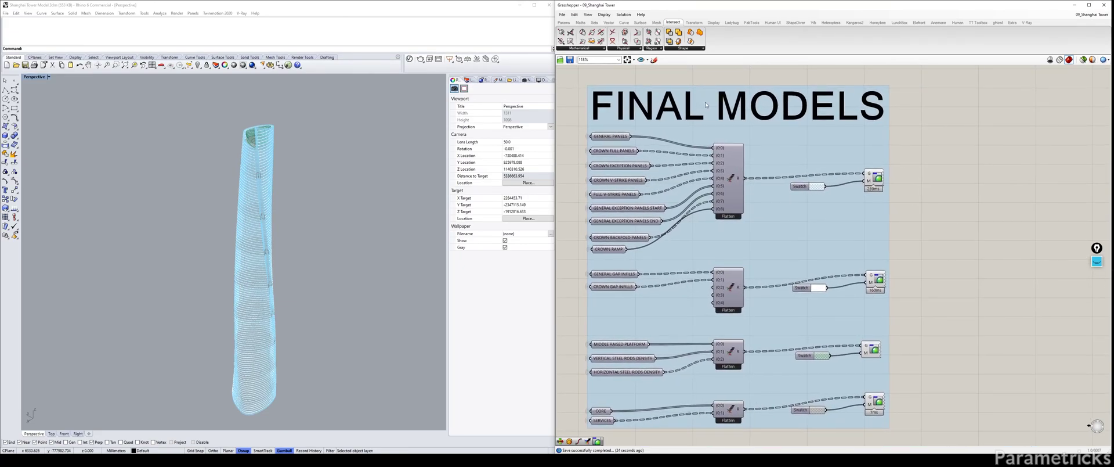
{"action": "left_click", "coordinate": [607, 136]}
{"action": "key", "text": "ctrl+q"}
{"action": "key", "text": "ctrl+q"}
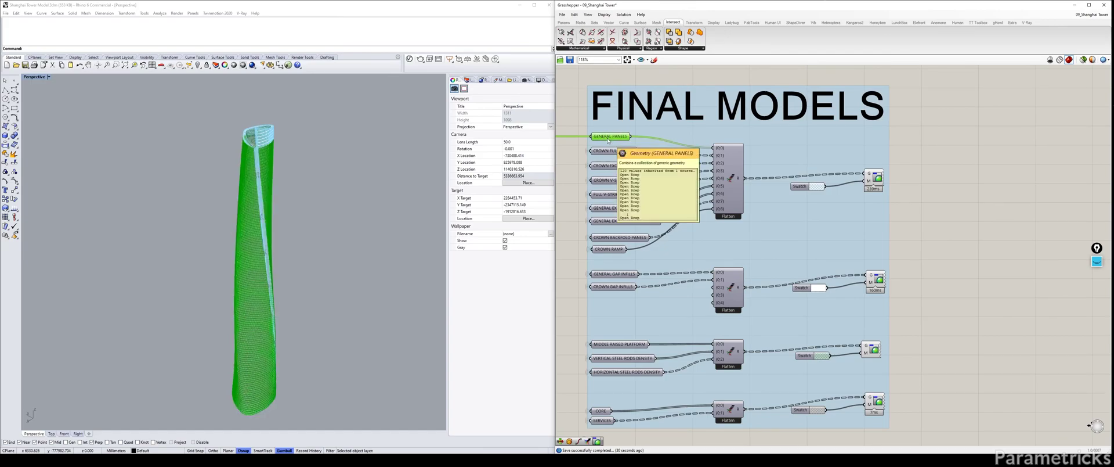
Check the Crown Full Panels, Crown Exception Panels and Crown Ramp geometry on the tower in turn.
{"action": "left_click", "coordinate": [608, 138], "text": "ctrl"}
{"action": "left_click", "coordinate": [607, 151]}
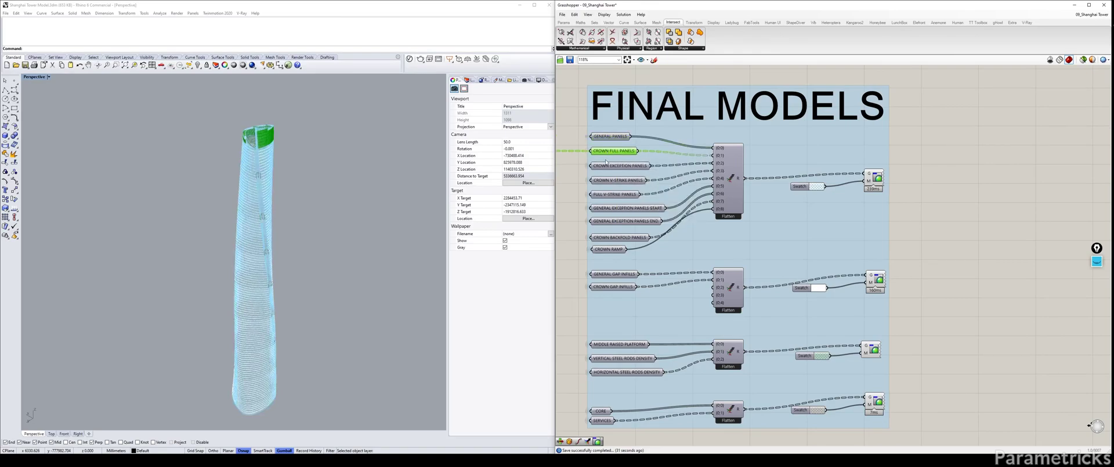
{"action": "key", "text": "ctrl+q"}
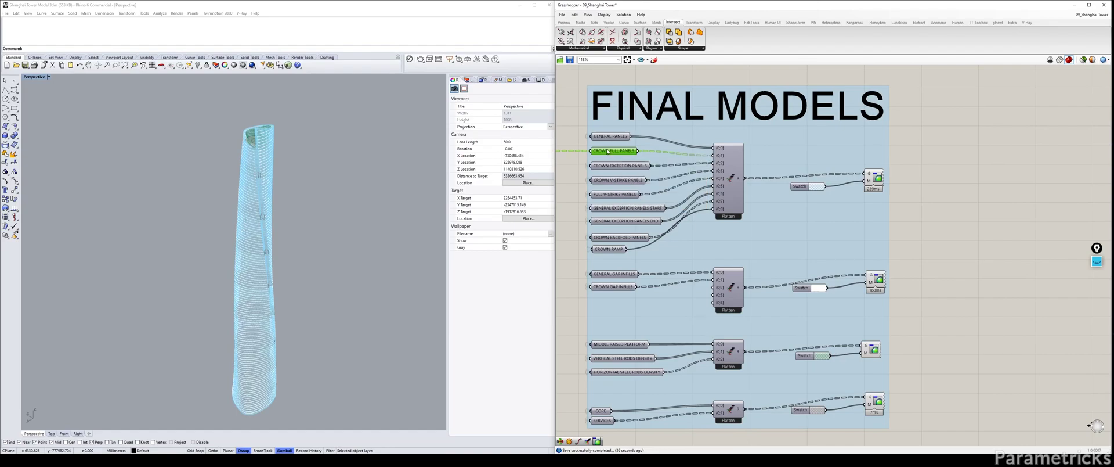
{"action": "left_click", "coordinate": [612, 167]}
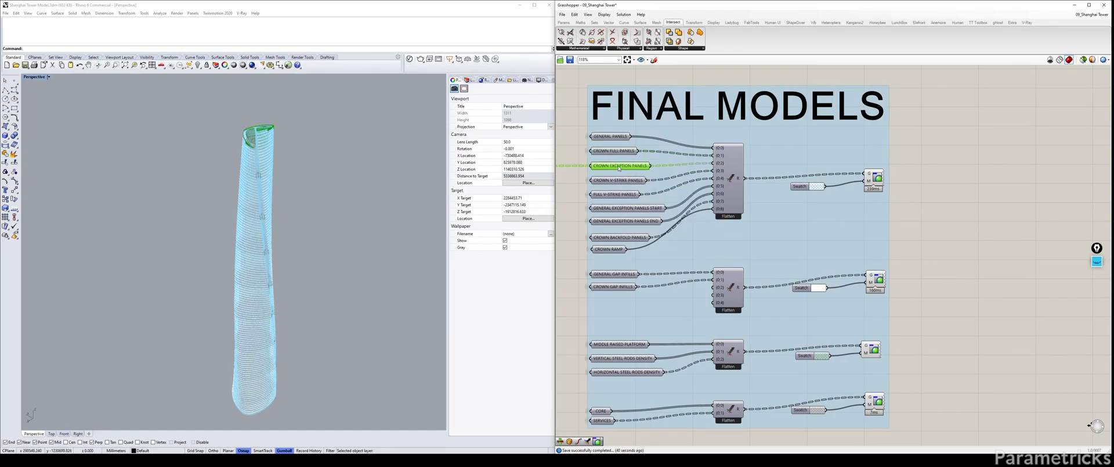
{"action": "left_click", "coordinate": [609, 251]}
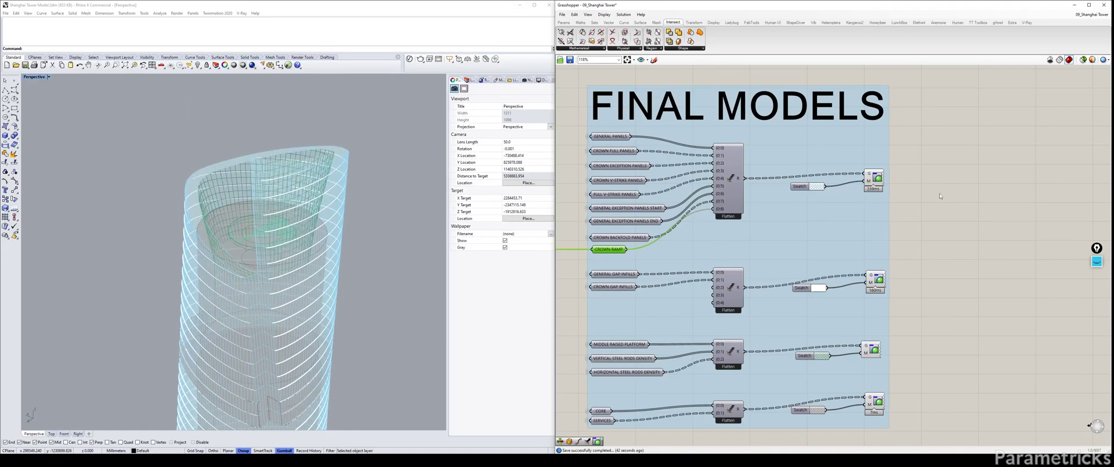
Inspect the Merge component that collects all the panels and its connected custom preview.
{"action": "left_click", "coordinate": [740, 177]}
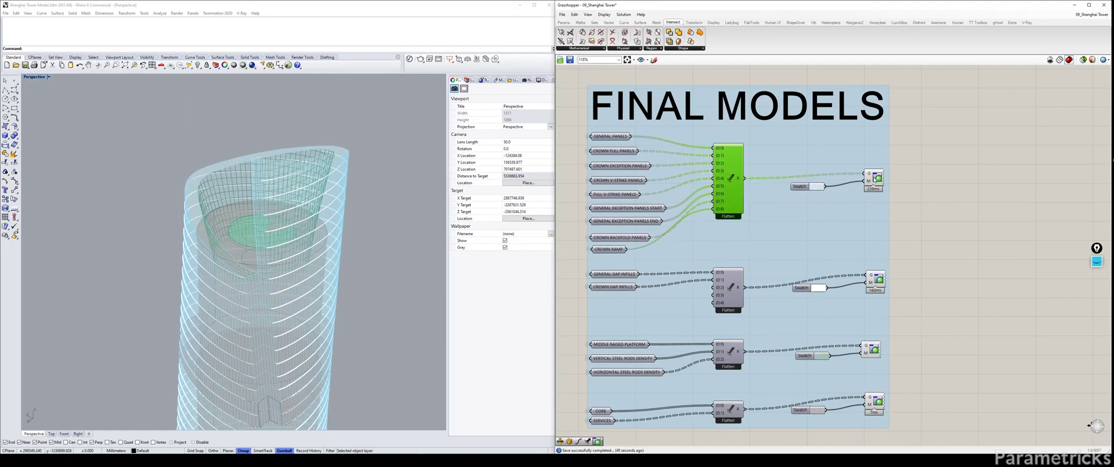
{"action": "left_click", "coordinate": [875, 178]}
{"action": "left_click", "coordinate": [896, 176]}
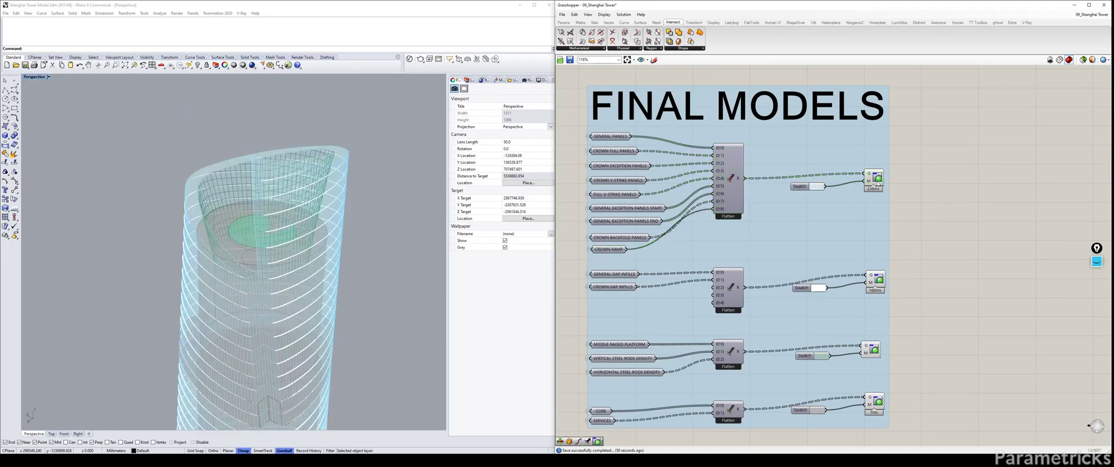
Remove the unused inputs from the gap infills Merge component and realign it with its incoming wires.
{"action": "right_click_drag", "start_coordinate": [882, 252], "coordinate": [867, 172]}
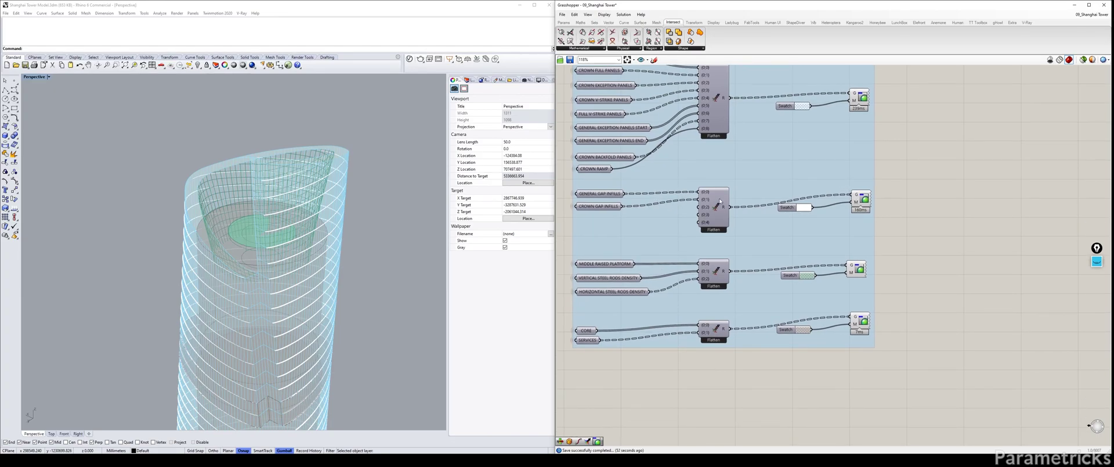
{"action": "left_click", "coordinate": [720, 202]}
{"action": "scroll", "coordinate": [717, 209], "scroll_direction": "up", "scroll_amount": 5}
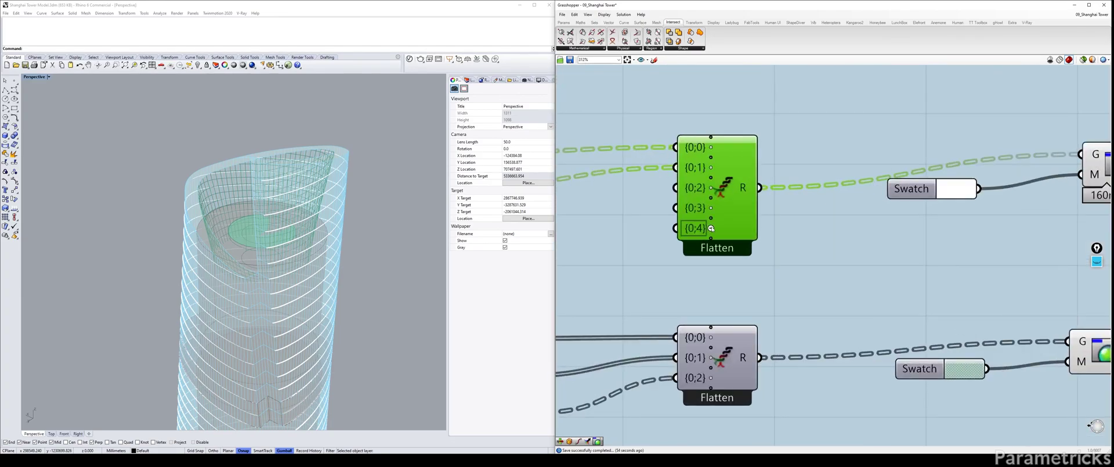
{"action": "scroll", "coordinate": [713, 208], "scroll_direction": "down", "scroll_amount": 4}
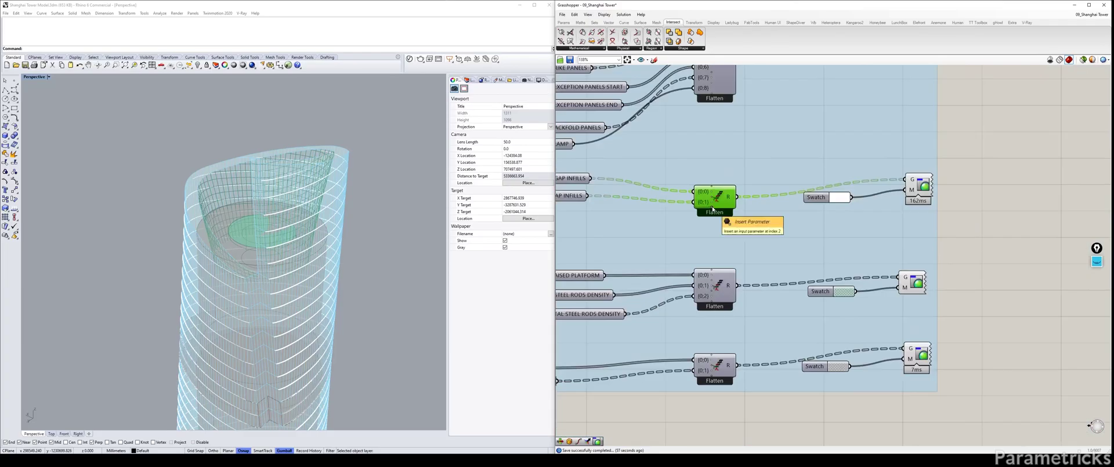
{"action": "scroll", "coordinate": [712, 209], "scroll_direction": "down", "scroll_amount": 1}
{"action": "left_click", "coordinate": [851, 196]}
{"action": "left_click_drag", "start_coordinate": [760, 200], "coordinate": [757, 193]}
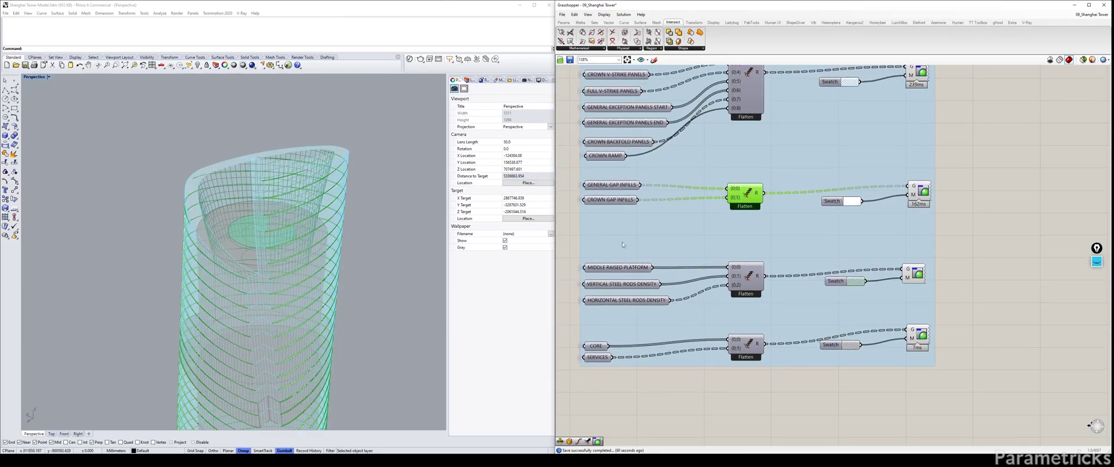
Inspect the gap infills' custom preview, and the Merge and preview components for the raised platform and steel rods.
{"action": "left_click", "coordinate": [920, 191]}
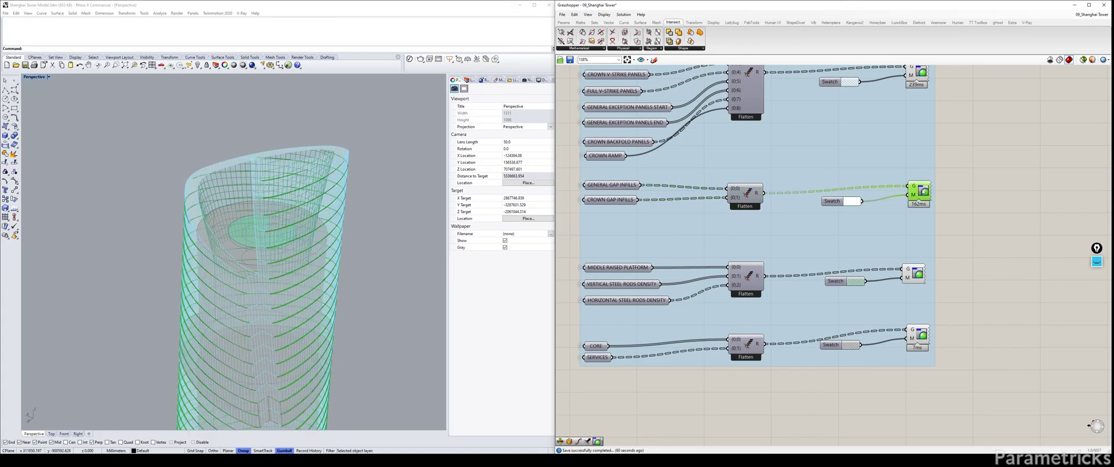
{"action": "left_click", "coordinate": [833, 194]}
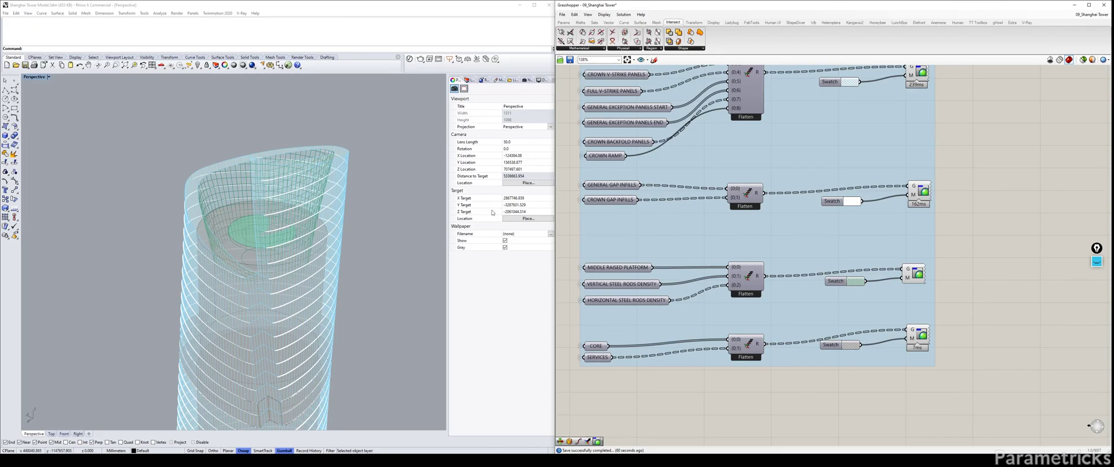
{"action": "left_click", "coordinate": [745, 278]}
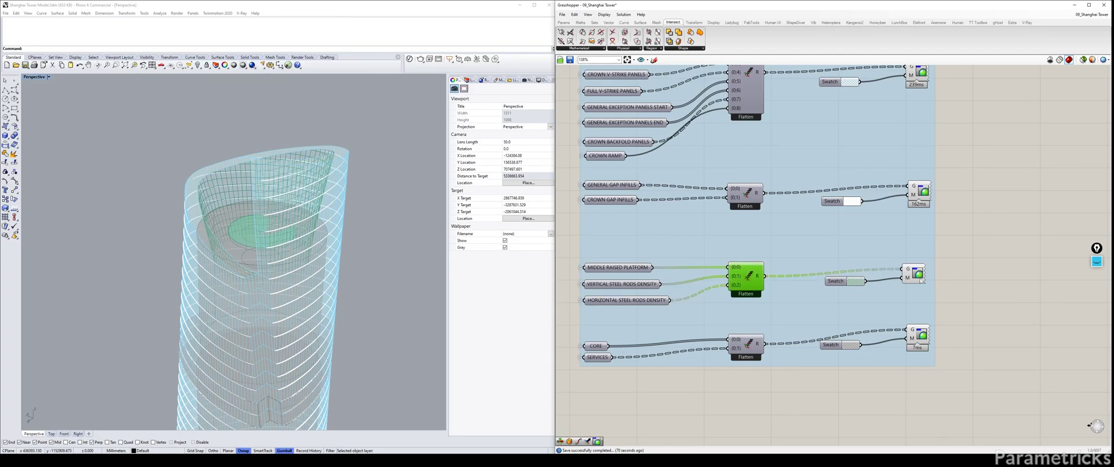
{"action": "left_click", "coordinate": [916, 274]}
{"action": "left_click", "coordinate": [962, 264]}
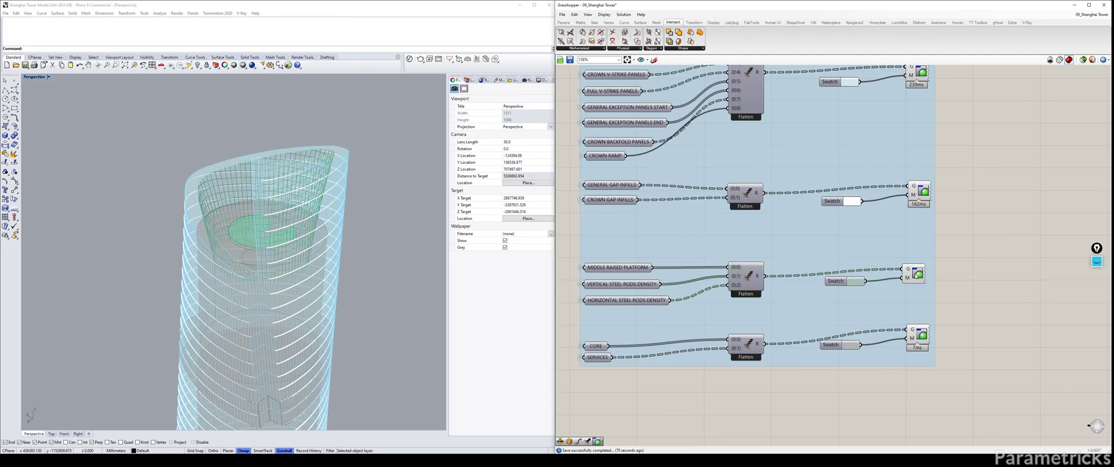
Nudge the custom preview for the raised platform and steel rods into line with its swatch.
{"action": "left_click", "coordinate": [917, 275]}
{"action": "left_click_drag", "start_coordinate": [918, 280], "coordinate": [917, 276]}
{"action": "left_click", "coordinate": [1000, 249]}
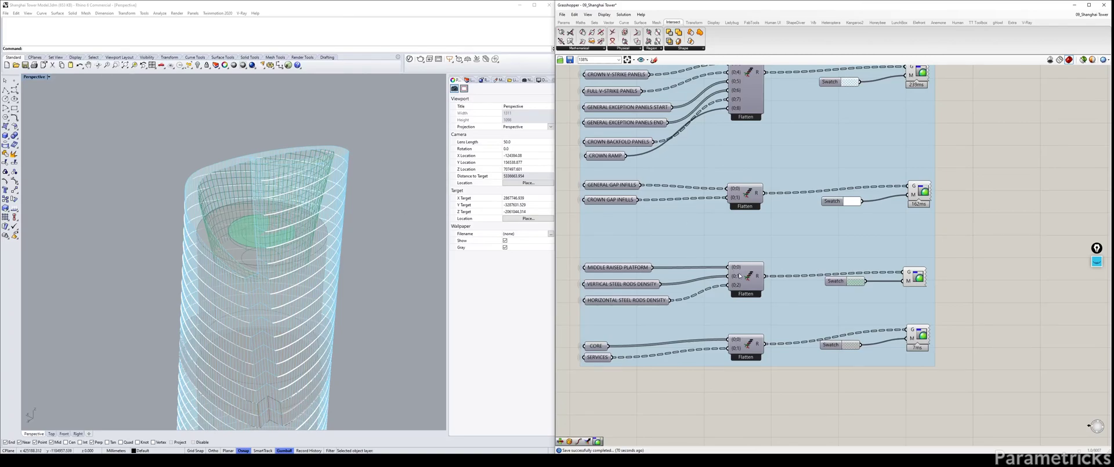
Inspect the Middle Raised Platform and Vertical Steel Rods Density inputs, and the Core and Services preview on the tower.
{"action": "left_click", "coordinate": [634, 268]}
{"action": "left_click", "coordinate": [616, 285]}
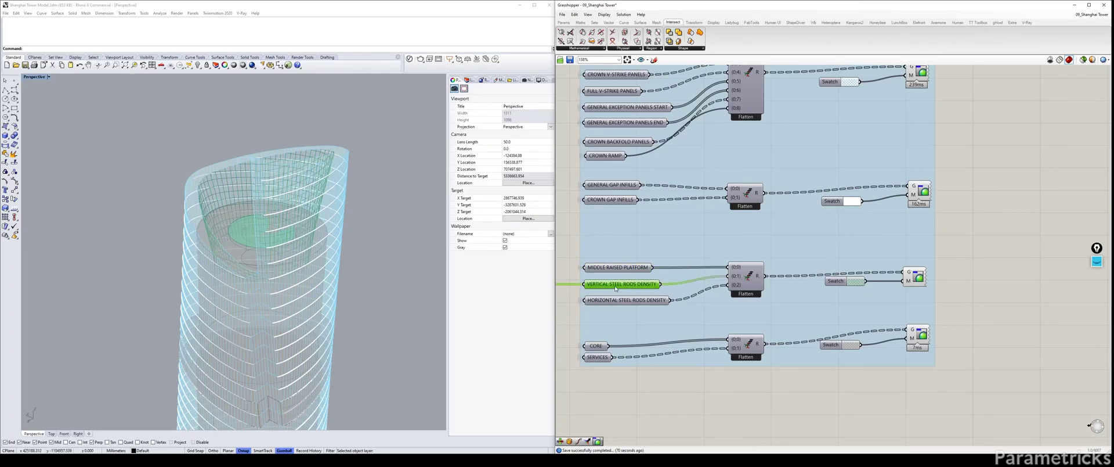
{"action": "left_click", "coordinate": [571, 255]}
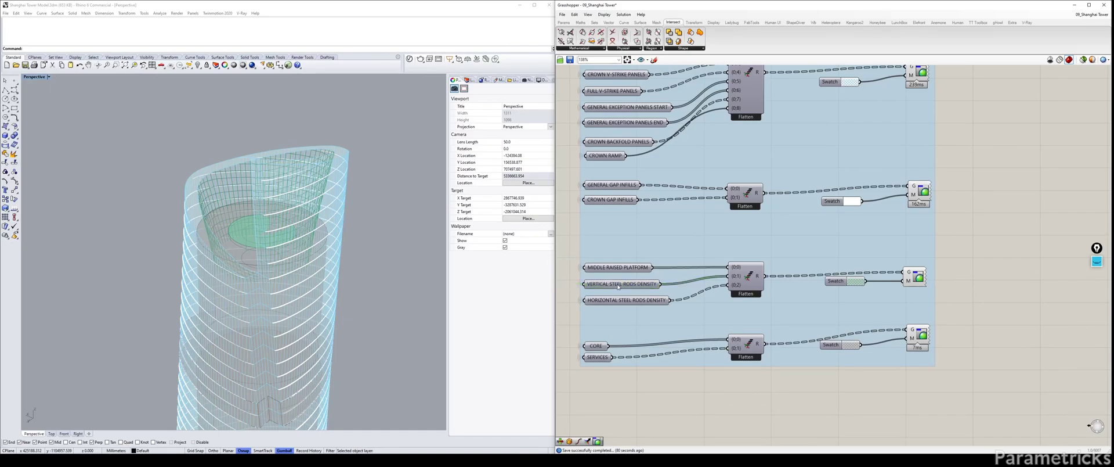
{"action": "mouse_move", "coordinate": [618, 286]}
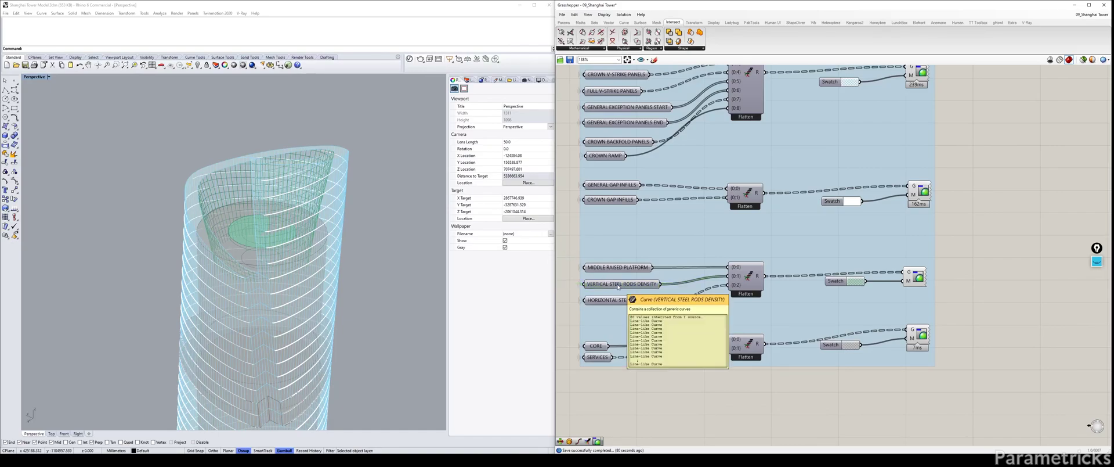
{"action": "left_click", "coordinate": [918, 340]}
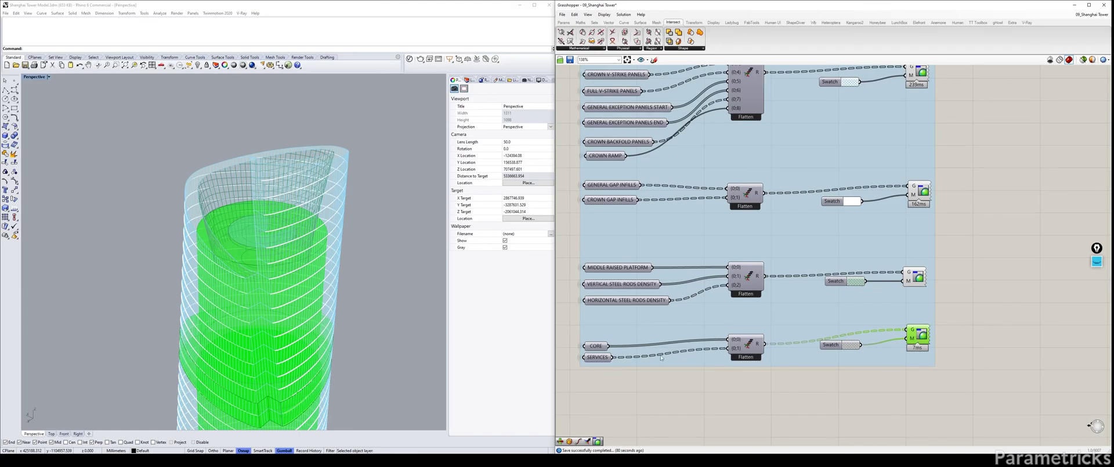
{"action": "left_click_drag", "start_coordinate": [632, 385], "coordinate": [577, 340]}
Find the Extrude component in the Tower Outlines group and inspect it.
{"action": "scroll", "coordinate": [603, 353], "scroll_direction": "down", "scroll_amount": 8}
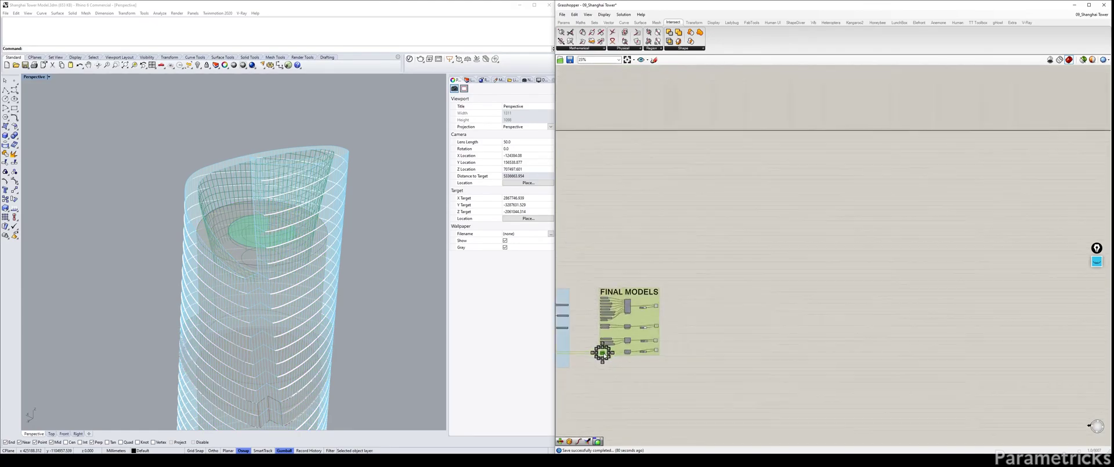
{"action": "right_click_drag", "start_coordinate": [604, 353], "coordinate": [907, 303]}
{"action": "scroll", "coordinate": [889, 305], "scroll_direction": "down", "scroll_amount": 7}
{"action": "scroll", "coordinate": [734, 256], "scroll_direction": "up", "scroll_amount": 3}
{"action": "right_click_drag", "start_coordinate": [596, 262], "coordinate": [860, 254]}
{"action": "scroll", "coordinate": [764, 239], "scroll_direction": "up", "scroll_amount": 4}
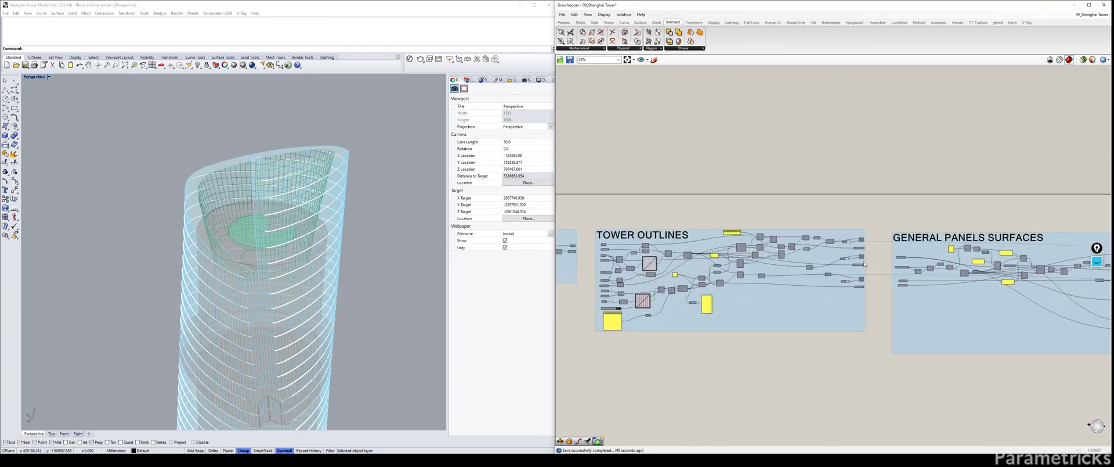
{"action": "scroll", "coordinate": [922, 260], "scroll_direction": "up", "scroll_amount": 3}
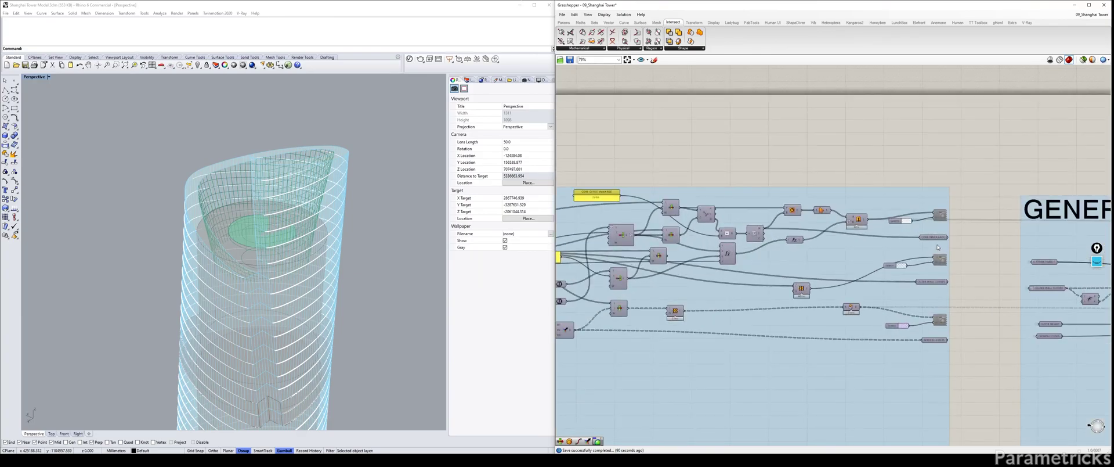
{"action": "left_click", "coordinate": [861, 217]}
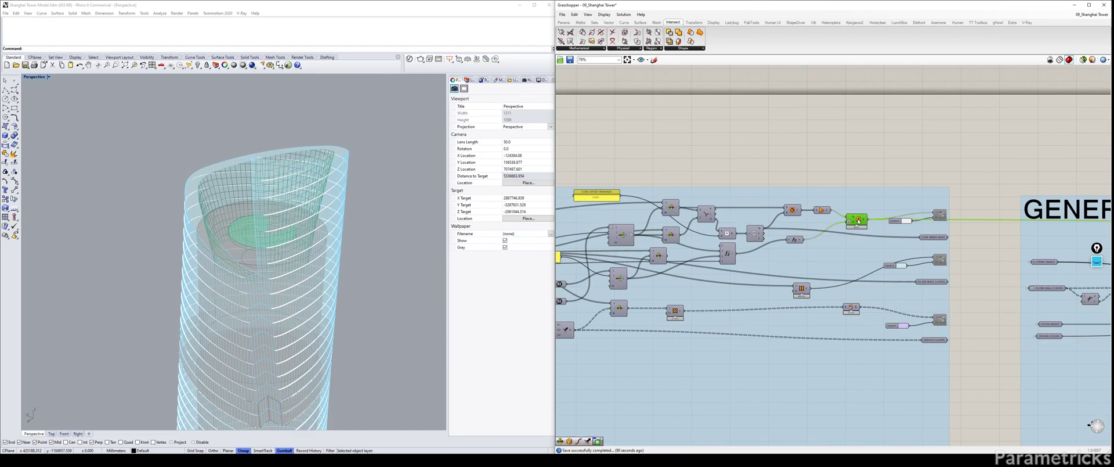
{"action": "left_click", "coordinate": [814, 163]}
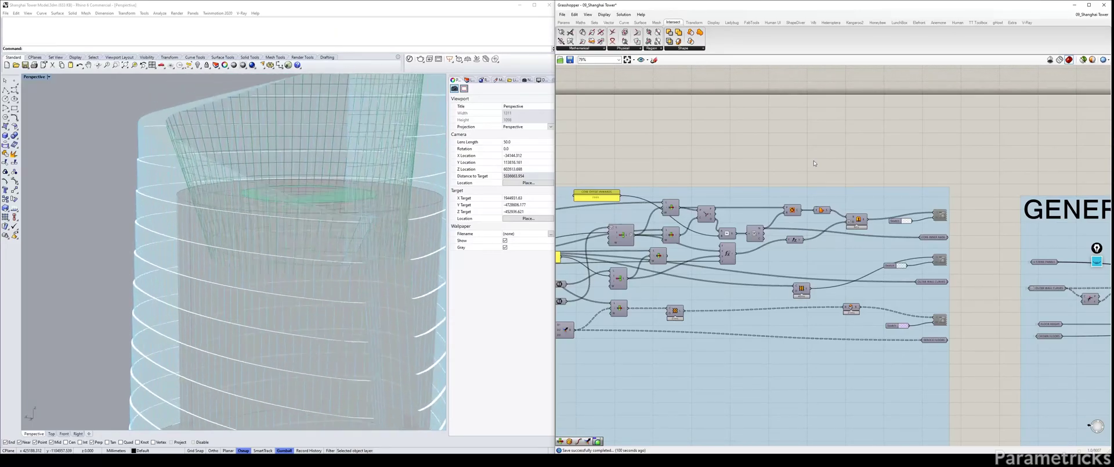
Toggle the preview of the Tower Outlines Extrude component and examine its volume inside the tower facade.
{"action": "left_click", "coordinate": [857, 220]}
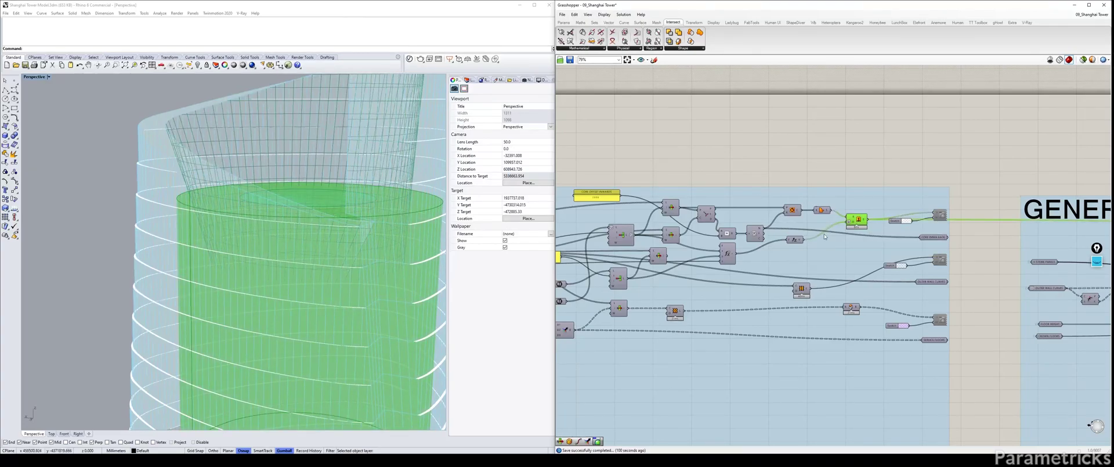
{"action": "key", "text": "ctrl+q"}
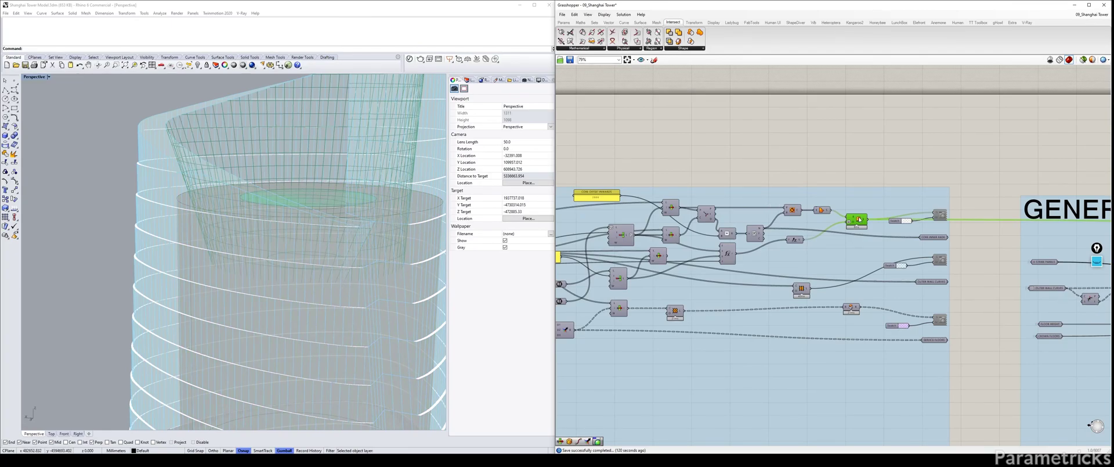
{"action": "key", "text": "ctrl+q"}
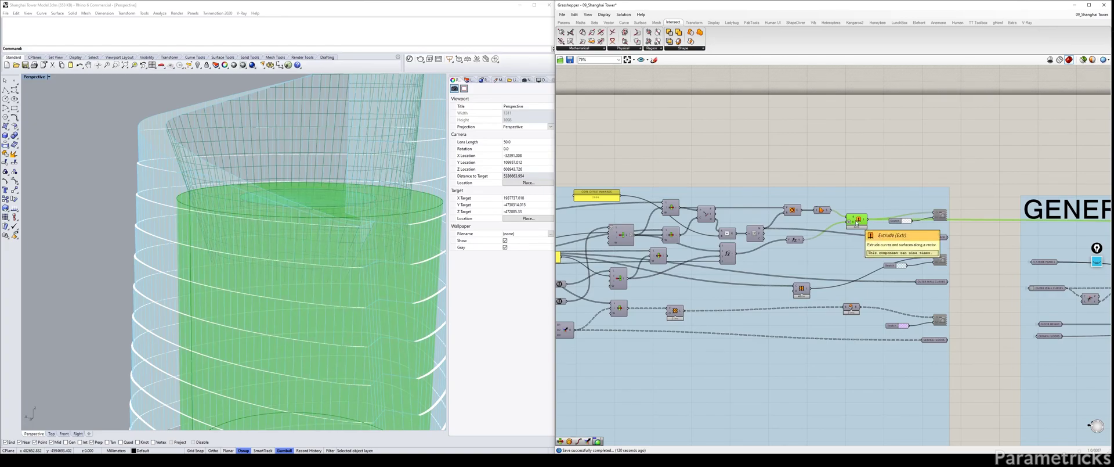
{"action": "scroll", "coordinate": [318, 207], "scroll_direction": "up", "scroll_amount": 5}
{"action": "scroll", "coordinate": [318, 207], "scroll_direction": "down", "scroll_amount": 5}
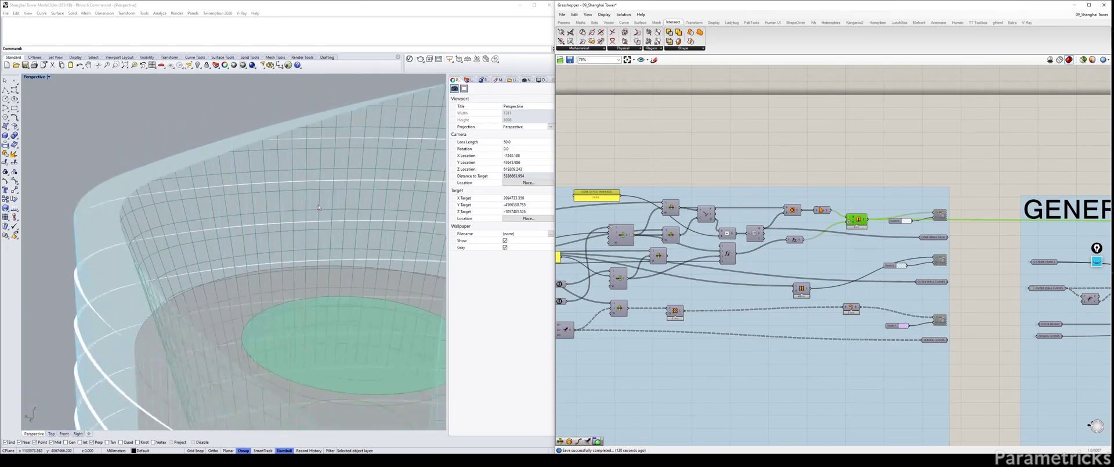
{"action": "mouse_move", "coordinate": [290, 237]}
{"action": "right_mouse_down"}
{"action": "mouse_move", "coordinate": [295, 212]}
{"action": "mouse_move", "coordinate": [301, 234]}
{"action": "right_mouse_up"}
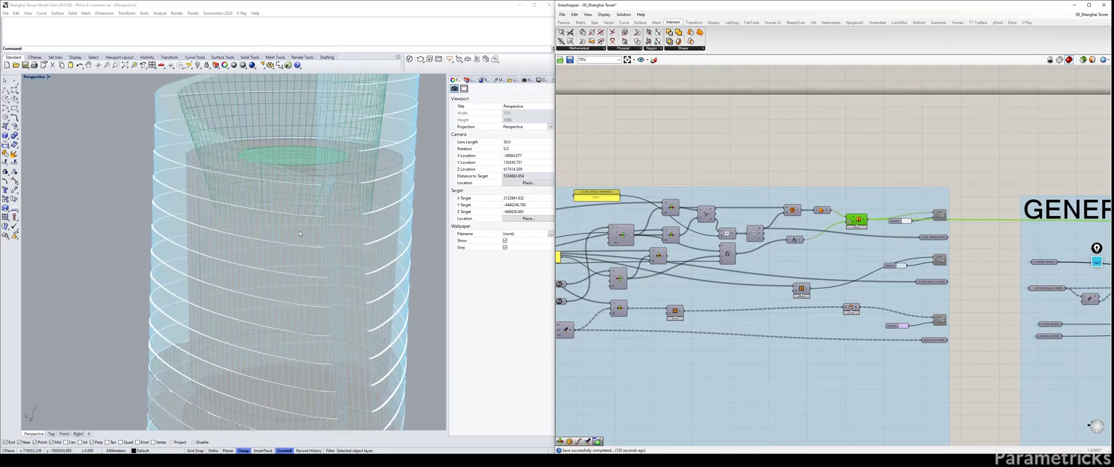
{"action": "right_click_drag", "start_coordinate": [566, 213], "coordinate": [703, 212]}
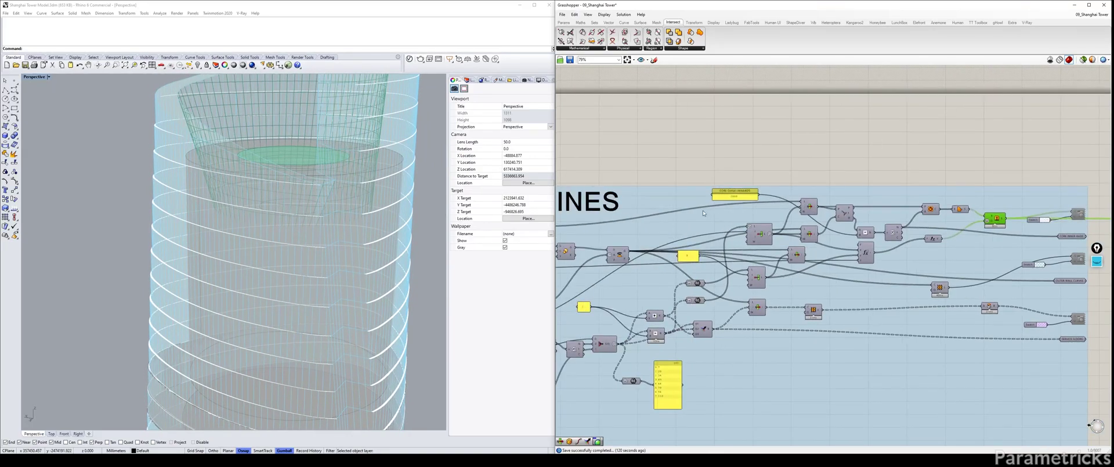
{"action": "scroll", "coordinate": [694, 220], "scroll_direction": "down", "scroll_amount": 5}
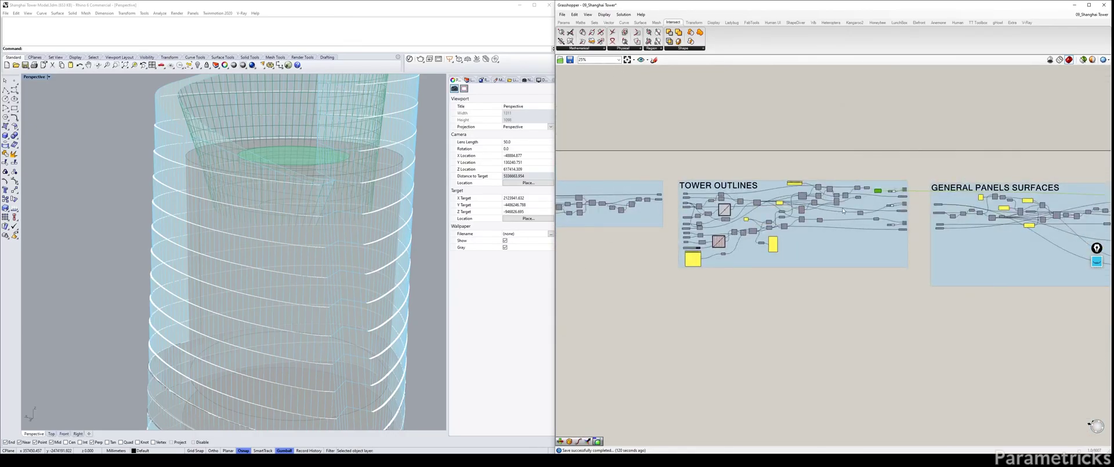
Trace the components feeding the Extrude component in the Tower Outlines group, from its base profile to its extrusion value.
{"action": "scroll", "coordinate": [718, 185], "scroll_direction": "up", "scroll_amount": 3}
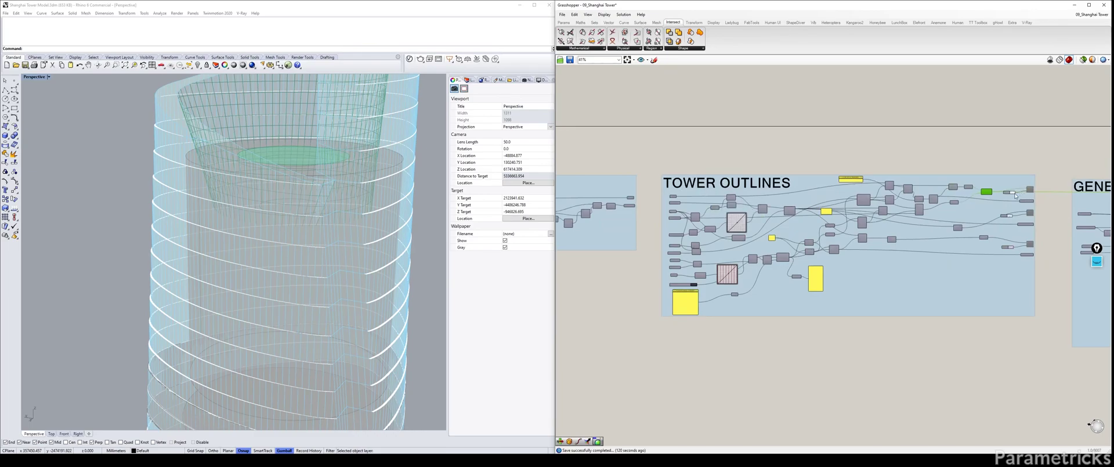
{"action": "scroll", "coordinate": [1016, 196], "scroll_direction": "up", "scroll_amount": 3}
{"action": "scroll", "coordinate": [965, 191], "scroll_direction": "up", "scroll_amount": 2}
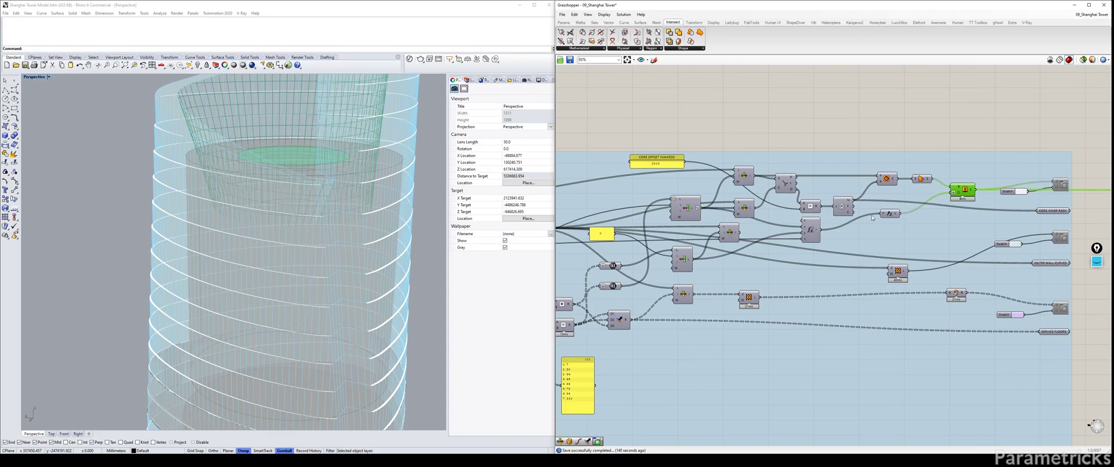
{"action": "left_click", "coordinate": [917, 178]}
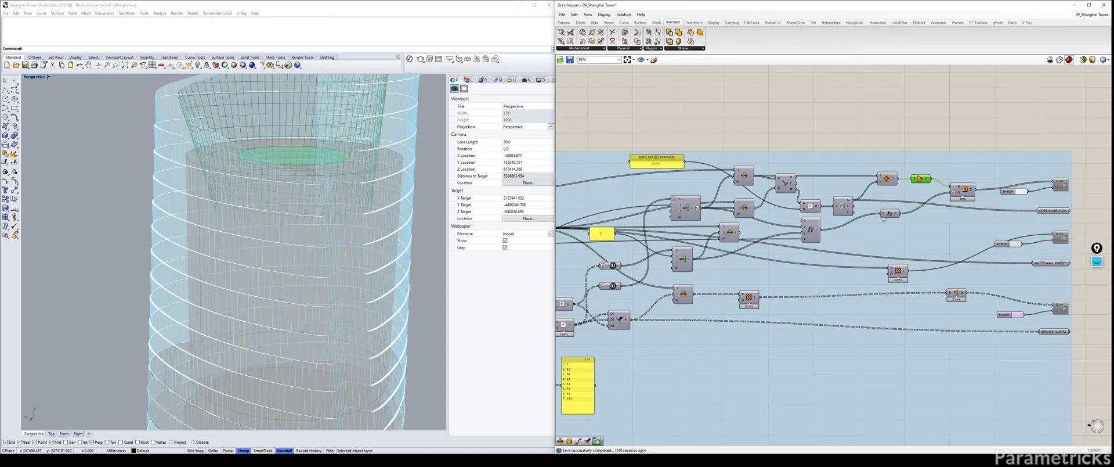
{"action": "left_click", "coordinate": [811, 230]}
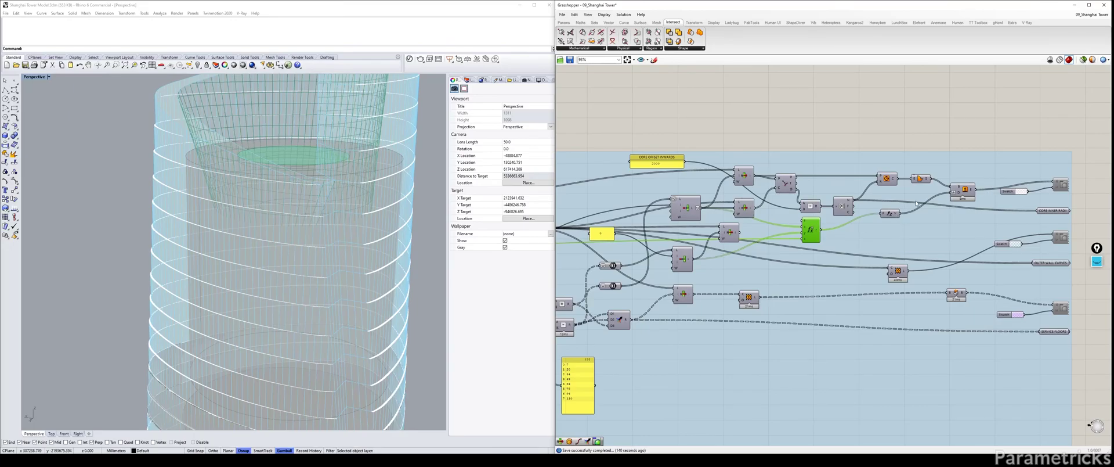
Move the Twist Angle parameter and its Construct Domain component slightly up to free space around the Crown Floors input.
{"action": "right_click_drag", "start_coordinate": [650, 249], "coordinate": [923, 202]}
{"action": "scroll", "coordinate": [760, 235], "scroll_direction": "down", "scroll_amount": 3}
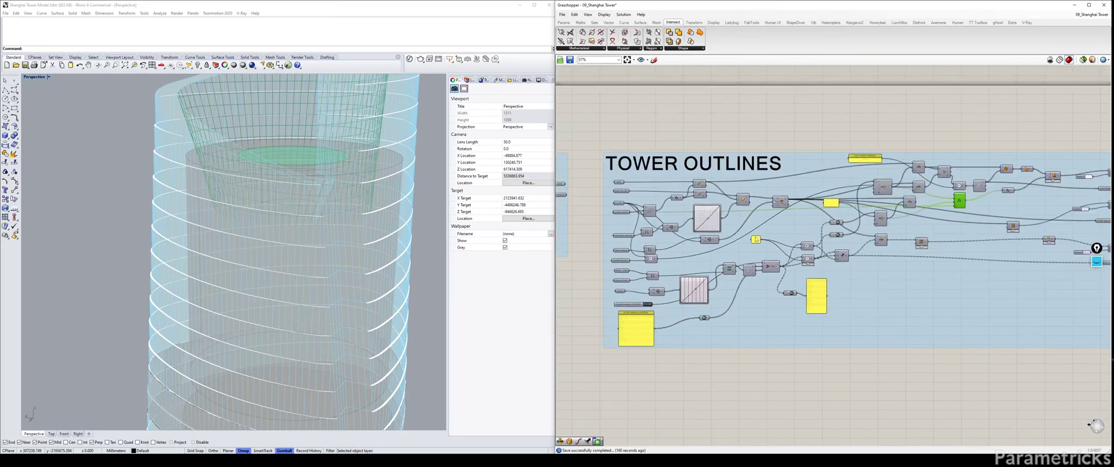
{"action": "scroll", "coordinate": [755, 238], "scroll_direction": "up", "scroll_amount": 6}
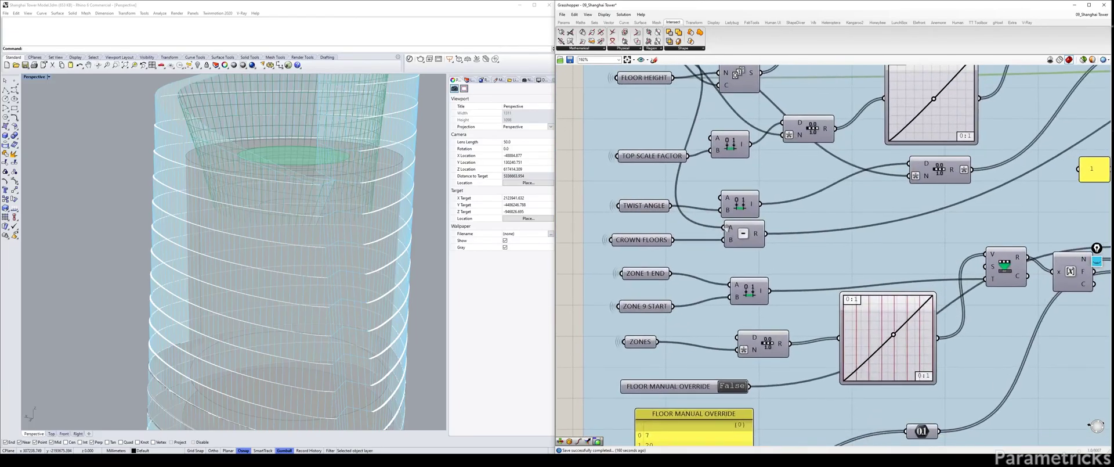
{"action": "left_click_drag", "start_coordinate": [745, 207], "coordinate": [749, 191]}
{"action": "left_click_drag", "start_coordinate": [648, 202], "coordinate": [649, 195]}
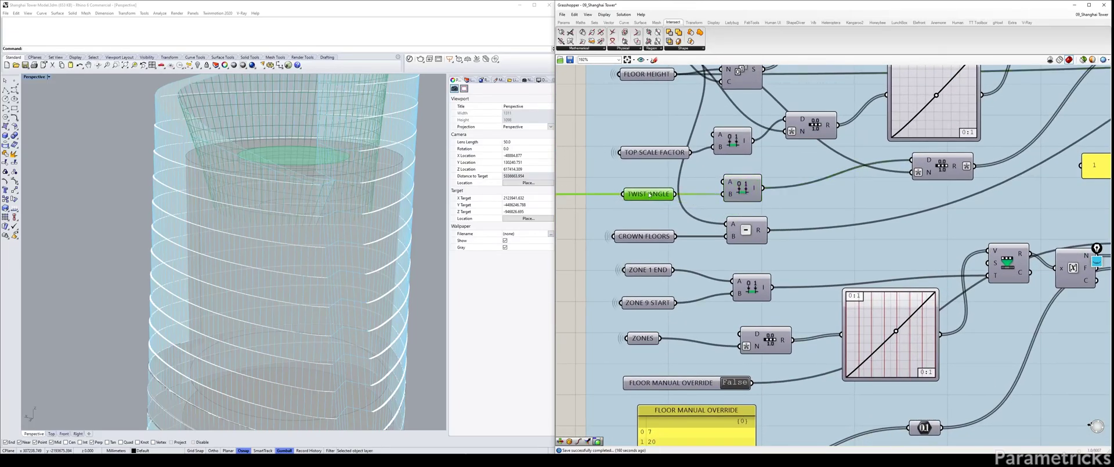
Inspect the Subtraction component fed by Floors and Crown Floors, and compare the core's top level with the tower crown.
{"action": "left_click", "coordinate": [750, 231]}
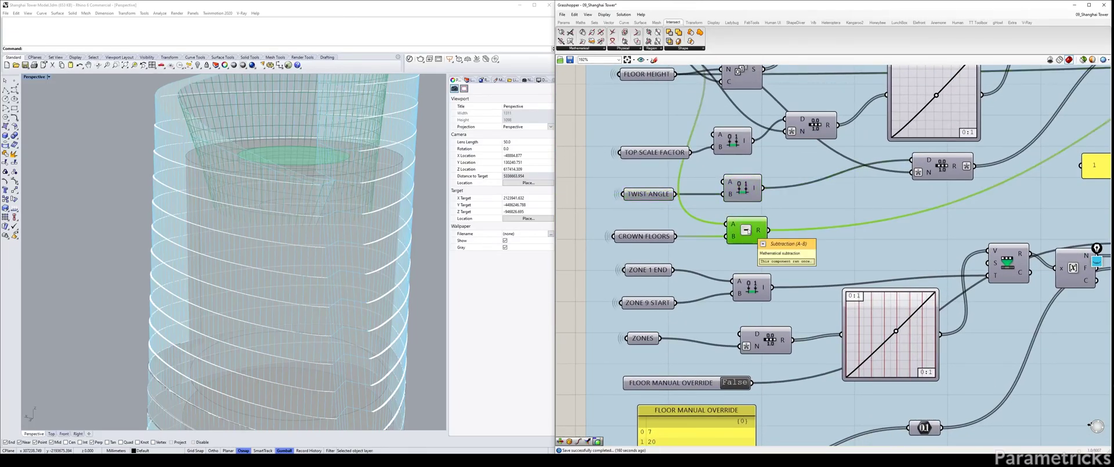
{"action": "scroll", "coordinate": [748, 231], "scroll_direction": "down", "scroll_amount": 3}
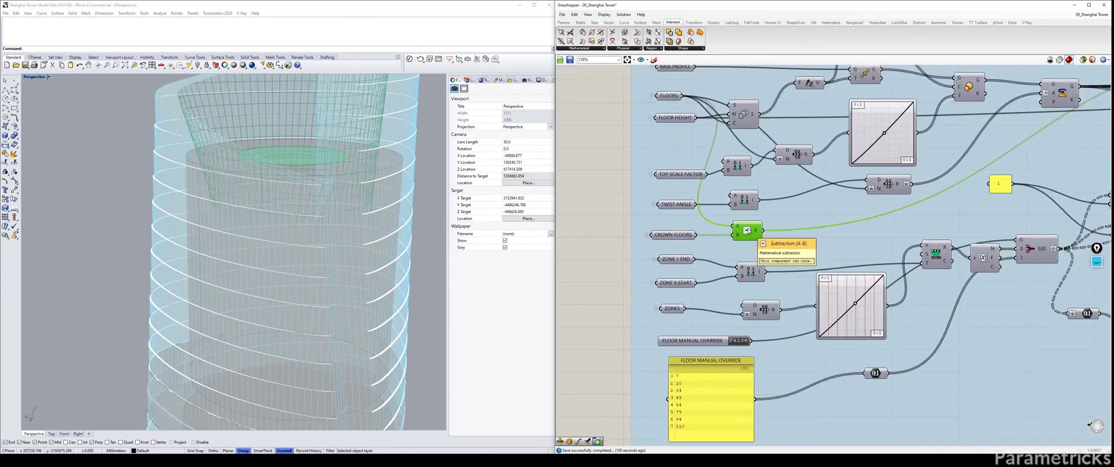
{"action": "scroll", "coordinate": [309, 206], "scroll_direction": "down", "scroll_amount": 2}
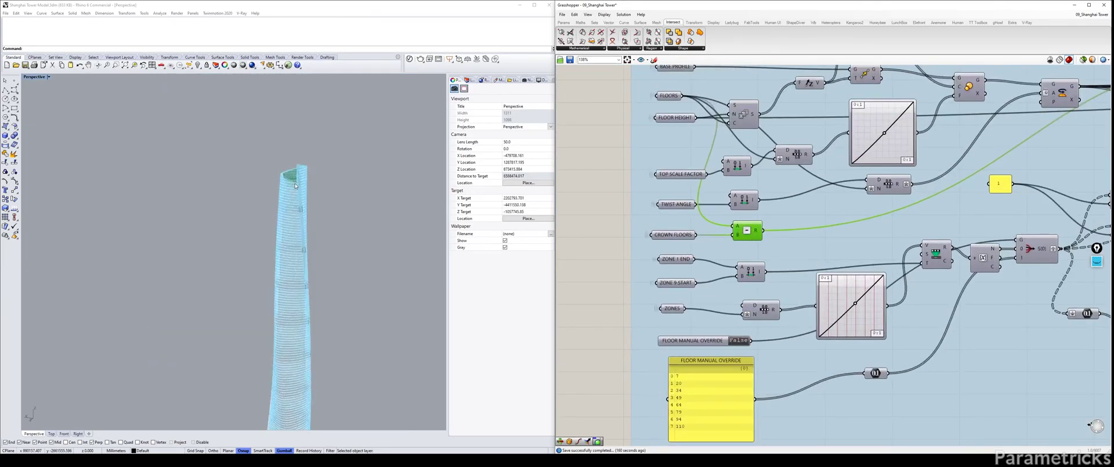
{"action": "scroll", "coordinate": [309, 206], "scroll_direction": "up", "scroll_amount": 4}
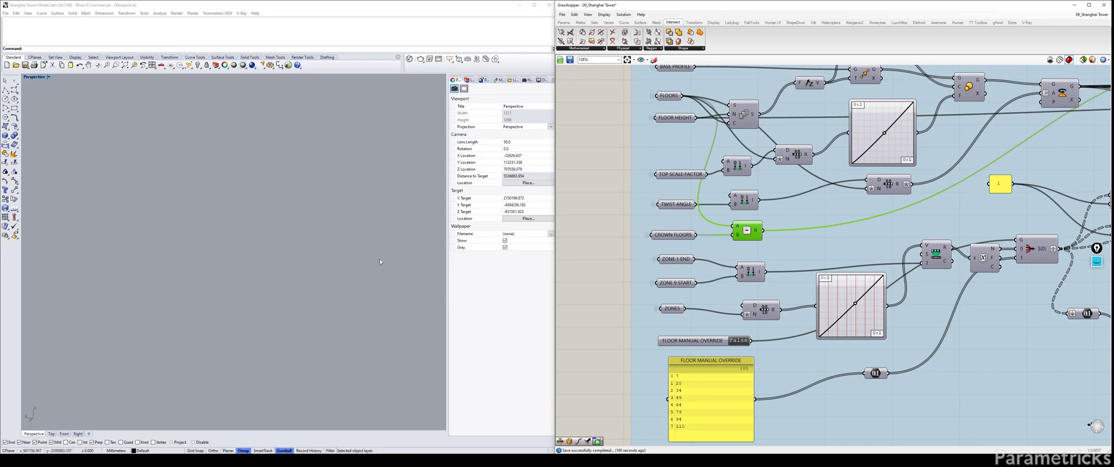
{"action": "scroll", "coordinate": [379, 259], "scroll_direction": "down", "scroll_amount": 2}
{"action": "scroll", "coordinate": [378, 259], "scroll_direction": "up", "scroll_amount": 5}
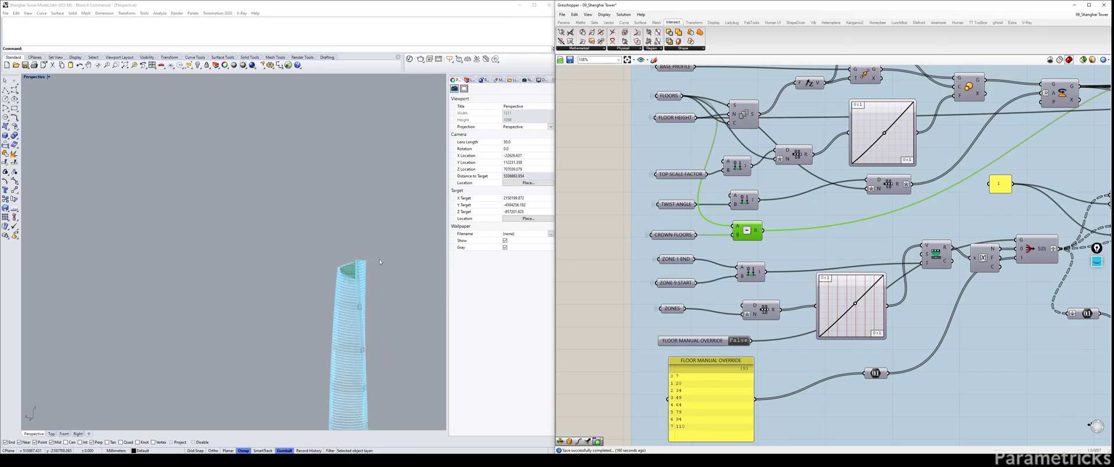
{"action": "scroll", "coordinate": [380, 261], "scroll_direction": "up", "scroll_amount": 5}
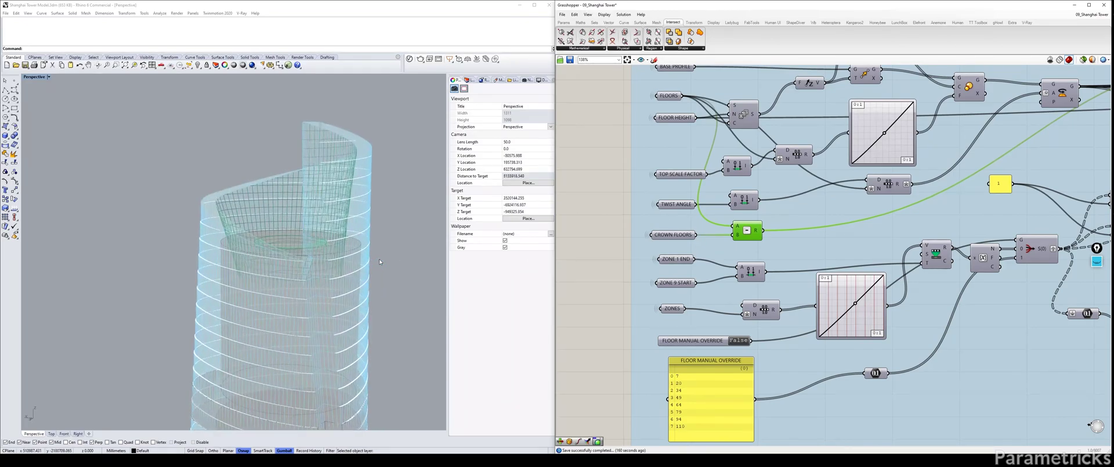
{"action": "right_click_drag", "start_coordinate": [379, 259], "coordinate": [369, 251], "text": "shift"}
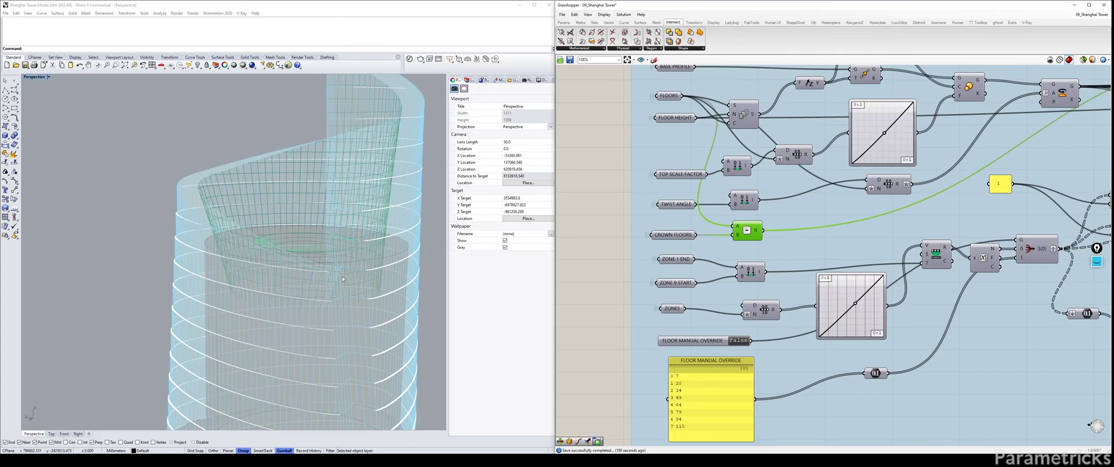
Inspect the Crown Floors and Floors parameters that feed the Subtraction component.
{"action": "left_click", "coordinate": [619, 221]}
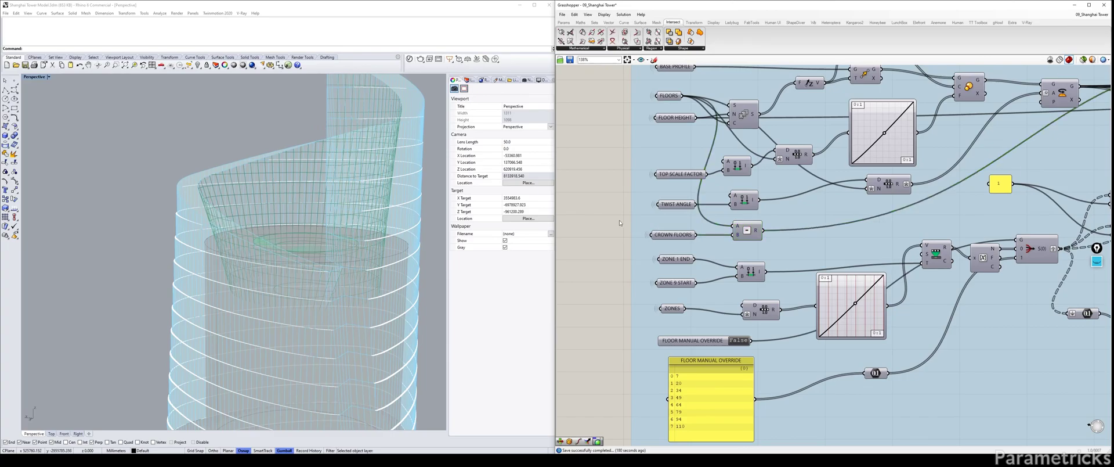
{"action": "left_click", "coordinate": [672, 235]}
{"action": "right_click_drag", "start_coordinate": [677, 216], "coordinate": [681, 235]}
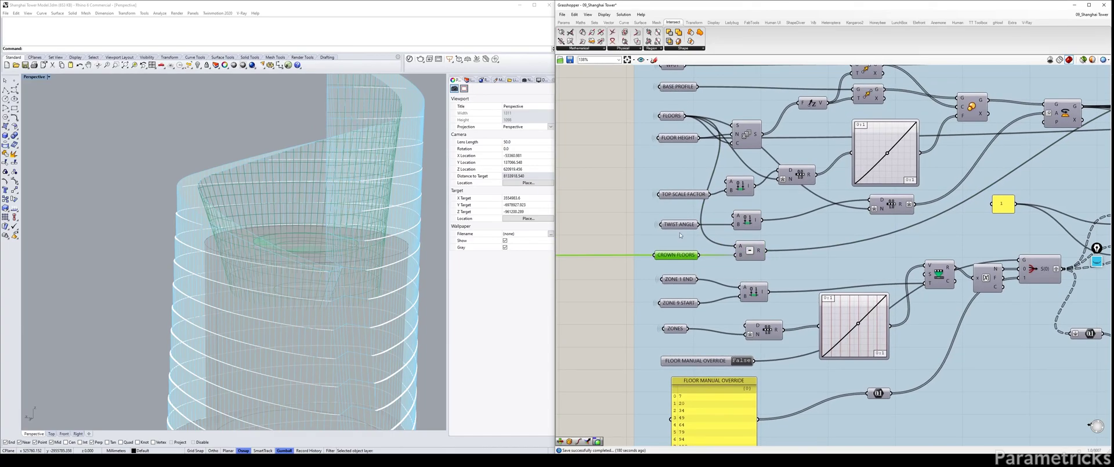
{"action": "left_click", "coordinate": [673, 116]}
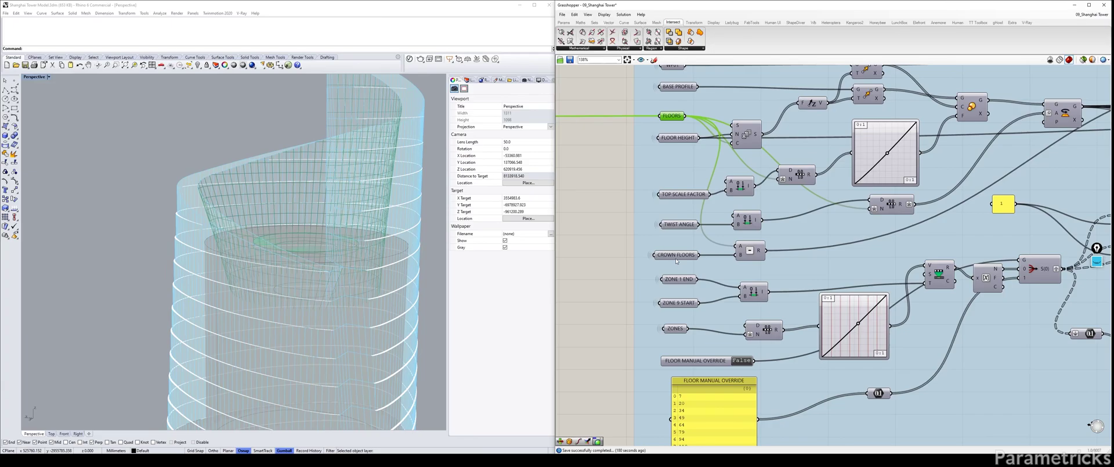
Copy the Crown Floors Below parameter from the slider inputs into the Tower Outlines group.
{"action": "scroll", "coordinate": [677, 261], "scroll_direction": "down", "scroll_amount": 8}
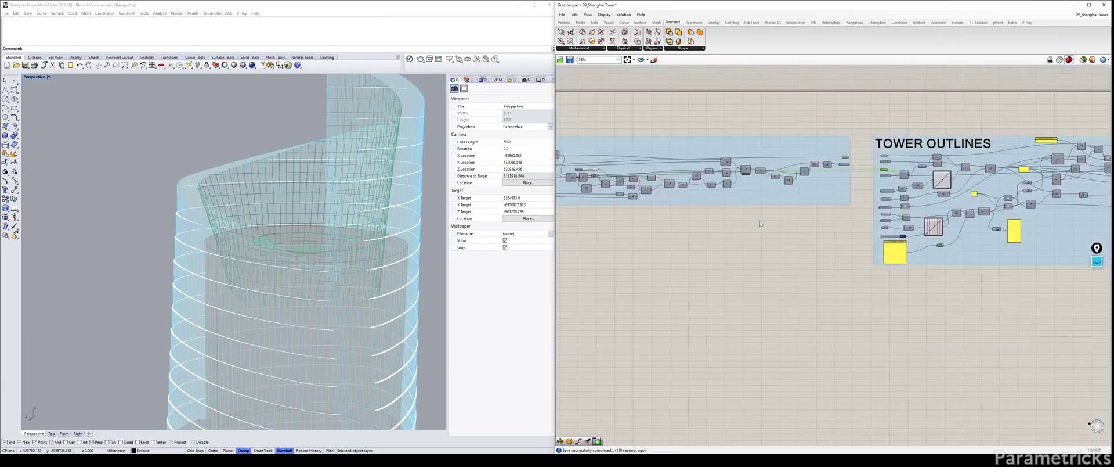
{"action": "scroll", "coordinate": [661, 216], "scroll_direction": "up", "scroll_amount": 6}
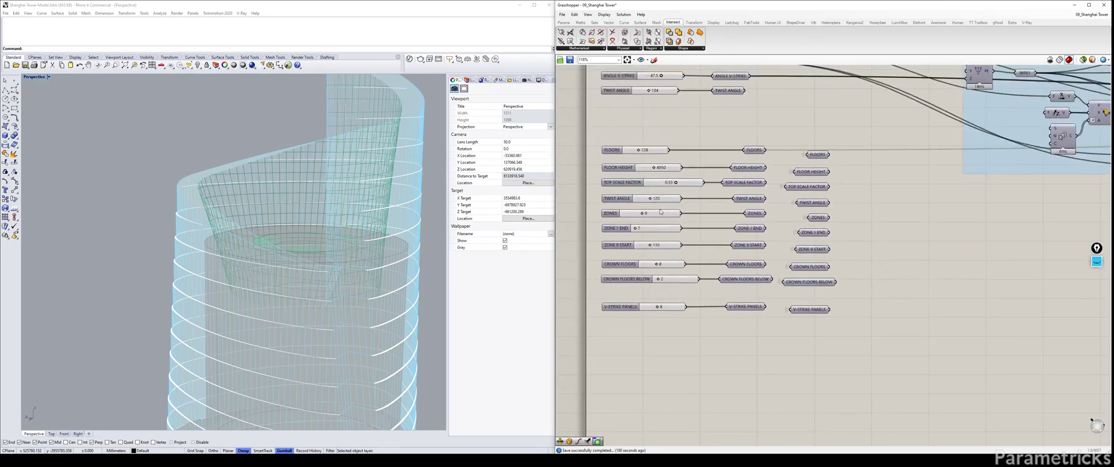
{"action": "scroll", "coordinate": [640, 243], "scroll_direction": "up", "scroll_amount": 2}
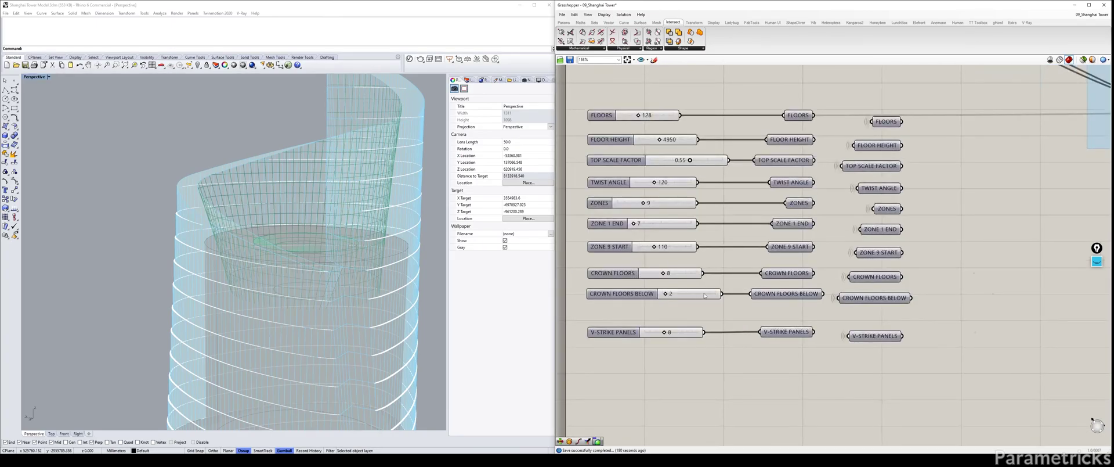
{"action": "left_click", "coordinate": [874, 295]}
{"action": "scroll", "coordinate": [878, 290], "scroll_direction": "down", "scroll_amount": 8}
{"action": "right_click_drag", "start_coordinate": [1068, 255], "coordinate": [767, 213]}
{"action": "scroll", "coordinate": [767, 214], "scroll_direction": "up", "scroll_amount": 4}
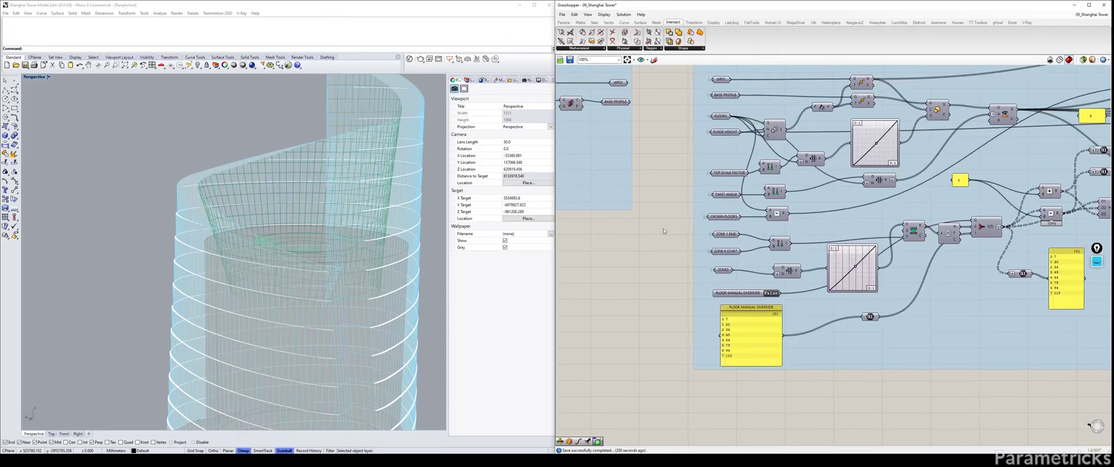
{"action": "key", "text": "ctrl+v"}
{"action": "left_click_drag", "start_coordinate": [832, 258], "coordinate": [730, 252]}
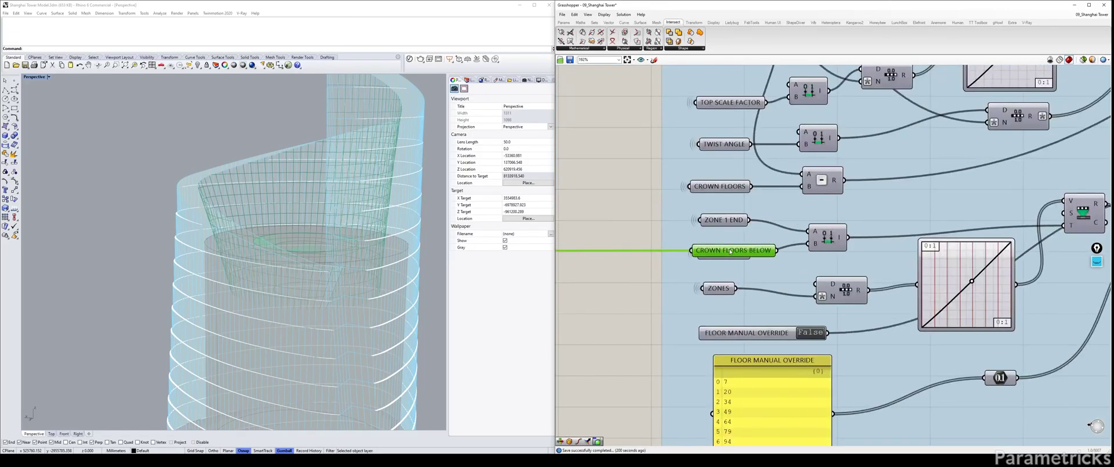
Place Crown Floors Below directly under Crown Floors and move the Subtraction component further along to make room between them.
{"action": "left_click_drag", "start_coordinate": [731, 250], "coordinate": [721, 197]}
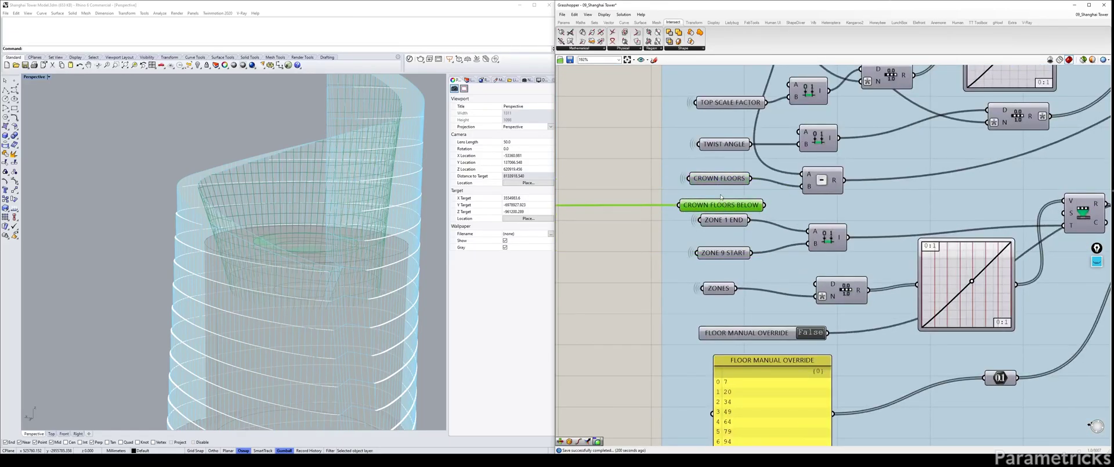
{"action": "left_click_drag", "start_coordinate": [821, 179], "coordinate": [973, 175]}
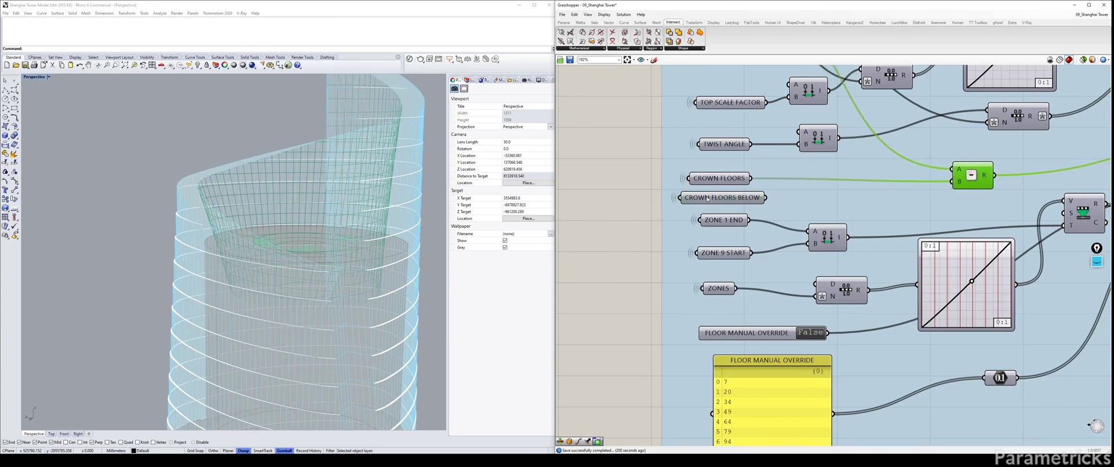
{"action": "left_click_drag", "start_coordinate": [707, 198], "coordinate": [727, 202]}
Add an Addition component on the empty canvas beside the Tower Outlines inputs.
{"action": "double_click", "coordinate": [605, 234]}
{"action": "type", "text": "A"}
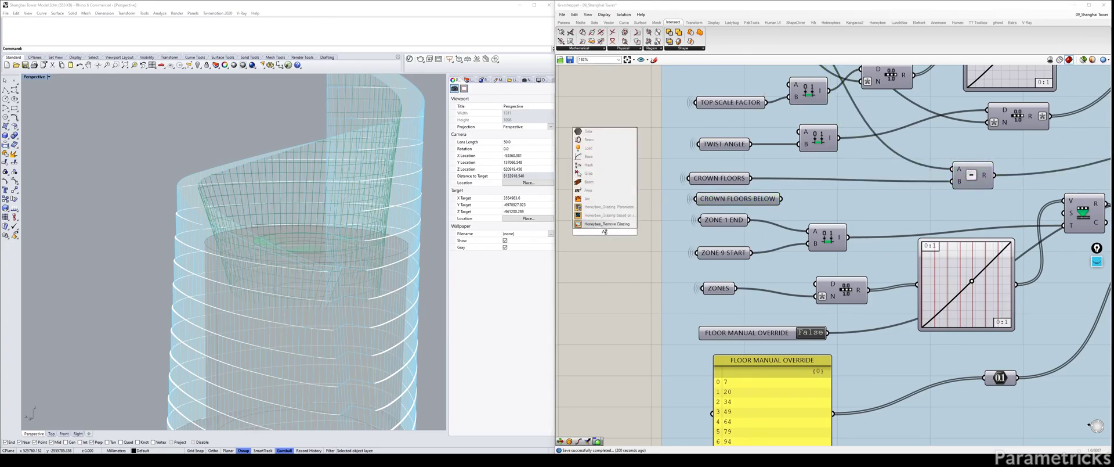
{"action": "type", "text": "ADD"}
{"action": "key", "text": "BackSpace"}
{"action": "key", "text": "BackSpace"}
{"action": "key", "text": "BackSpace"}
{"action": "key", "text": "BackSpace"}
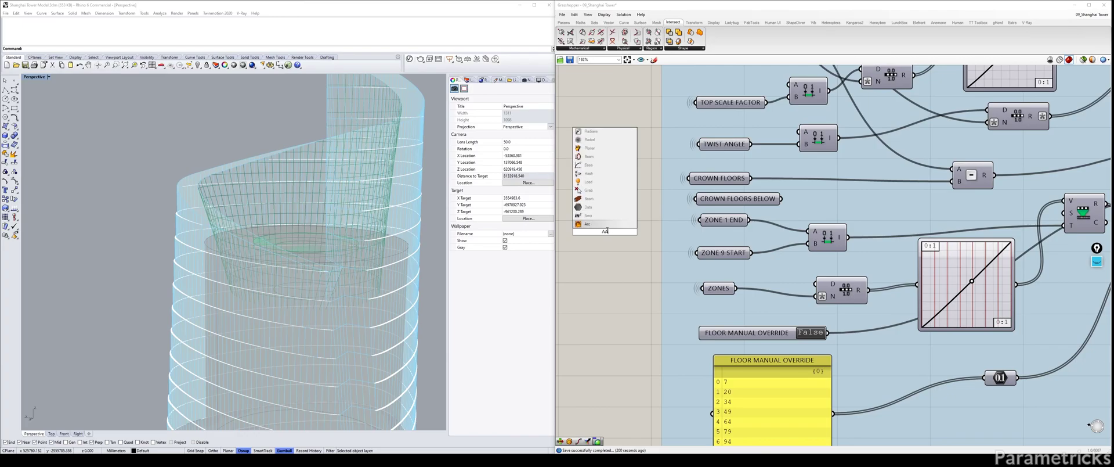
{"action": "type", "text": "ADD"}
{"action": "left_click", "coordinate": [607, 199]}
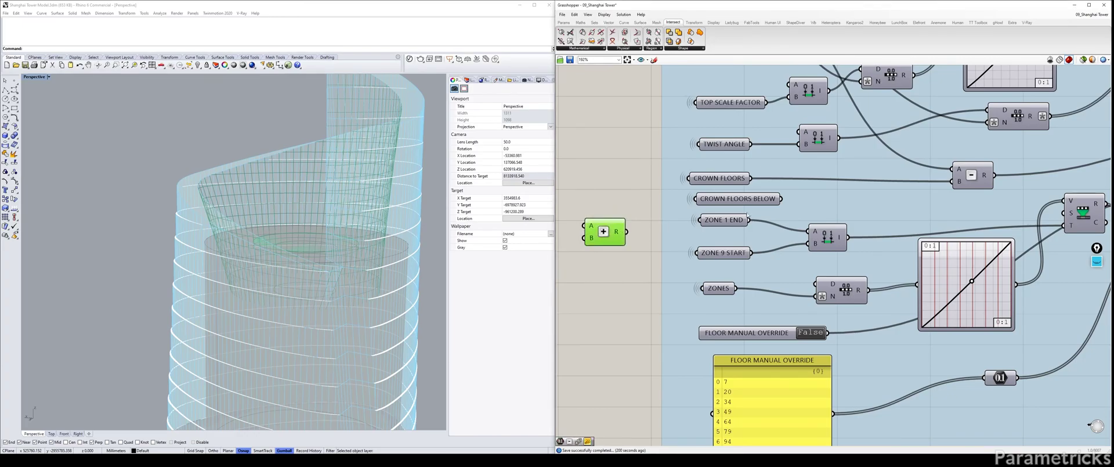
Wire Crown Floors and Crown Floors Below into the Addition component, and feed its result into the Subtraction's B input.
{"action": "left_click_drag", "start_coordinate": [604, 232], "coordinate": [824, 189]}
{"action": "left_click_drag", "start_coordinate": [751, 178], "coordinate": [808, 197]}
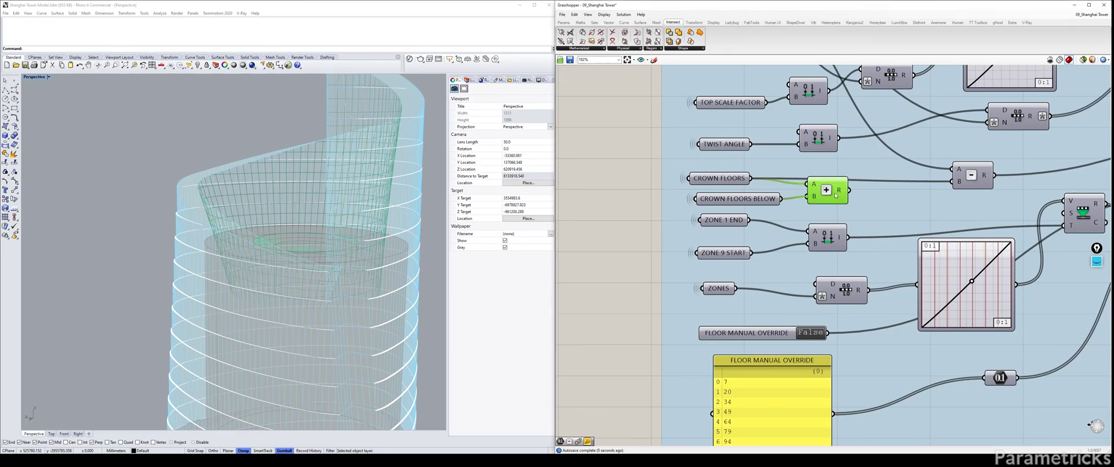
{"action": "right_click_drag", "start_coordinate": [810, 197], "coordinate": [759, 197]}
{"action": "left_click_drag", "start_coordinate": [813, 186], "coordinate": [901, 181]}
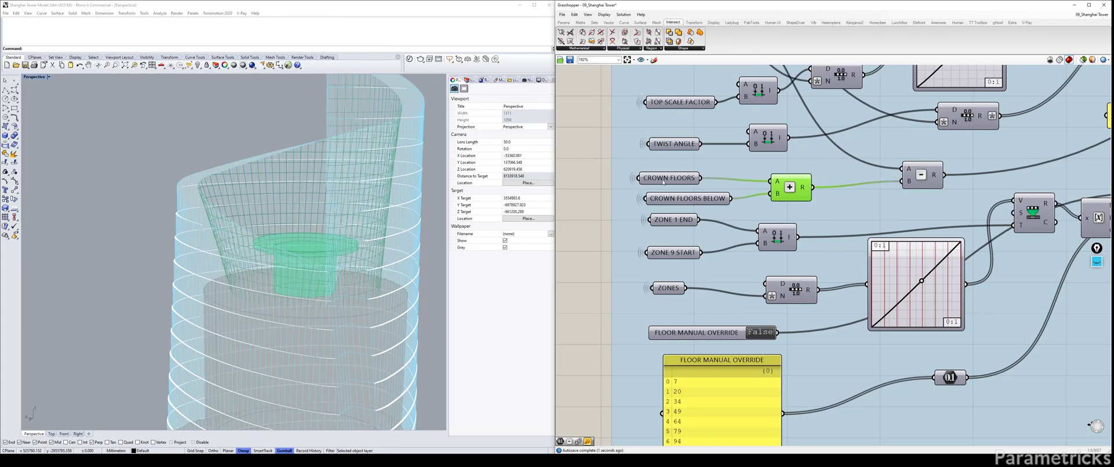
Check the Tower Outlines group options with the crown floor inputs, Addition component and neighbouring components selected, and clear the selection.
{"action": "left_click_drag", "start_coordinate": [566, 134], "coordinate": [873, 251]}
{"action": "right_click", "coordinate": [852, 206]}
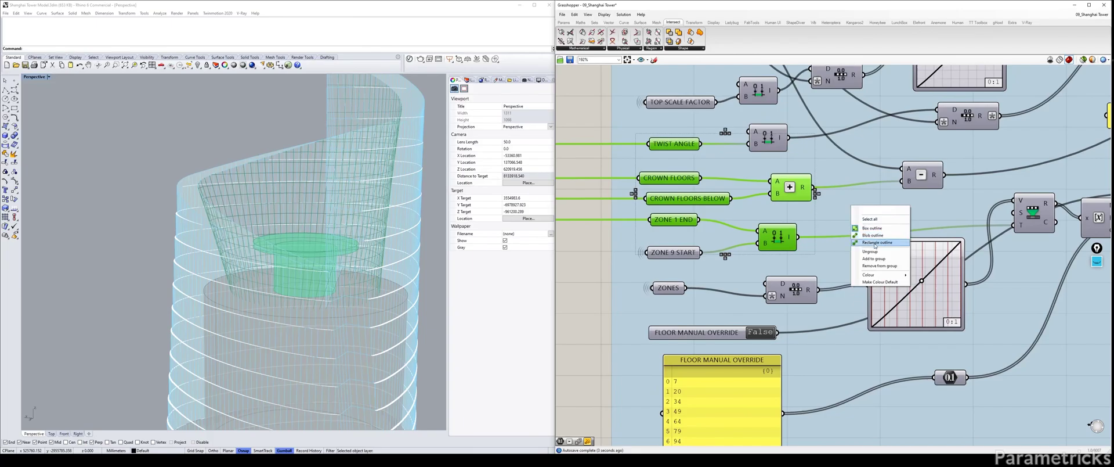
{"action": "left_click", "coordinate": [829, 202]}
{"action": "middle_click", "coordinate": [828, 201]}
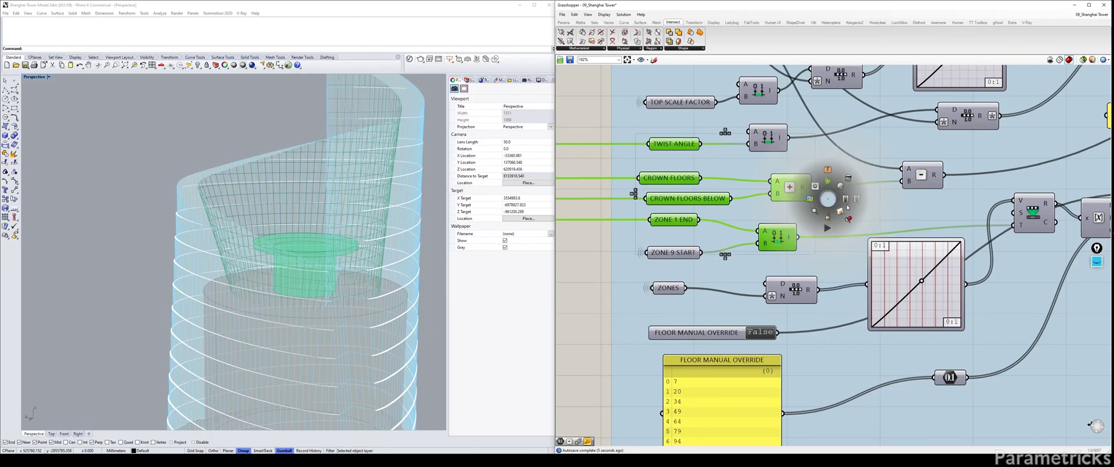
{"action": "left_click", "coordinate": [846, 180]}
{"action": "left_click", "coordinate": [586, 251]}
Move the Crown Gap Infills and Crown Inner Structures groups slightly closer to the Crown Panels Surfaces group.
{"action": "scroll", "coordinate": [586, 251], "scroll_direction": "down", "scroll_amount": 7}
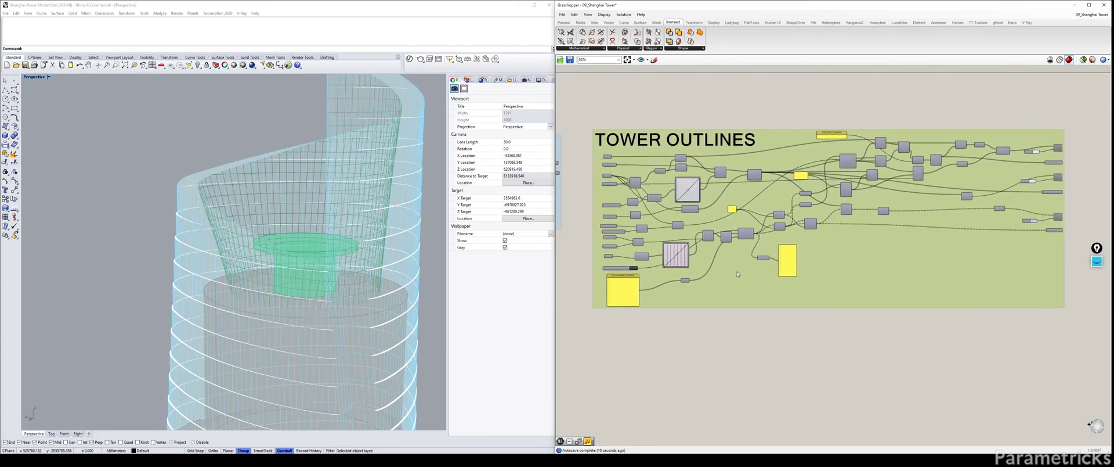
{"action": "scroll", "coordinate": [874, 248], "scroll_direction": "down", "scroll_amount": 6}
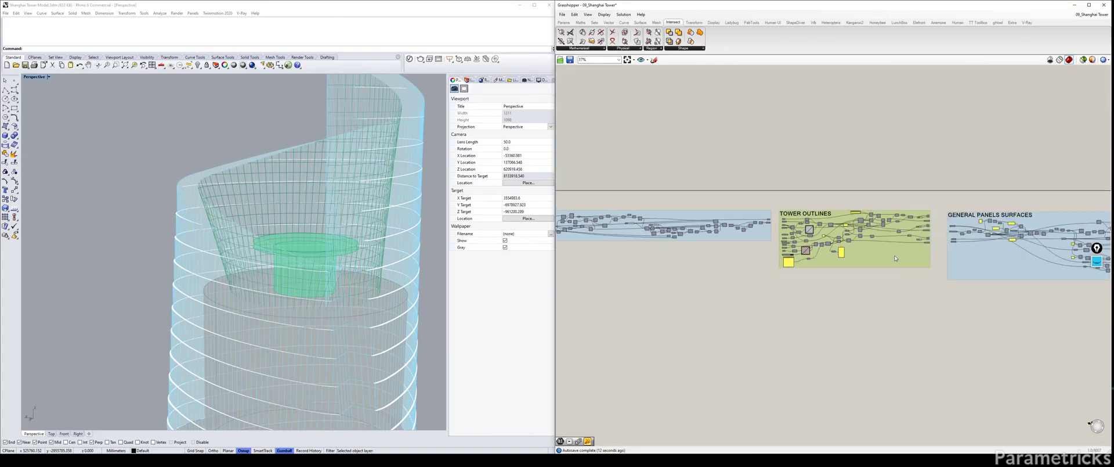
{"action": "right_click_drag", "start_coordinate": [835, 256], "coordinate": [664, 229]}
{"action": "scroll", "coordinate": [880, 225], "scroll_direction": "up", "scroll_amount": 3}
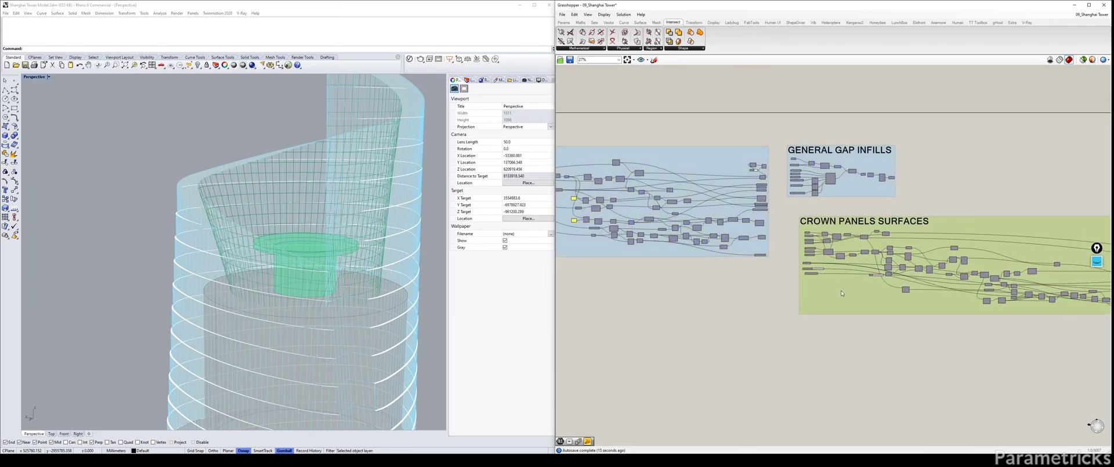
{"action": "scroll", "coordinate": [921, 268], "scroll_direction": "down", "scroll_amount": 3}
{"action": "scroll", "coordinate": [831, 271], "scroll_direction": "up", "scroll_amount": 2}
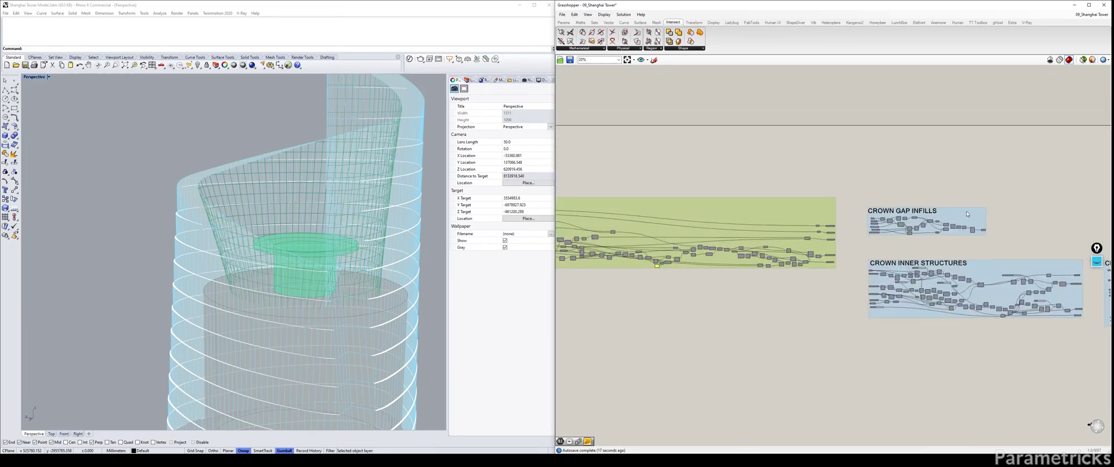
{"action": "left_click_drag", "start_coordinate": [967, 214], "coordinate": [953, 203]}
{"action": "left_click_drag", "start_coordinate": [903, 315], "coordinate": [891, 298]}
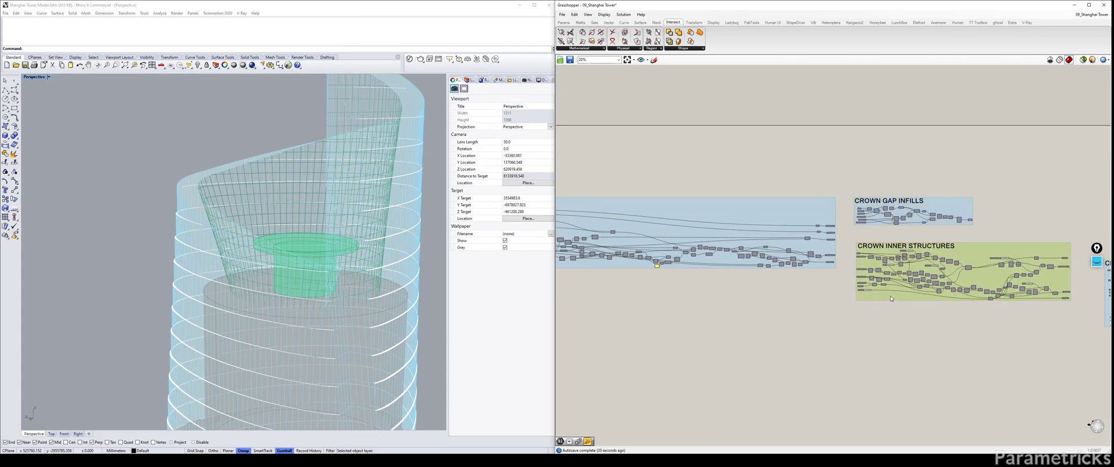
Shift the Crown Inner Structures Exceptions and Final Models groups closer to the groups that precede them.
{"action": "right_click_drag", "start_coordinate": [940, 273], "coordinate": [763, 251]}
{"action": "right_click_drag", "start_coordinate": [907, 229], "coordinate": [647, 201]}
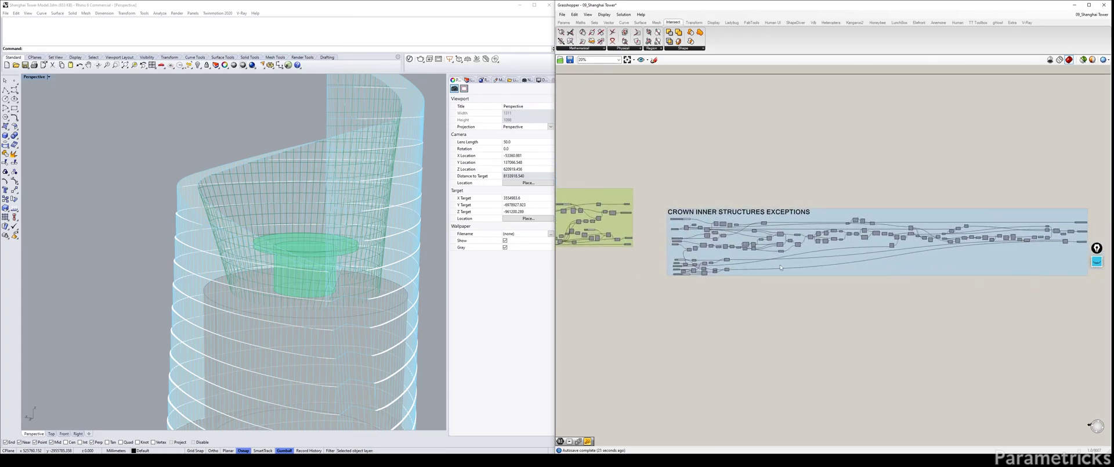
{"action": "left_click_drag", "start_coordinate": [806, 267], "coordinate": [786, 249]}
{"action": "right_click_drag", "start_coordinate": [920, 244], "coordinate": [633, 226]}
{"action": "left_click_drag", "start_coordinate": [867, 216], "coordinate": [837, 198]}
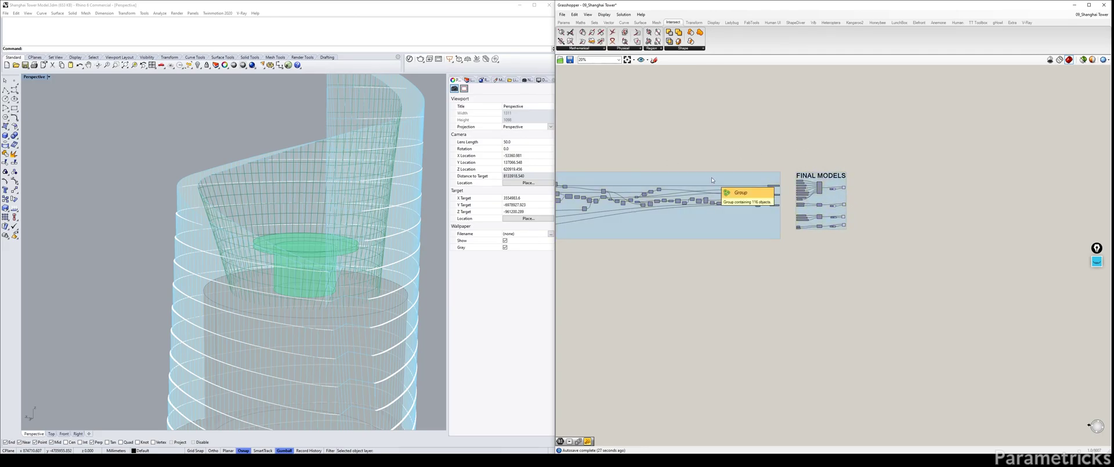
Align the Radius R1, Distance WP01 to WP02, Angle A1, Angle V-Strike and Twist Angle parameters by their output ends.
{"action": "scroll", "coordinate": [712, 180], "scroll_direction": "down", "scroll_amount": 5}
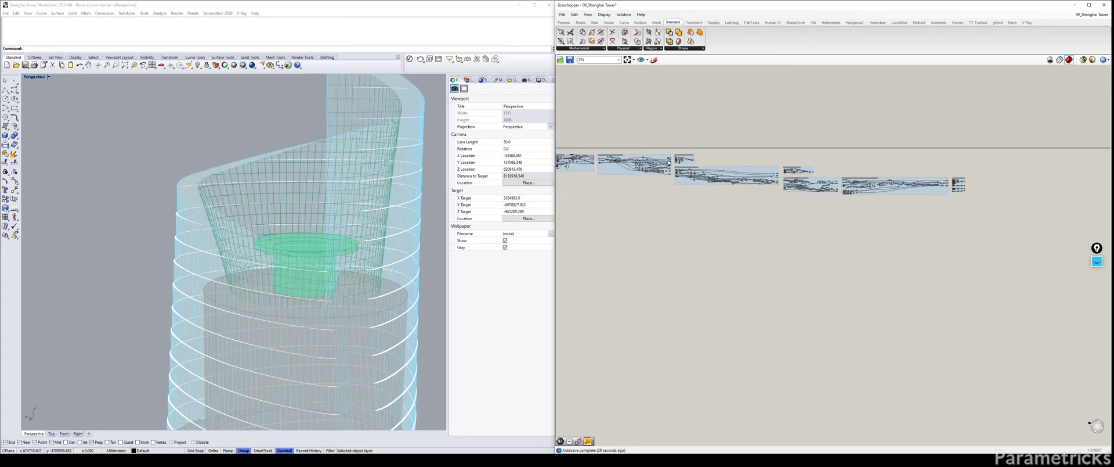
{"action": "scroll", "coordinate": [710, 180], "scroll_direction": "up", "scroll_amount": 5}
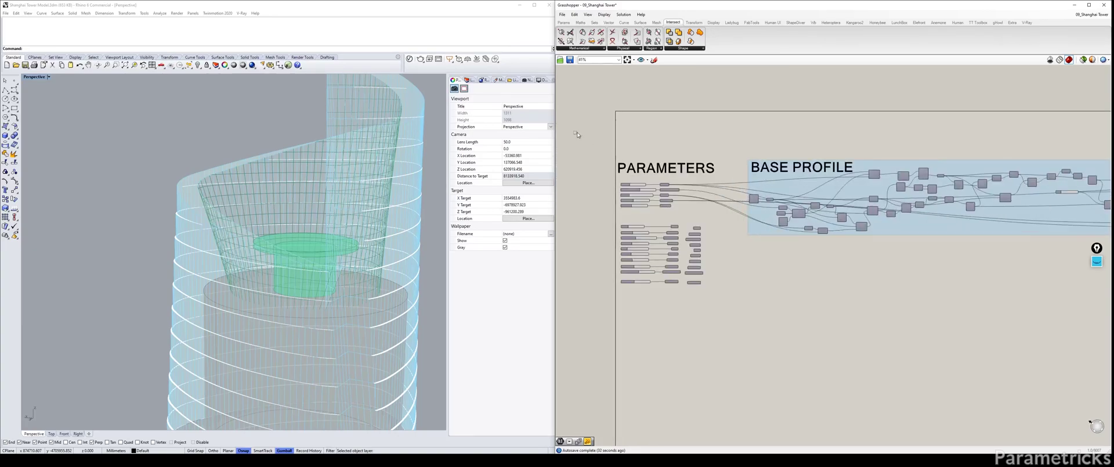
{"action": "left_click_drag", "start_coordinate": [576, 130], "coordinate": [730, 317]}
{"action": "scroll", "coordinate": [715, 197], "scroll_direction": "up", "scroll_amount": 3}
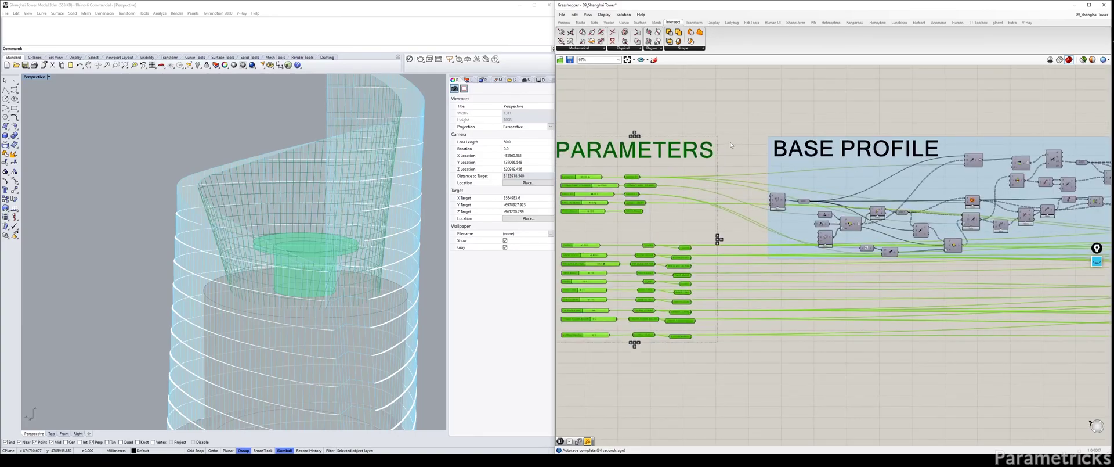
{"action": "left_click", "coordinate": [715, 197]}
{"action": "scroll", "coordinate": [634, 176], "scroll_direction": "up", "scroll_amount": 2}
{"action": "left_click", "coordinate": [636, 177]}
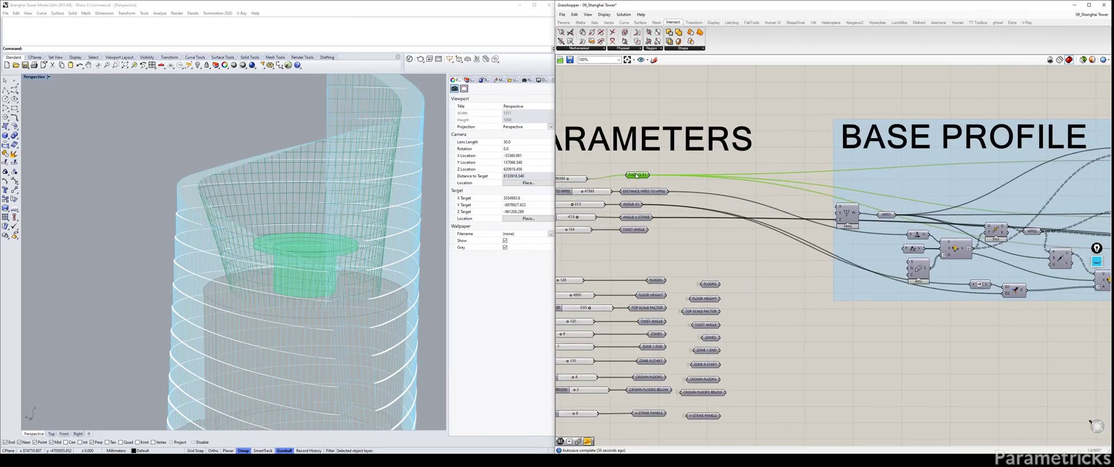
{"action": "left_click_drag", "start_coordinate": [635, 176], "coordinate": [660, 255]}
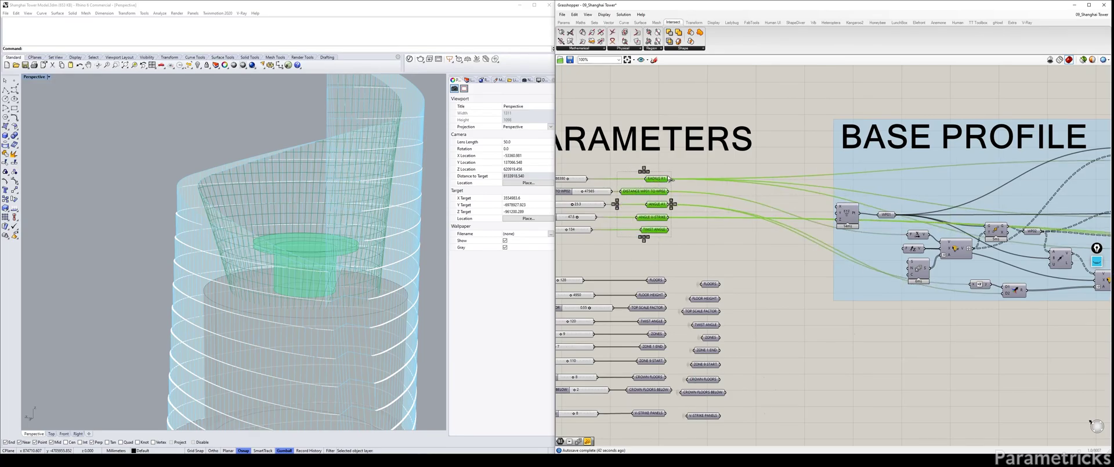
{"action": "left_click", "coordinate": [671, 176]}
Duplicate the Radius R1 parameter, transfer the outgoing wires to the copy, and feed it from the original through a hidden wire.
{"action": "scroll", "coordinate": [658, 181], "scroll_direction": "up", "scroll_amount": 3}
{"action": "left_click_drag", "start_coordinate": [657, 181], "coordinate": [730, 157], "text": "alt"}
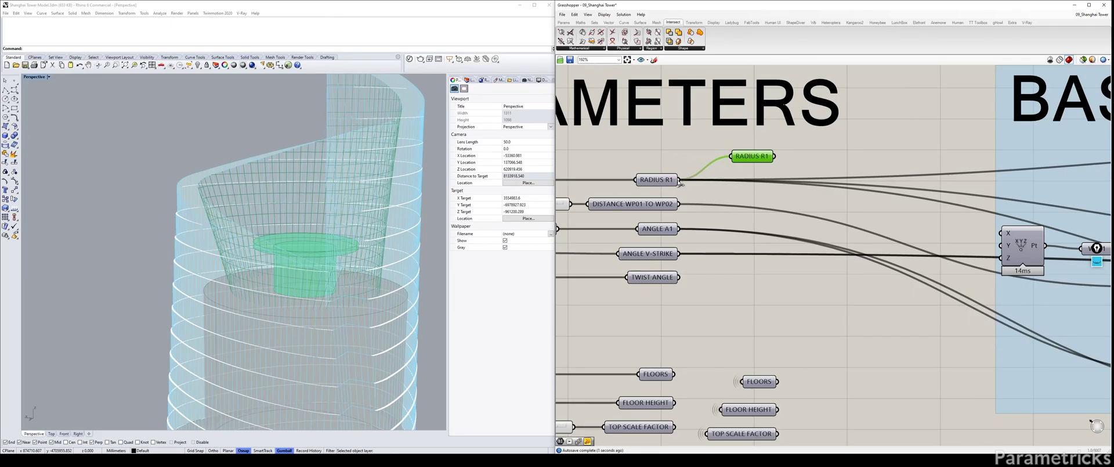
{"action": "right_click", "coordinate": [755, 159]}
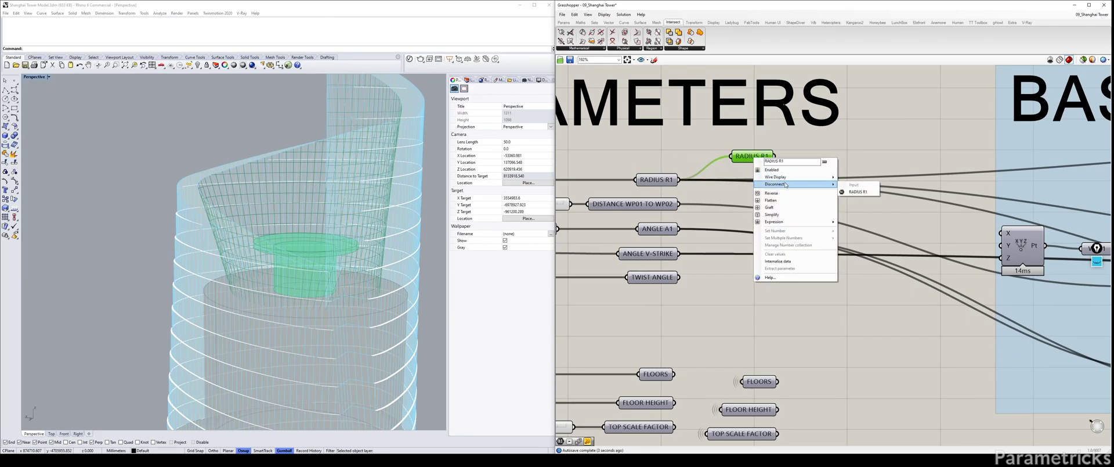
{"action": "left_click_drag", "start_coordinate": [679, 180], "coordinate": [757, 158], "text": "ctrl+shift"}
{"action": "right_click", "coordinate": [757, 157]}
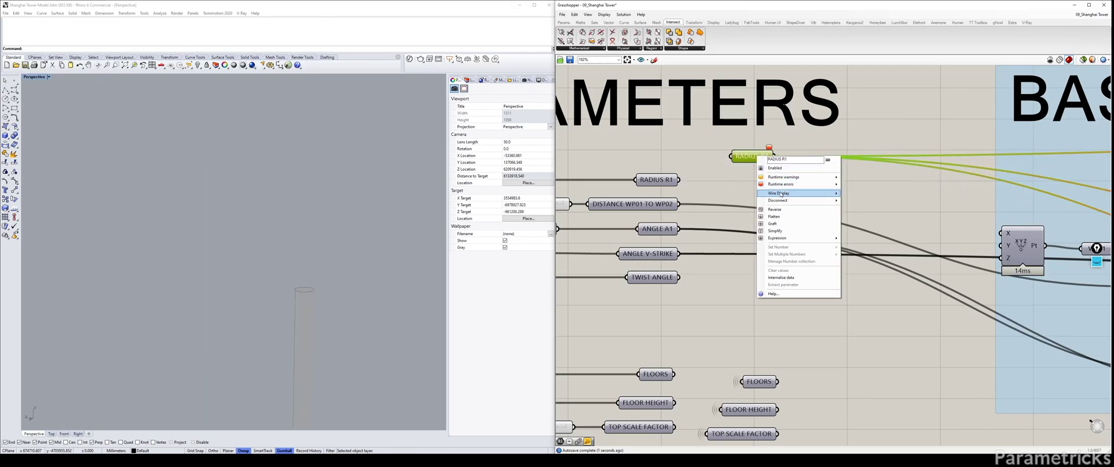
{"action": "left_click", "coordinate": [843, 200]}
{"action": "left_click_drag", "start_coordinate": [679, 180], "coordinate": [731, 156]}
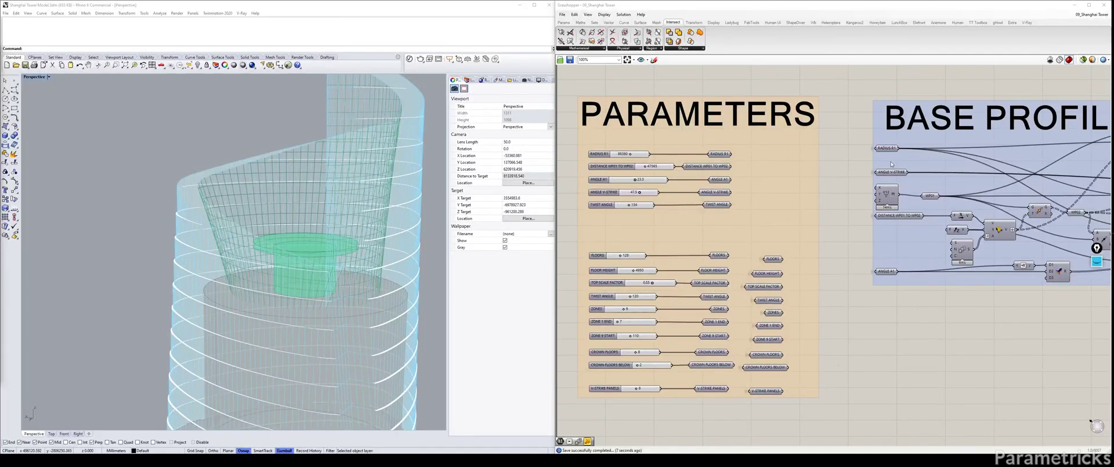
Check the hidden wires from the four upper parameters to their copies in the Base Profile group, and clear the selection.
{"action": "left_click", "coordinate": [726, 154]}
{"action": "left_click", "coordinate": [722, 166], "text": "shift"}
{"action": "left_click", "coordinate": [721, 179], "text": "shift"}
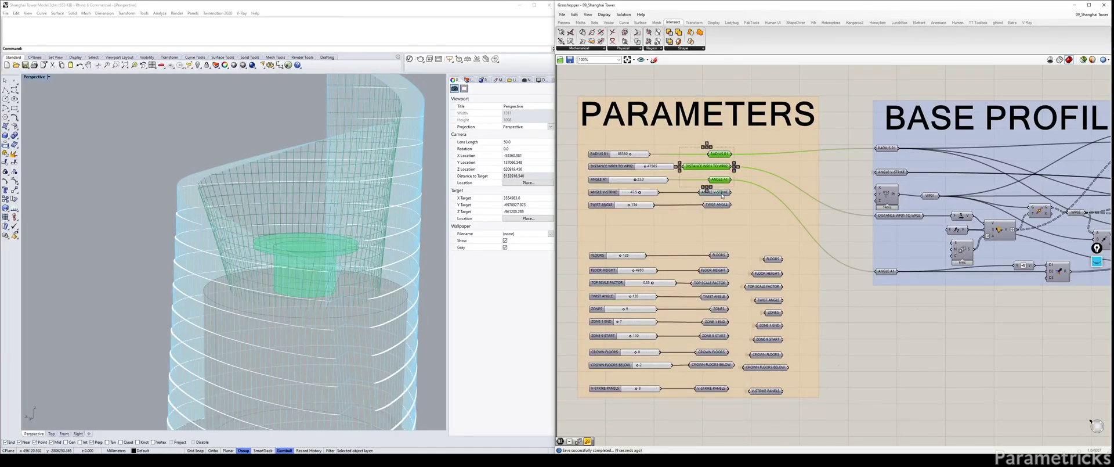
{"action": "left_click", "coordinate": [723, 192], "text": "shift"}
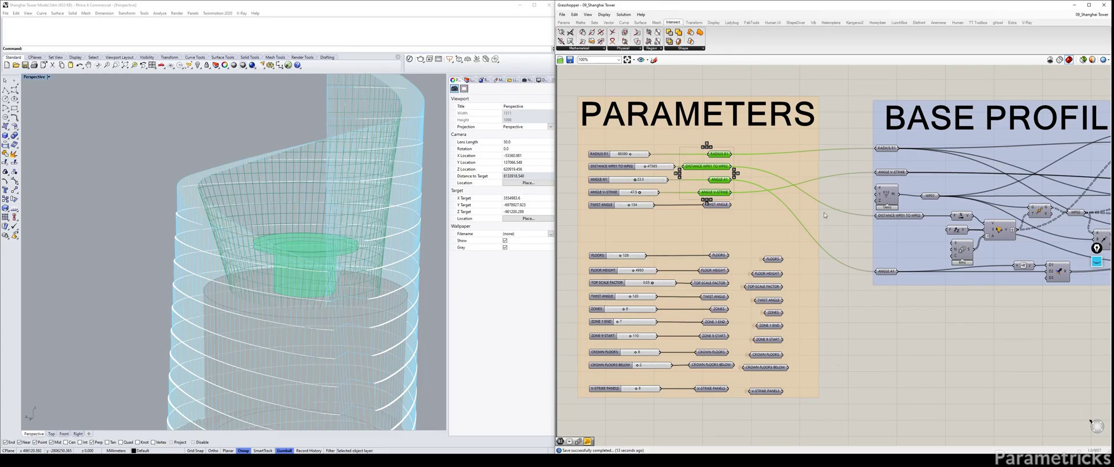
{"action": "left_click", "coordinate": [834, 253]}
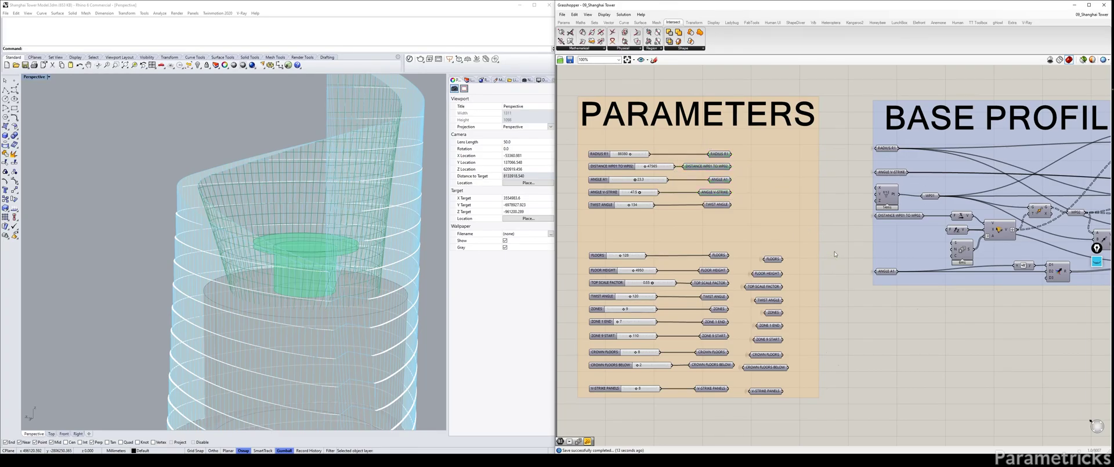
Delete the Twist Angle slider and parameter from the upper set in the Parameters group, and save the definition.
{"action": "left_click", "coordinate": [611, 207]}
{"action": "left_click", "coordinate": [718, 205]}
{"action": "key", "text": "Delete"}
{"action": "left_click", "coordinate": [628, 207]}
{"action": "key", "text": "Delete"}
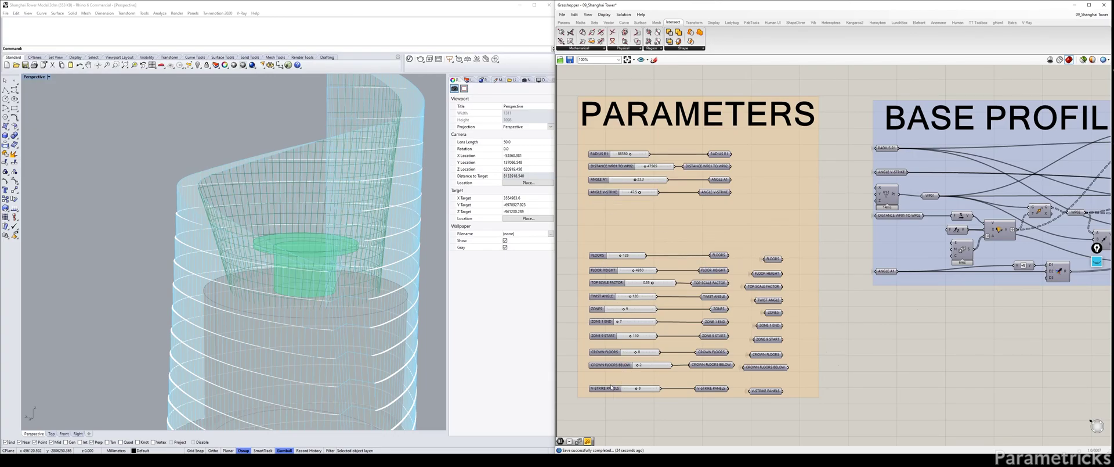
{"action": "left_click_drag", "start_coordinate": [635, 413], "coordinate": [575, 235]}
{"action": "key", "text": "ctrl+s"}
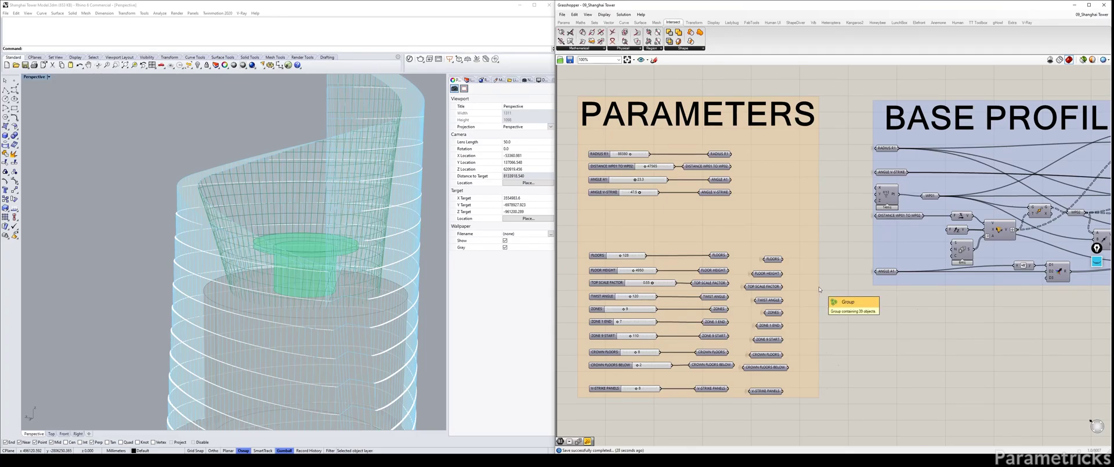
Examine the tower model in the Perspective view, from the overall shape to the facade, floors and crown.
{"action": "scroll", "coordinate": [339, 202], "scroll_direction": "down", "scroll_amount": 15}
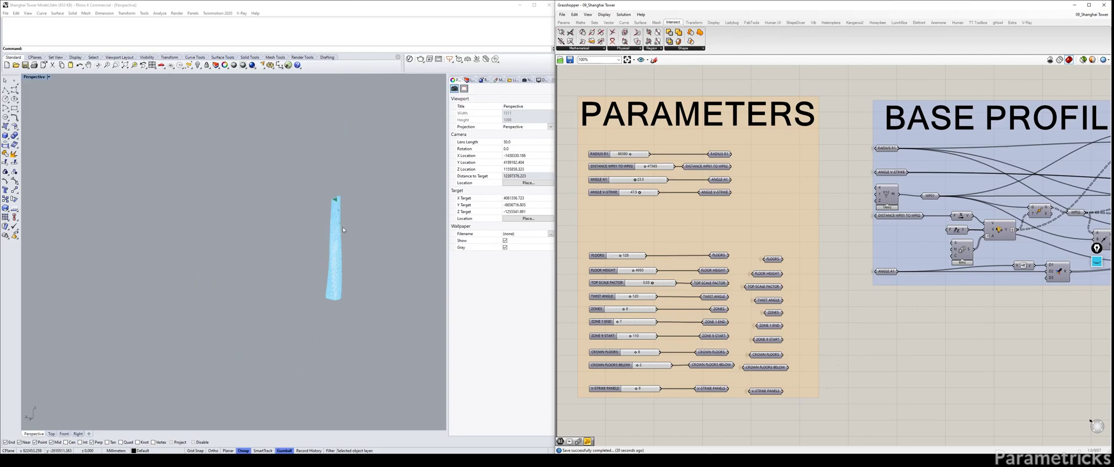
{"action": "scroll", "coordinate": [343, 229], "scroll_direction": "up", "scroll_amount": 15}
{"action": "scroll", "coordinate": [343, 229], "scroll_direction": "down", "scroll_amount": 8}
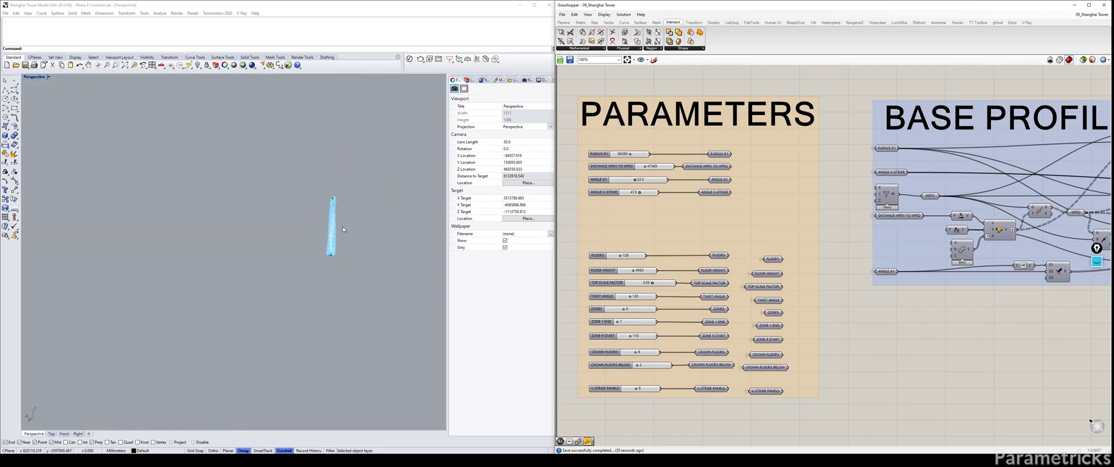
{"action": "scroll", "coordinate": [342, 230], "scroll_direction": "up", "scroll_amount": 2}
{"action": "scroll", "coordinate": [343, 229], "scroll_direction": "up", "scroll_amount": 5}
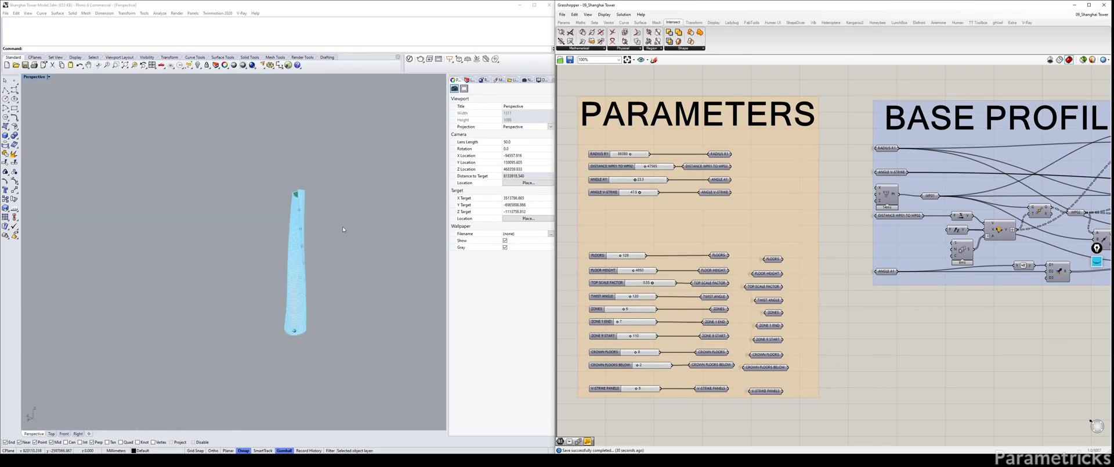
{"action": "scroll", "coordinate": [386, 311], "scroll_direction": "up", "scroll_amount": 1}
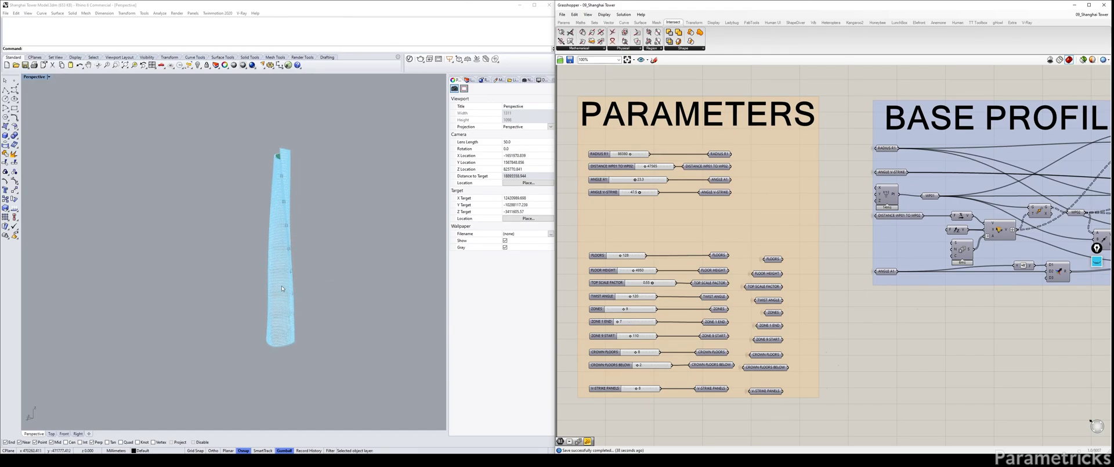
{"action": "scroll", "coordinate": [282, 288], "scroll_direction": "up", "scroll_amount": 3}
{"action": "scroll", "coordinate": [281, 288], "scroll_direction": "down", "scroll_amount": 5}
{"action": "scroll", "coordinate": [282, 289], "scroll_direction": "up", "scroll_amount": 8}
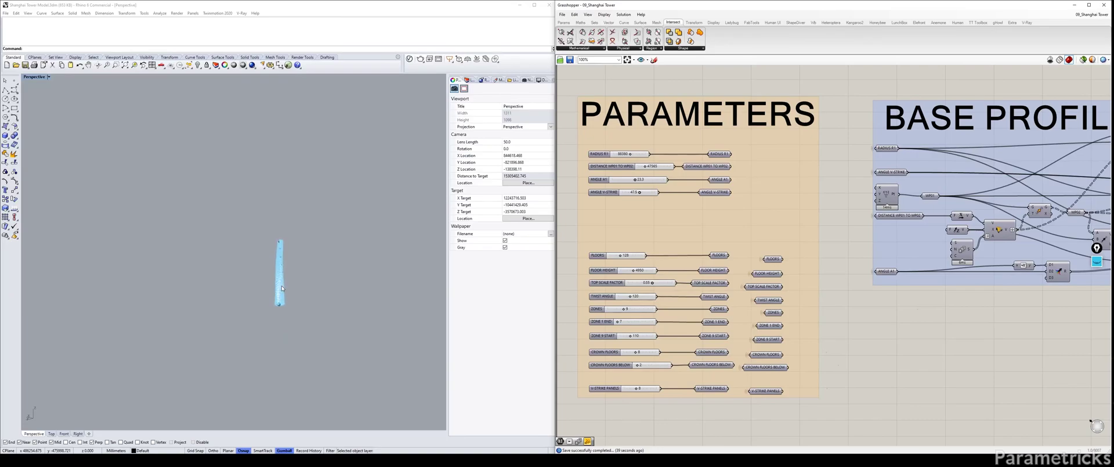
{"action": "scroll", "coordinate": [282, 289], "scroll_direction": "up", "scroll_amount": 10}
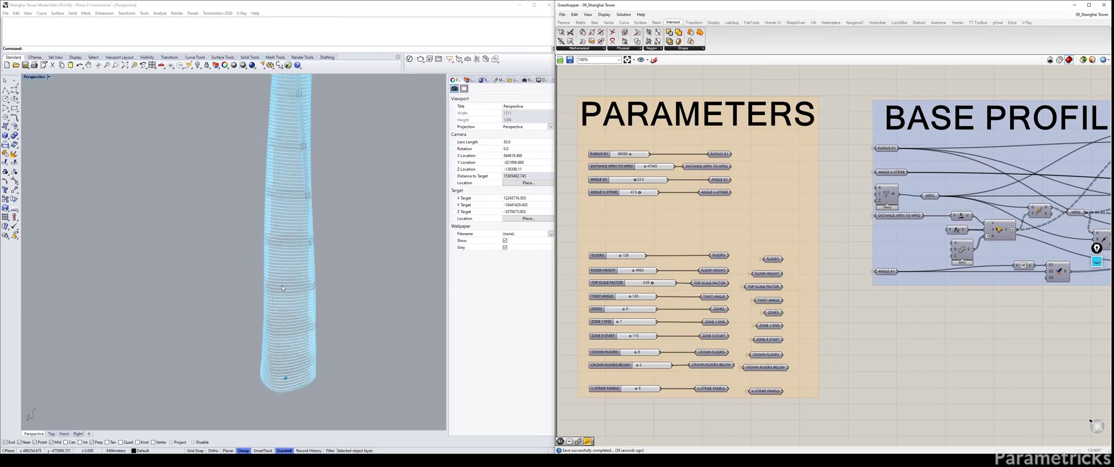
{"action": "scroll", "coordinate": [282, 288], "scroll_direction": "up", "scroll_amount": 8}
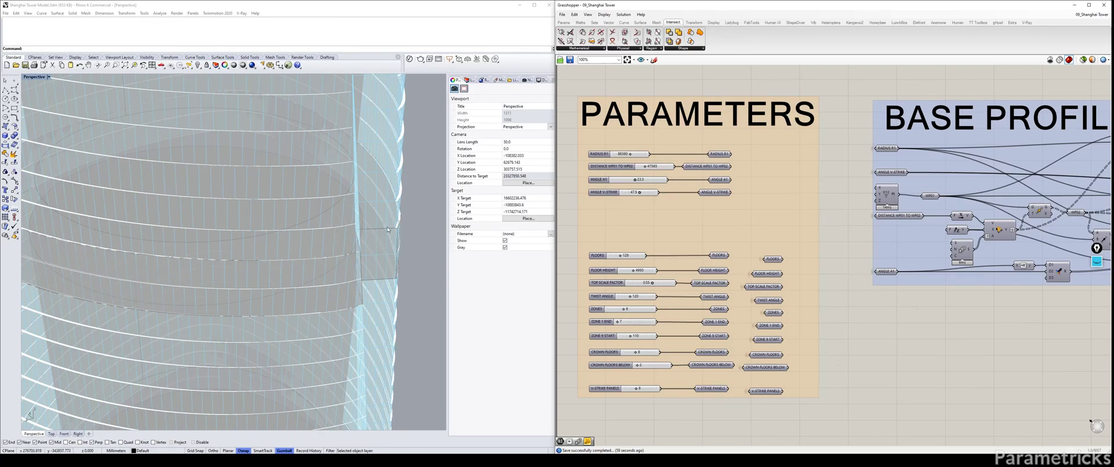
{"action": "scroll", "coordinate": [389, 228], "scroll_direction": "down", "scroll_amount": 10}
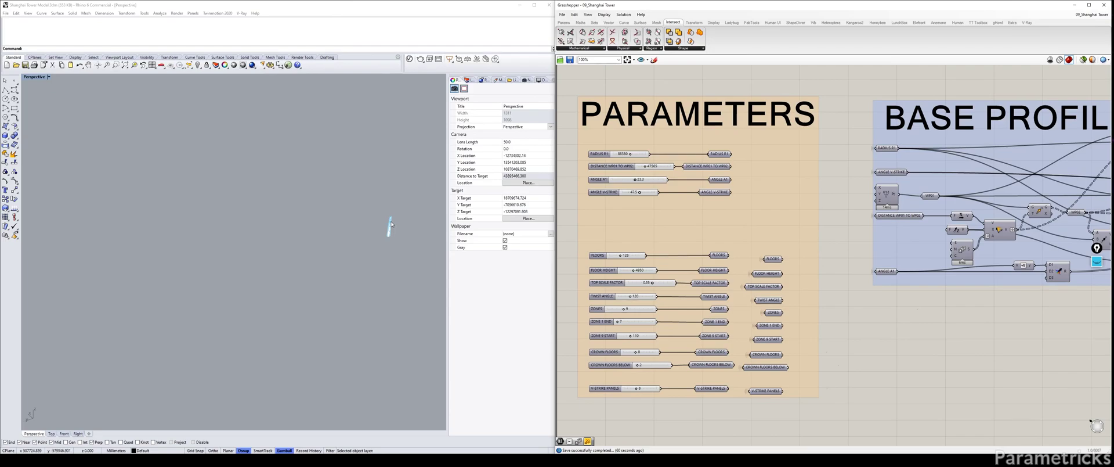
{"action": "scroll", "coordinate": [391, 221], "scroll_direction": "up", "scroll_amount": 7}
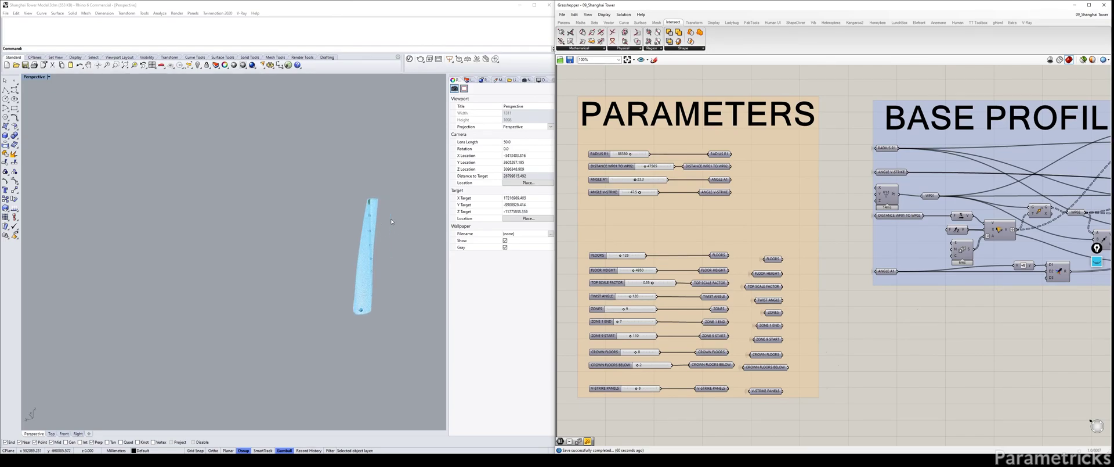
{"action": "scroll", "coordinate": [391, 221], "scroll_direction": "up", "scroll_amount": 7}
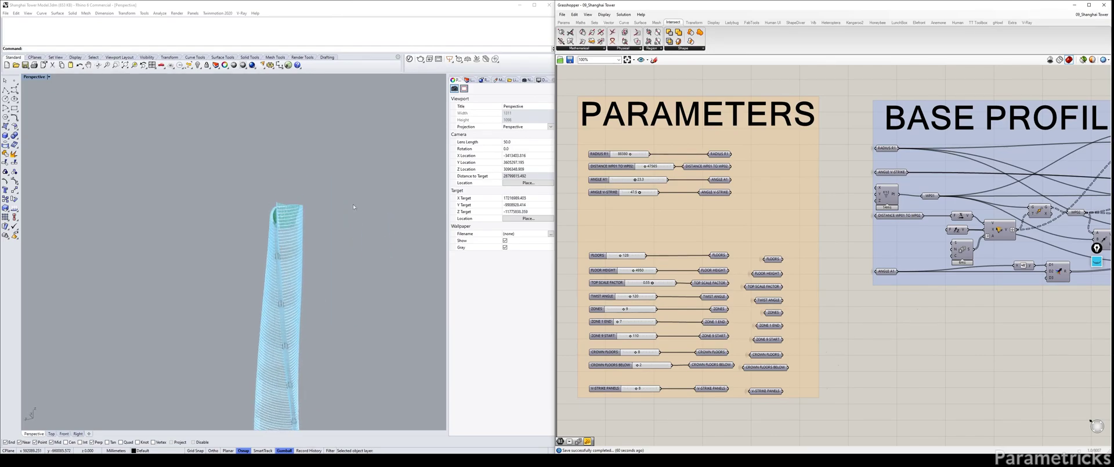
{"action": "right_click_drag", "start_coordinate": [287, 240], "coordinate": [322, 181]}
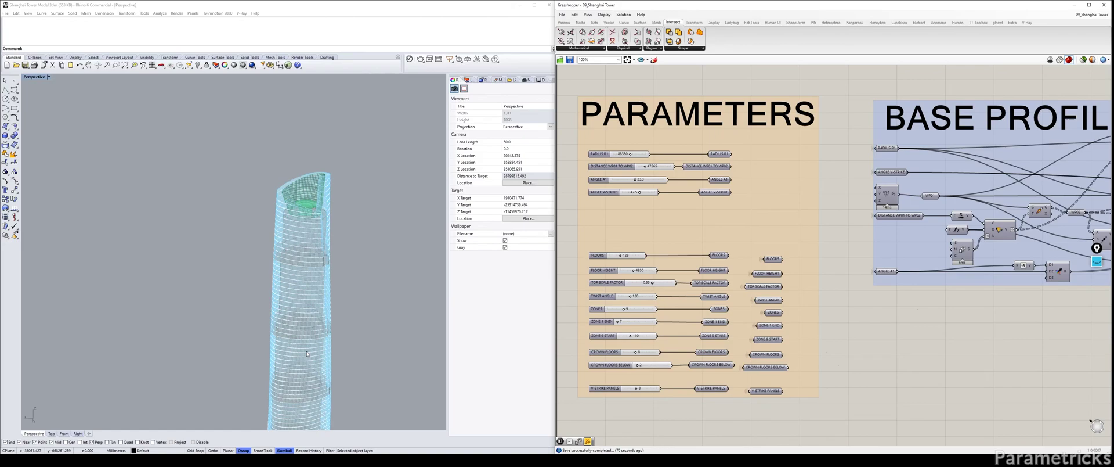
{"action": "scroll", "coordinate": [348, 307], "scroll_direction": "down", "scroll_amount": 10}
{"action": "scroll", "coordinate": [349, 308], "scroll_direction": "up", "scroll_amount": 10}
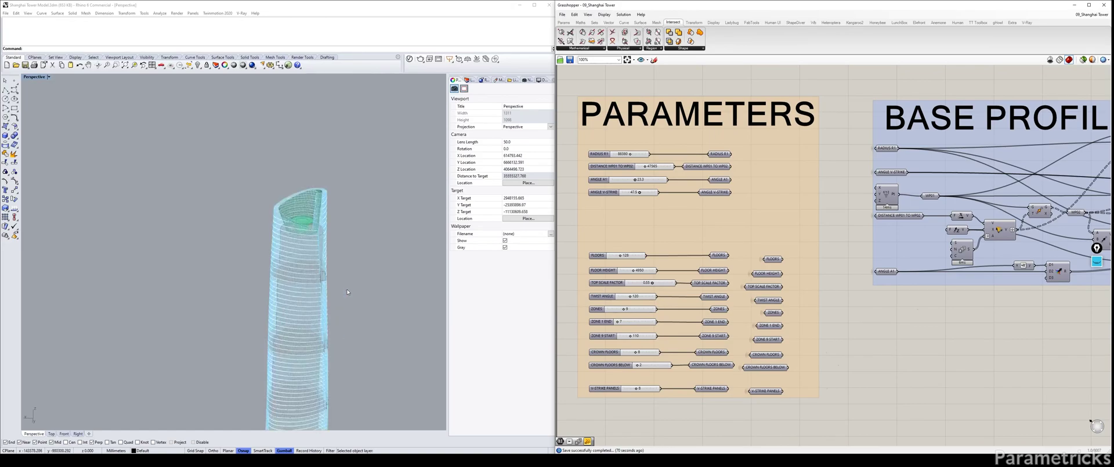
{"action": "right_click_drag", "start_coordinate": [351, 316], "coordinate": [350, 287], "text": "shift"}
{"action": "scroll", "coordinate": [348, 289], "scroll_direction": "down", "scroll_amount": 7}
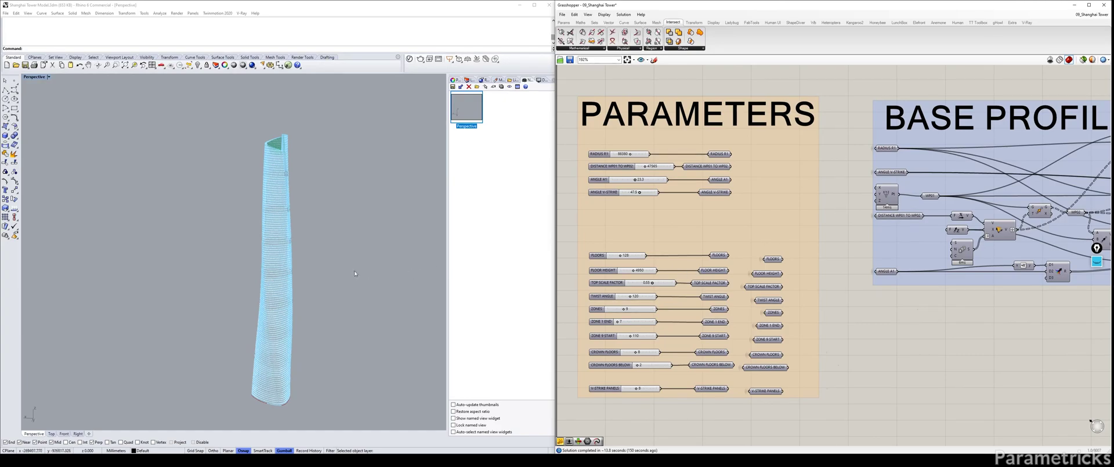
Open the settings of the Radius R1 slider in the Parameters group.
{"action": "left_click", "coordinate": [621, 155]}
{"action": "double_click", "coordinate": [620, 155]}
{"action": "left_click", "coordinate": [471, 81]}
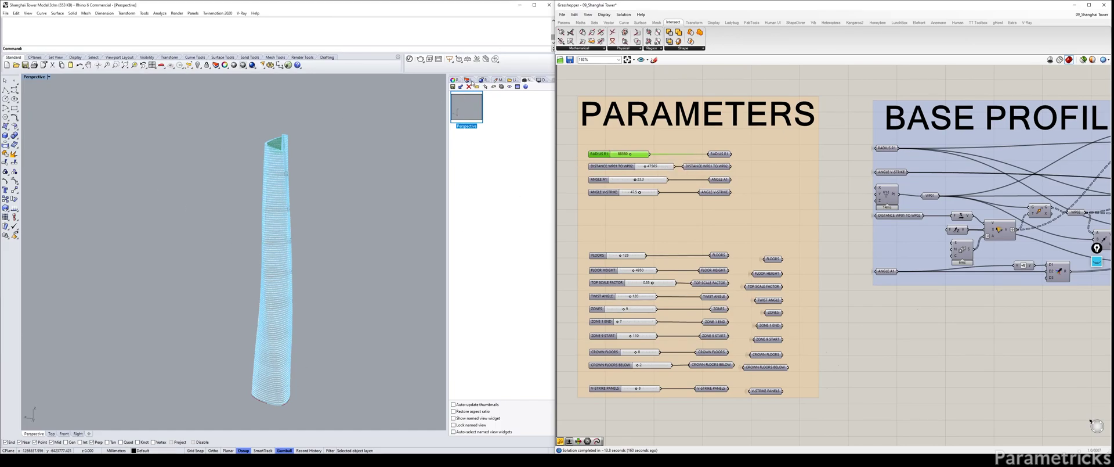
Show the Layer 01 reference drawing in the Top view with the definition's preview turned off.
{"action": "left_click", "coordinate": [470, 82]}
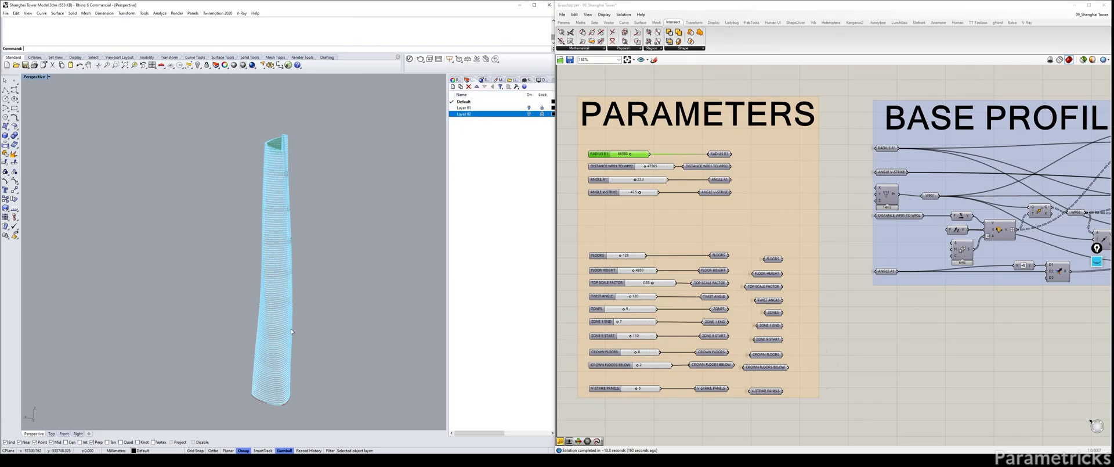
{"action": "left_click", "coordinate": [1051, 60]}
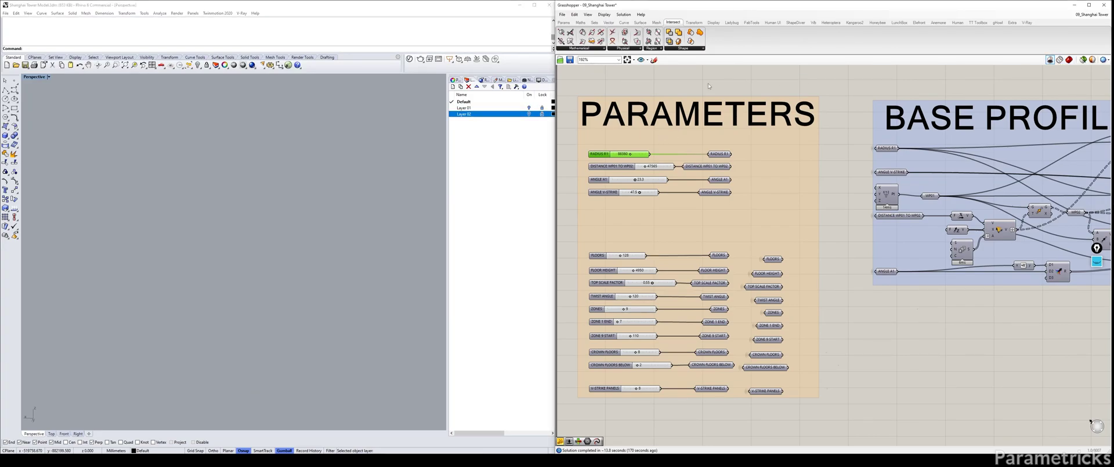
{"action": "left_click", "coordinate": [529, 107]}
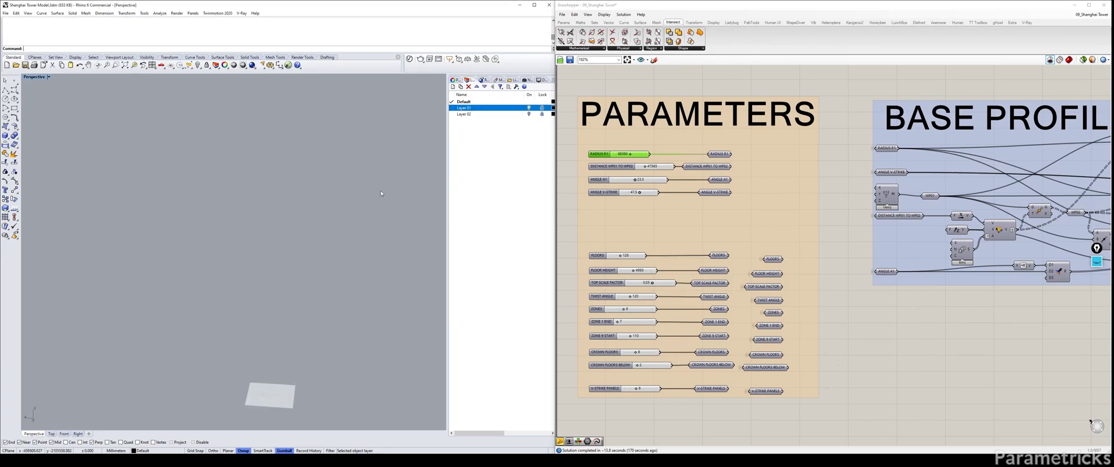
{"action": "key", "text": "ctrl+F1"}
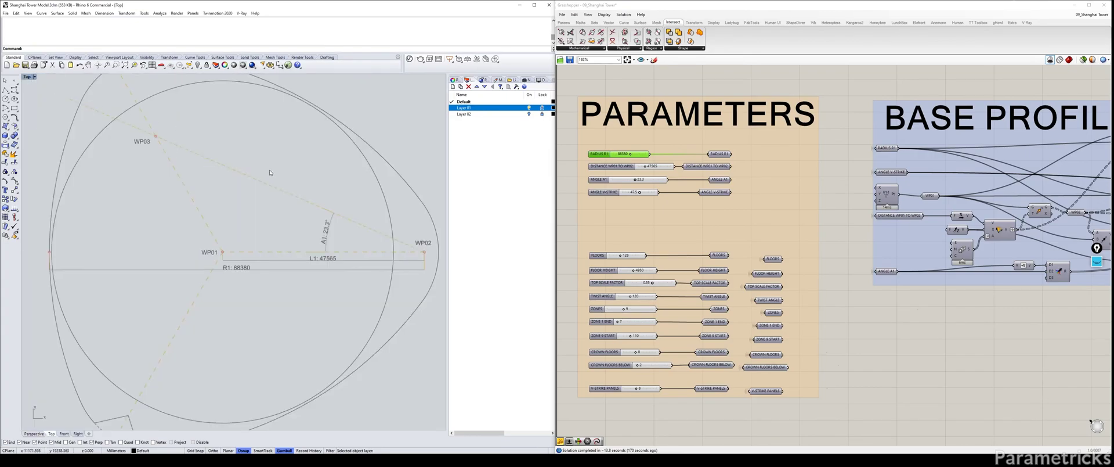
{"action": "right_click_drag", "start_coordinate": [271, 173], "coordinate": [283, 162]}
{"action": "scroll", "coordinate": [284, 161], "scroll_direction": "down", "scroll_amount": 4}
{"action": "scroll", "coordinate": [980, 145], "scroll_direction": "down", "scroll_amount": 3}
Preview only the selected geometry and select the Base Profile parameter to compare its outline with the reference drawing.
{"action": "right_click_drag", "start_coordinate": [979, 145], "coordinate": [737, 139]}
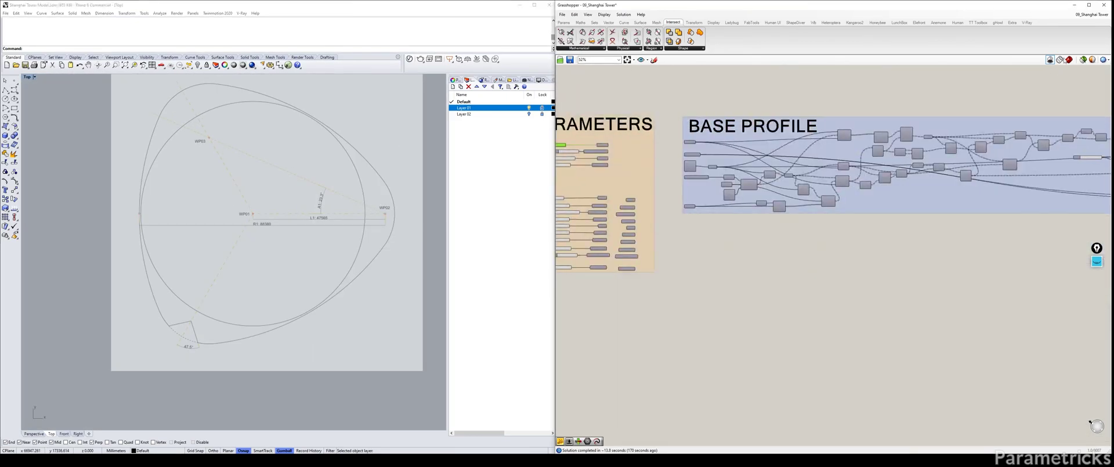
{"action": "left_click", "coordinate": [1069, 60]}
{"action": "right_click_drag", "start_coordinate": [943, 108], "coordinate": [498, 162]}
{"action": "right_click_drag", "start_coordinate": [1050, 196], "coordinate": [856, 180]}
{"action": "scroll", "coordinate": [856, 180], "scroll_direction": "up", "scroll_amount": 7}
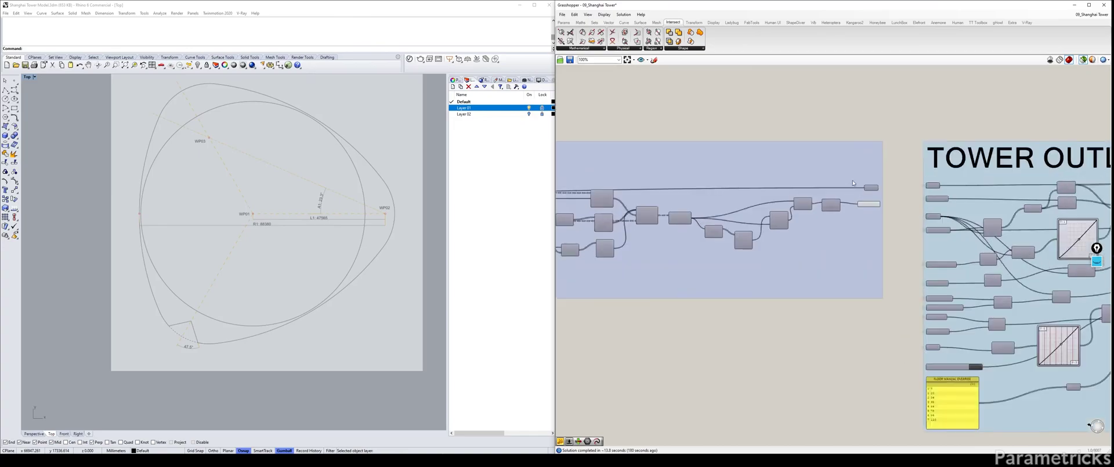
{"action": "left_click", "coordinate": [887, 235]}
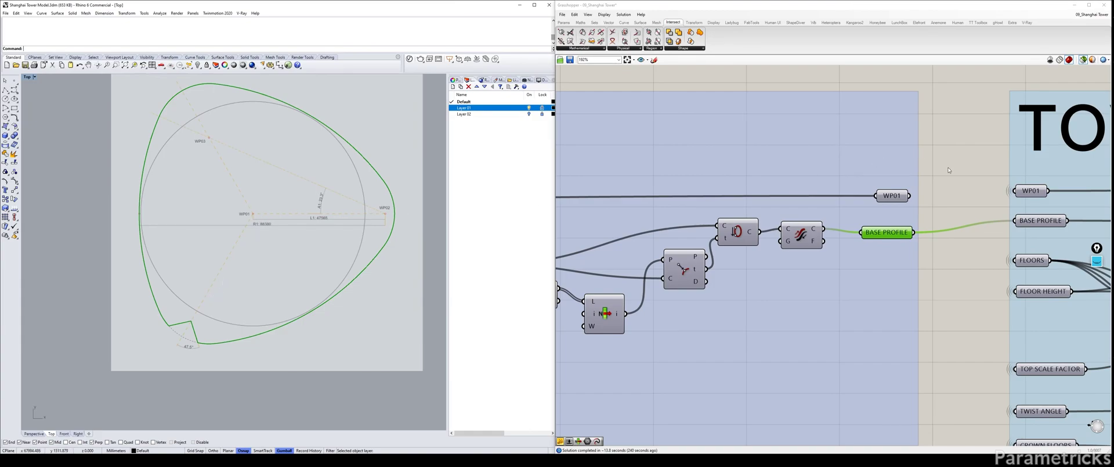
Restore the full tower preview in a maximized Perspective view, hide Layer 01, and display the viewport properties.
{"action": "left_click", "coordinate": [1081, 61]}
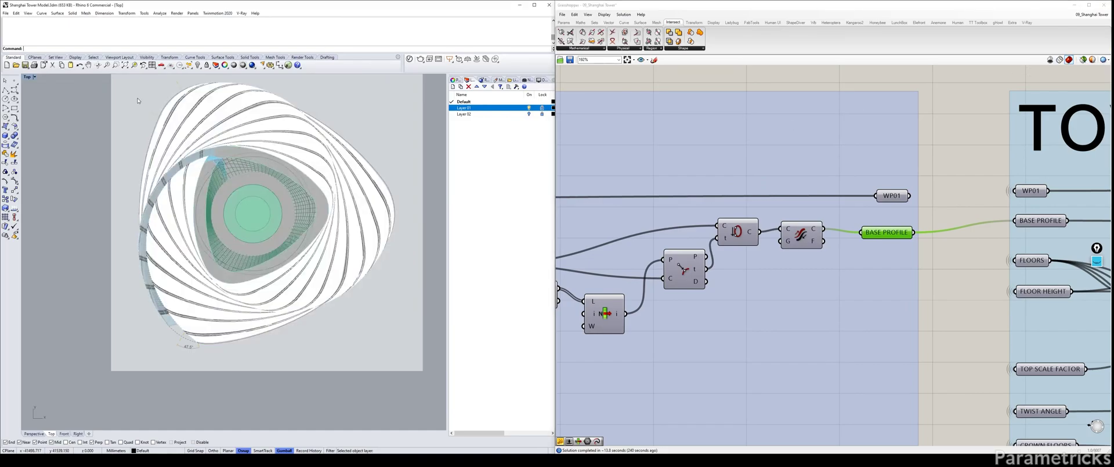
{"action": "double_click", "coordinate": [28, 77]}
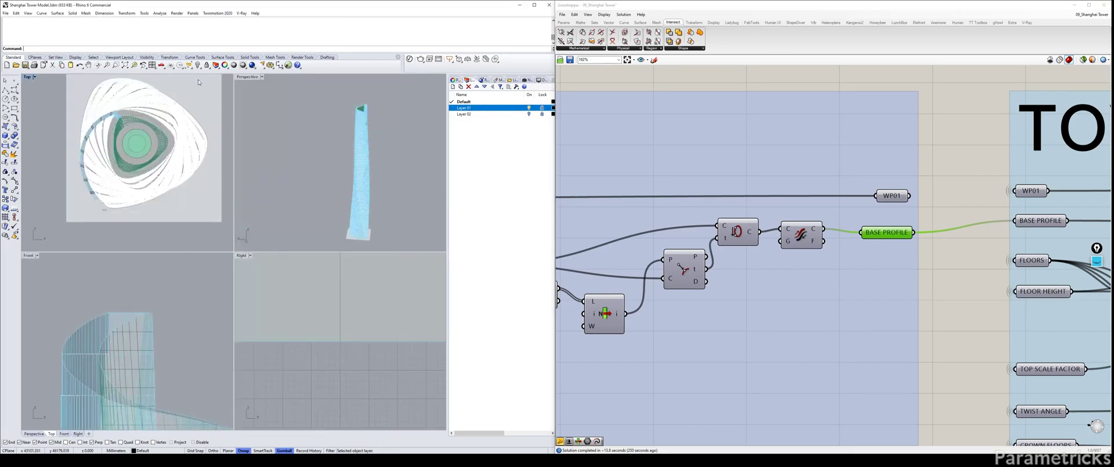
{"action": "double_click", "coordinate": [247, 76]}
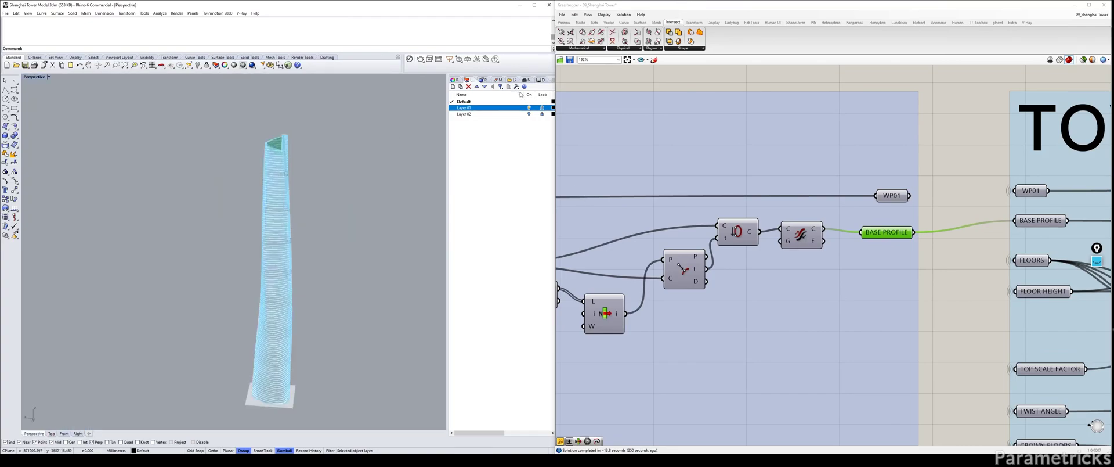
{"action": "left_click", "coordinate": [529, 108]}
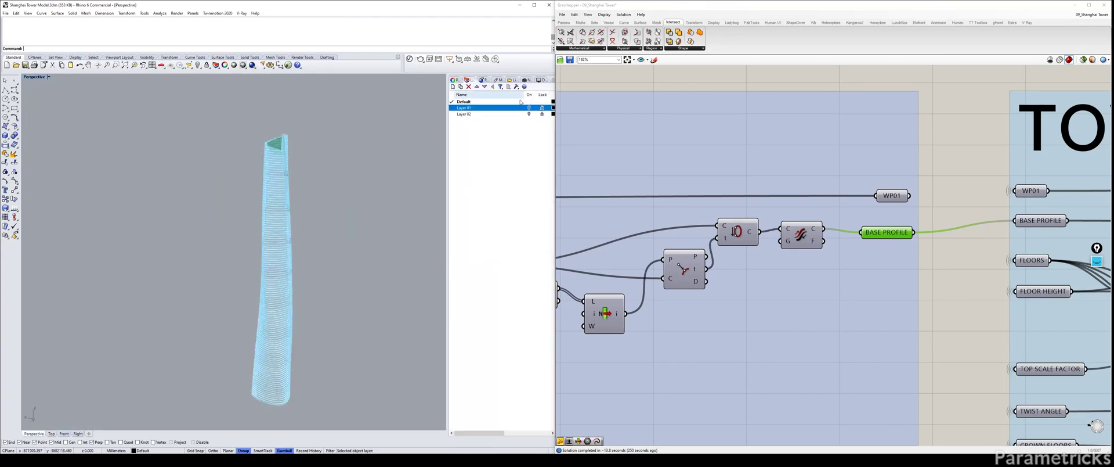
{"action": "left_click", "coordinate": [456, 79]}
Set the Radius R1 slider in the Parameters group to 150000 and inspect the tower in the Perspective view.
{"action": "scroll", "coordinate": [779, 179], "scroll_direction": "down", "scroll_amount": 9}
{"action": "right_click_drag", "start_coordinate": [589, 161], "coordinate": [932, 154]}
{"action": "scroll", "coordinate": [583, 201], "scroll_direction": "up", "scroll_amount": 7}
{"action": "right_click_drag", "start_coordinate": [742, 174], "coordinate": [671, 211]}
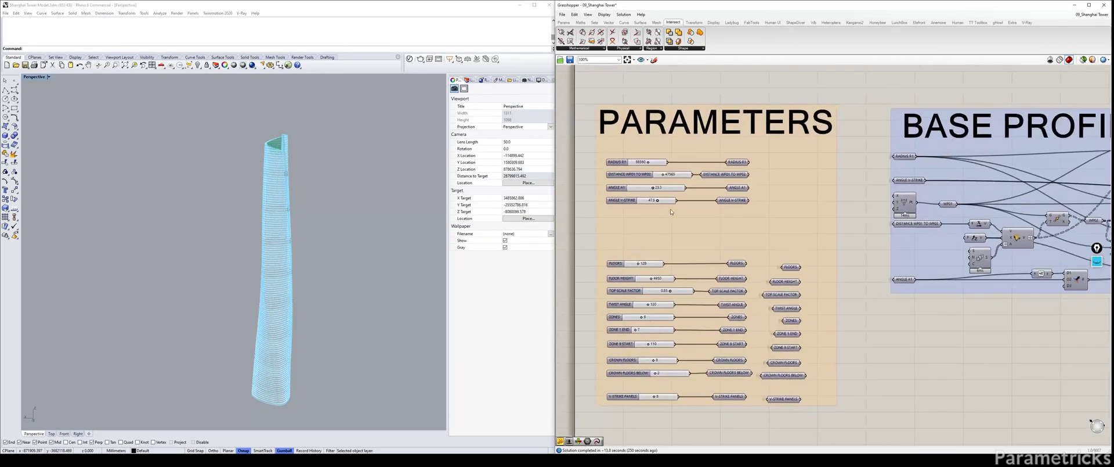
{"action": "scroll", "coordinate": [672, 212], "scroll_direction": "up", "scroll_amount": 1}
{"action": "double_click", "coordinate": [642, 161]}
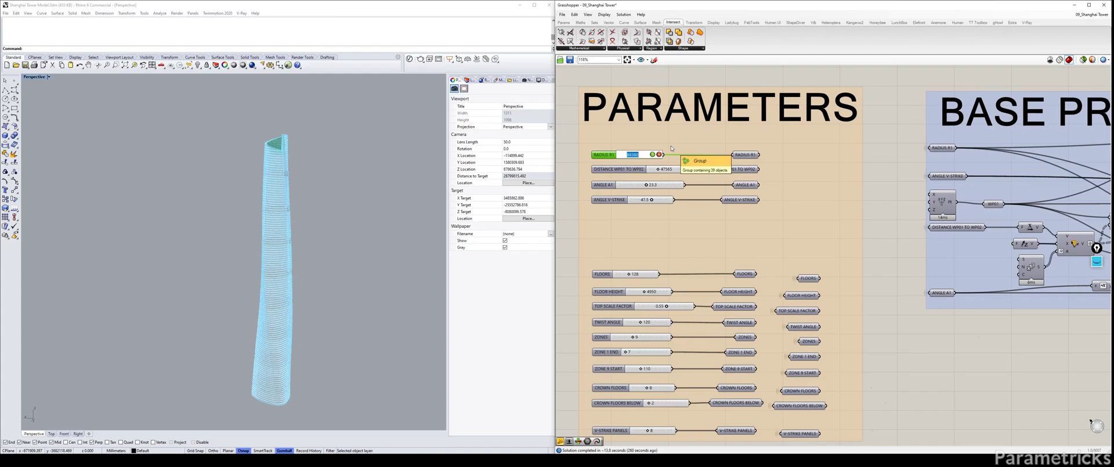
{"action": "key", "text": "Left"}
{"action": "key", "text": "Delete"}
{"action": "type", "text": "15"}
{"action": "key", "text": "Return"}
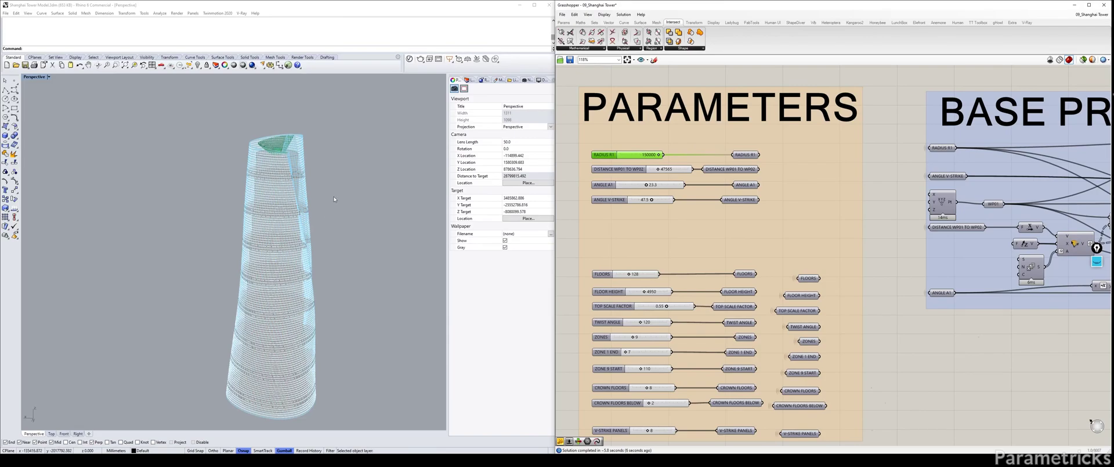
{"action": "right_click_drag", "start_coordinate": [333, 199], "coordinate": [307, 199]}
{"action": "scroll", "coordinate": [334, 199], "scroll_direction": "up", "scroll_amount": 3}
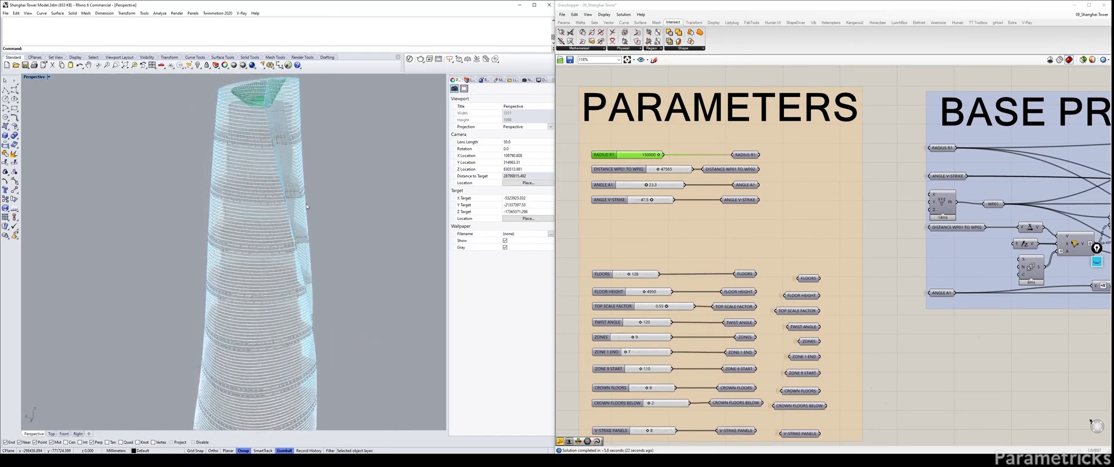
Set the Radius R1 slider to 70000, view the whole tower in perspective, and clear the selection.
{"action": "double_click", "coordinate": [638, 155]}
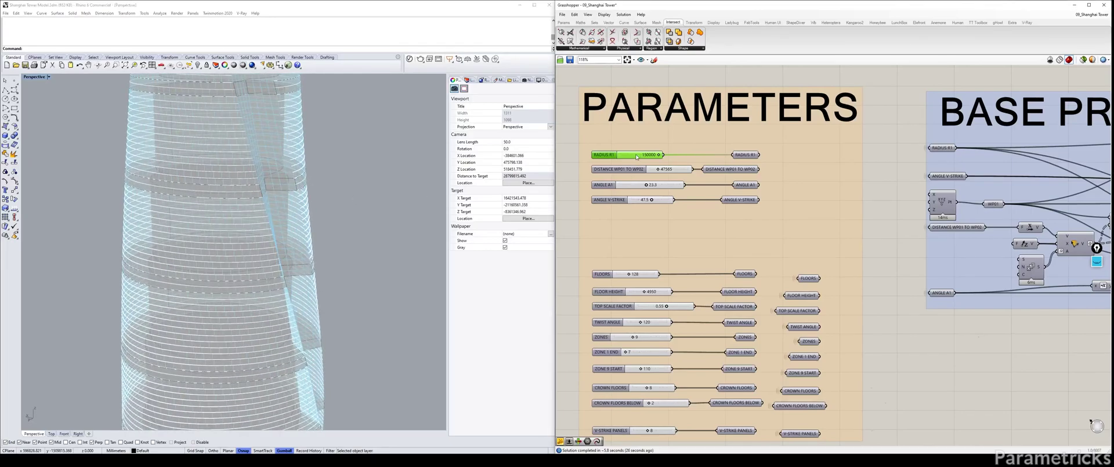
{"action": "type", "text": "70"}
{"action": "key", "text": "Return"}
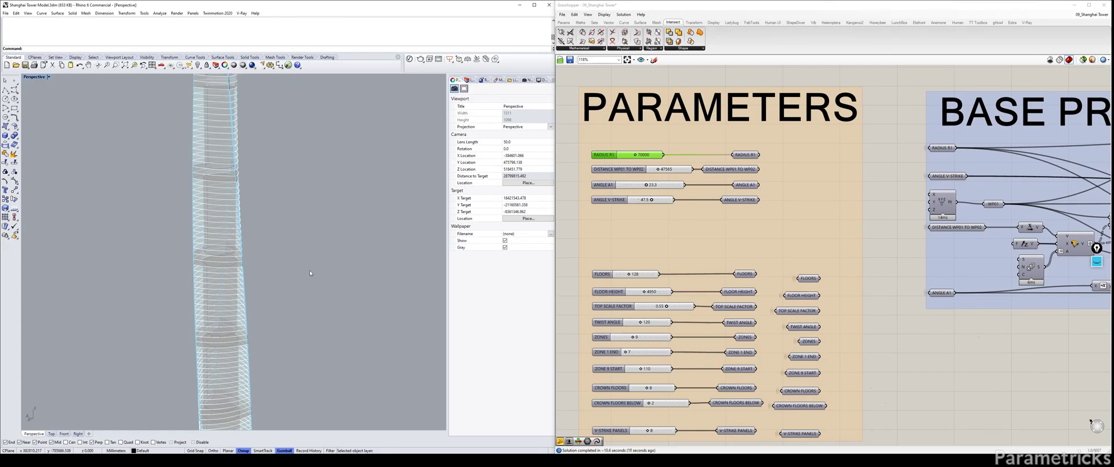
{"action": "right_click_drag", "start_coordinate": [642, 325], "coordinate": [637, 301]}
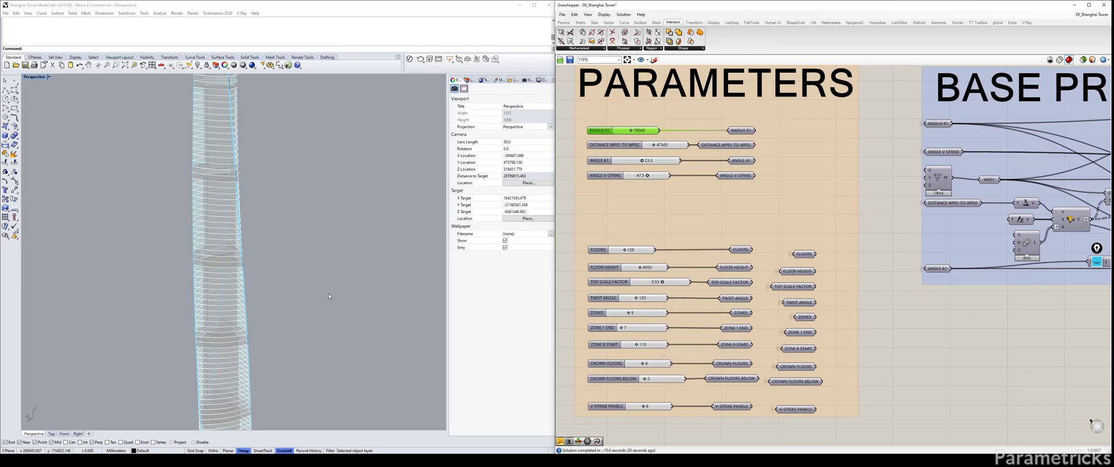
{"action": "left_click", "coordinate": [311, 295]}
{"action": "scroll", "coordinate": [310, 294], "scroll_direction": "down", "scroll_amount": 8}
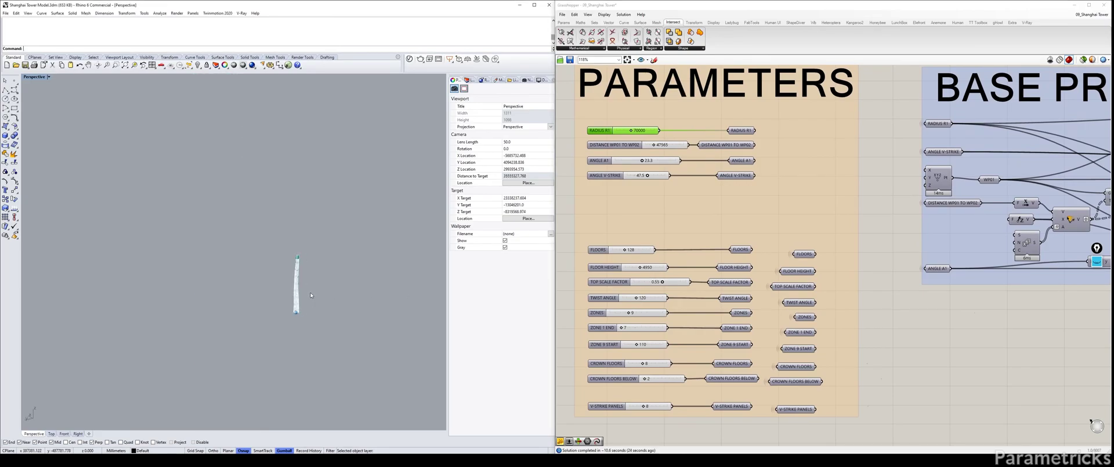
{"action": "scroll", "coordinate": [310, 294], "scroll_direction": "up", "scroll_amount": 3}
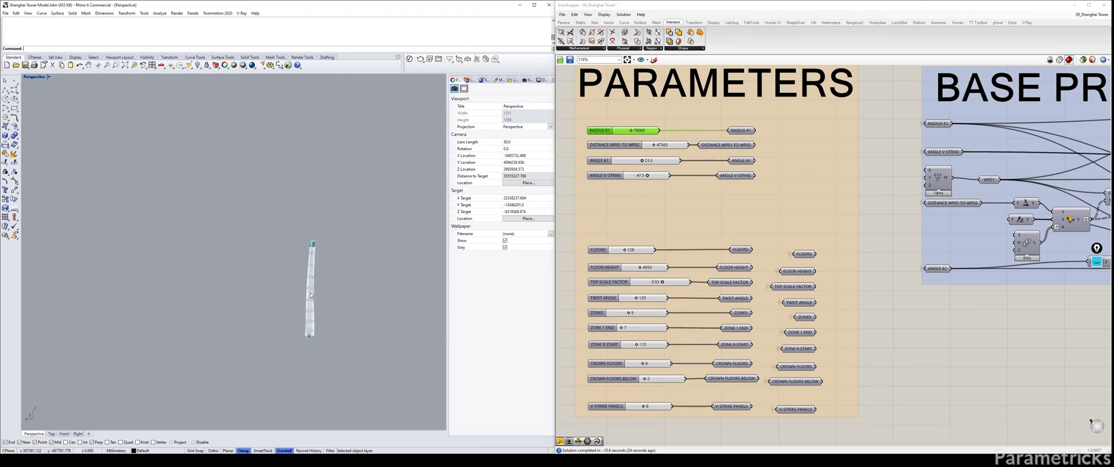
{"action": "scroll", "coordinate": [410, 299], "scroll_direction": "up", "scroll_amount": 4}
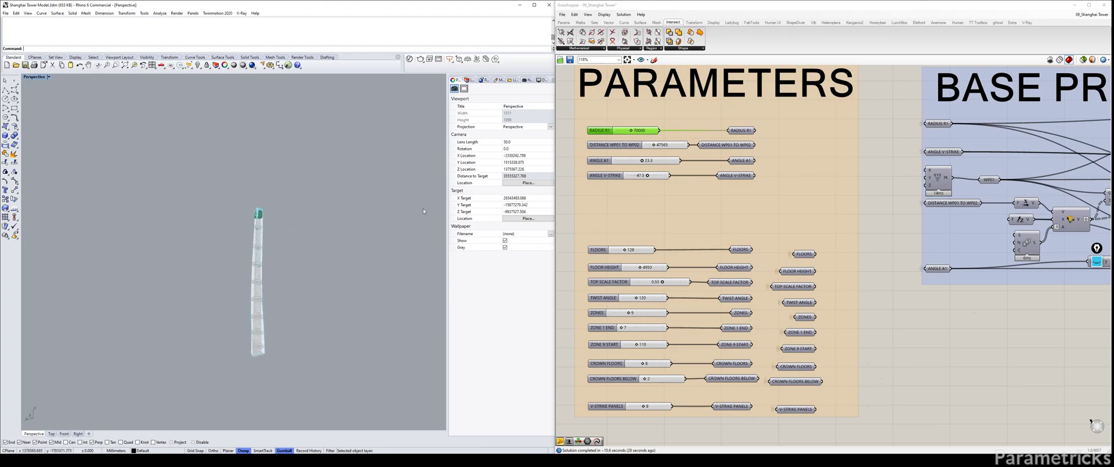
{"action": "left_click", "coordinate": [788, 156]}
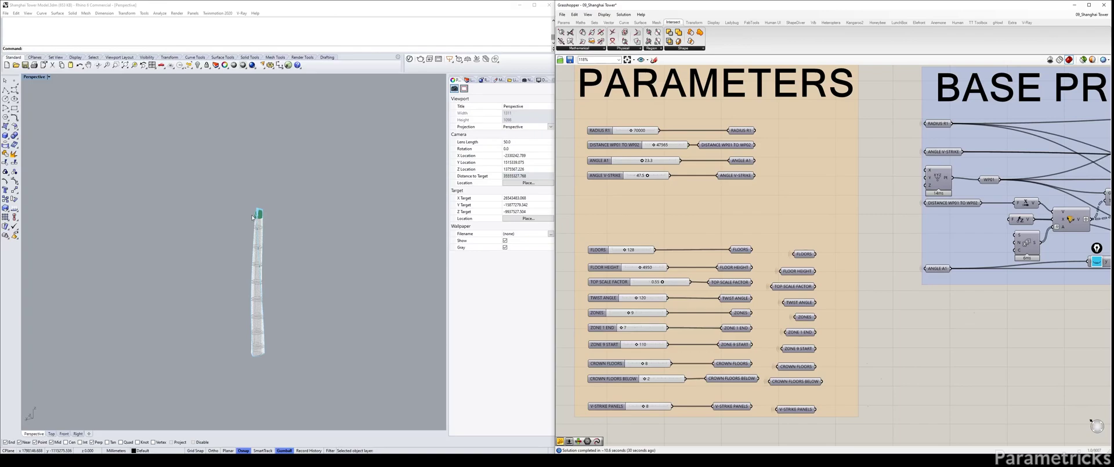
Zoom the Perspective view to the geometry of the upper component in the group before General Panels Surfaces, and bring the crown into view.
{"action": "scroll", "coordinate": [252, 217], "scroll_direction": "up", "scroll_amount": 2}
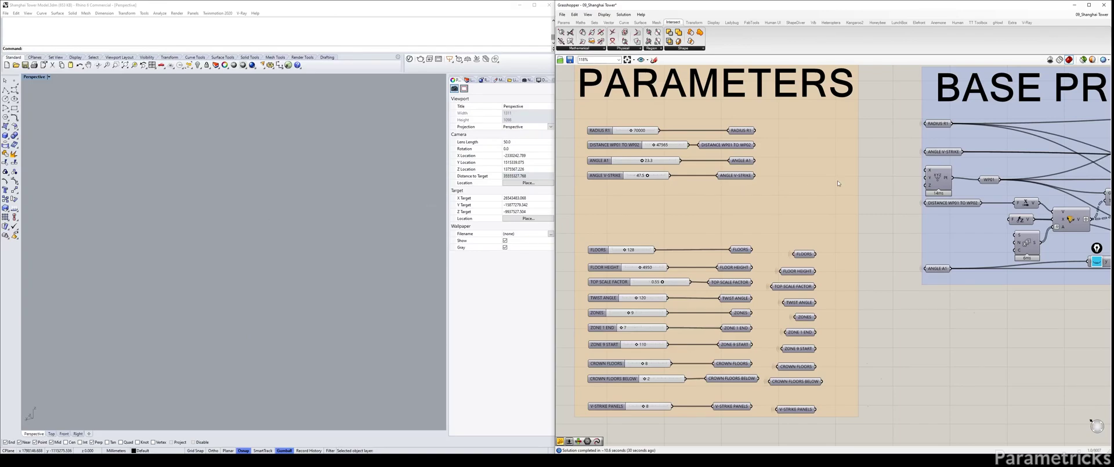
{"action": "scroll", "coordinate": [838, 184], "scroll_direction": "down", "scroll_amount": 5}
{"action": "right_click_drag", "start_coordinate": [1010, 175], "coordinate": [571, 194]}
{"action": "right_click_drag", "start_coordinate": [838, 196], "coordinate": [720, 189]}
{"action": "scroll", "coordinate": [610, 198], "scroll_direction": "up", "scroll_amount": 7}
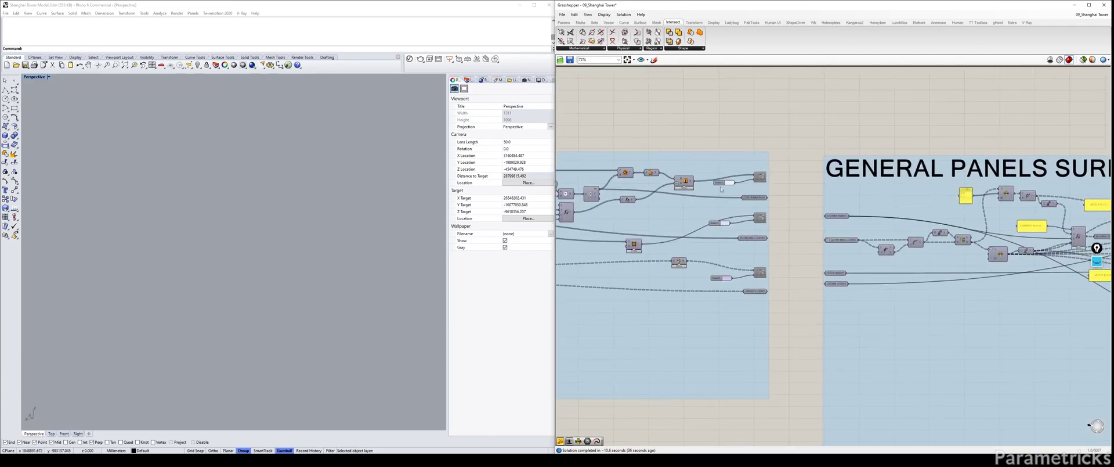
{"action": "middle_click", "coordinate": [689, 179]}
{"action": "left_click", "coordinate": [711, 199]}
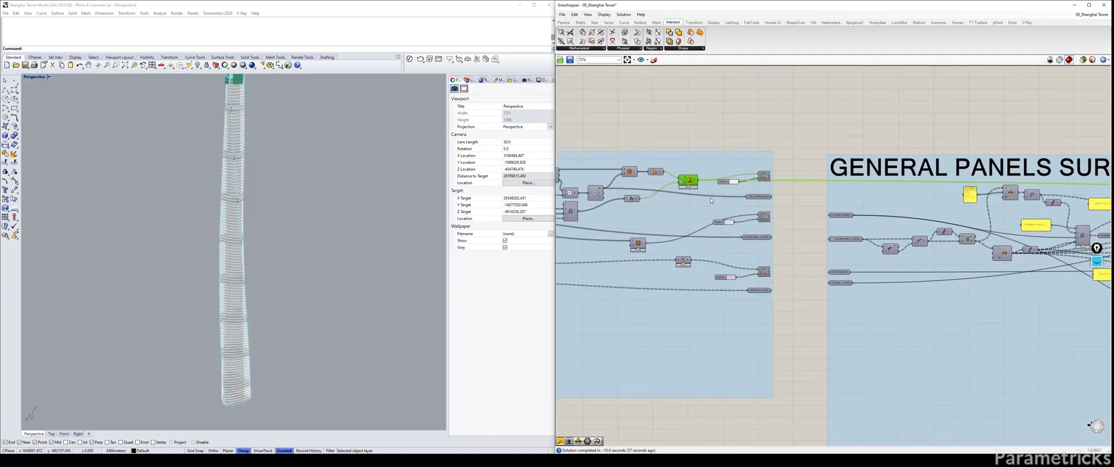
{"action": "left_click", "coordinate": [665, 89]}
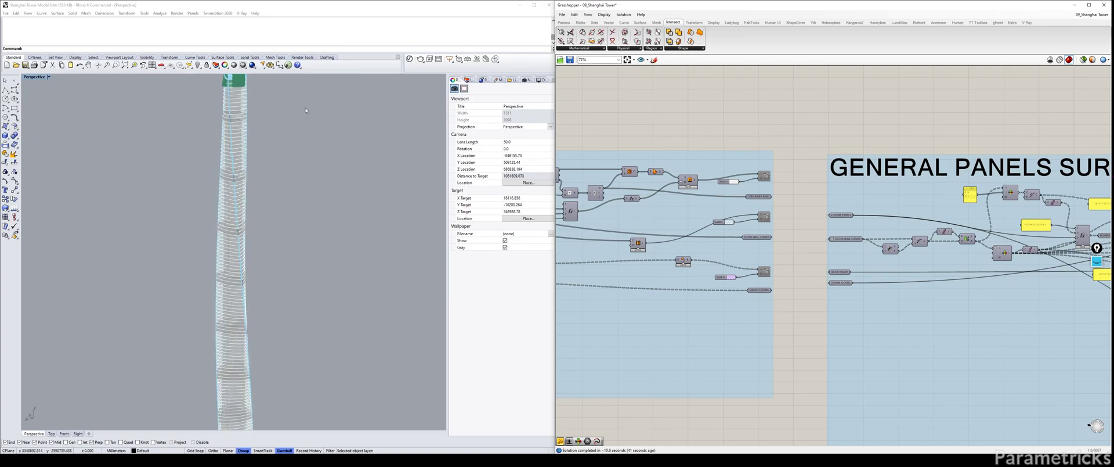
{"action": "right_click_drag", "start_coordinate": [305, 110], "coordinate": [305, 135], "text": "shift"}
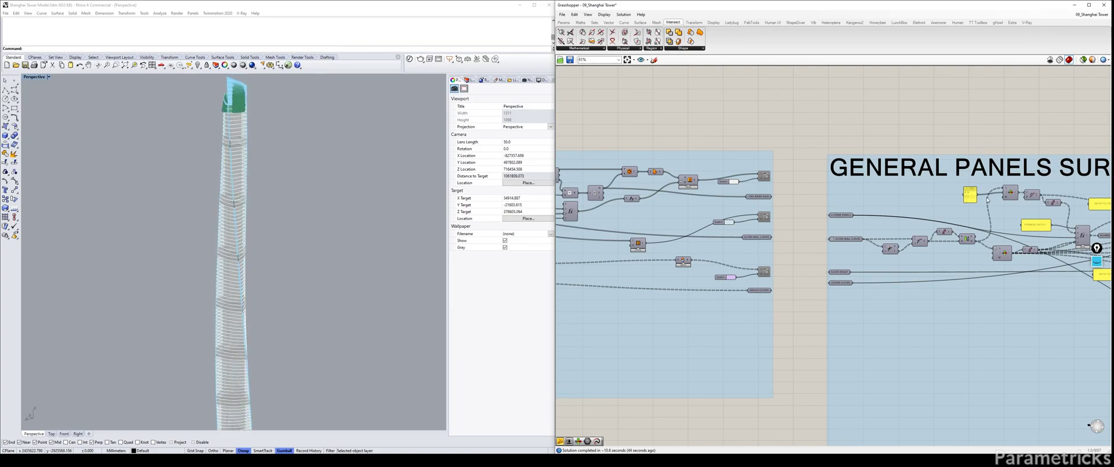
Examine the sliders and input parameters of the Crown Inner Structures Exceptions group.
{"action": "scroll", "coordinate": [988, 200], "scroll_direction": "down", "scroll_amount": 8}
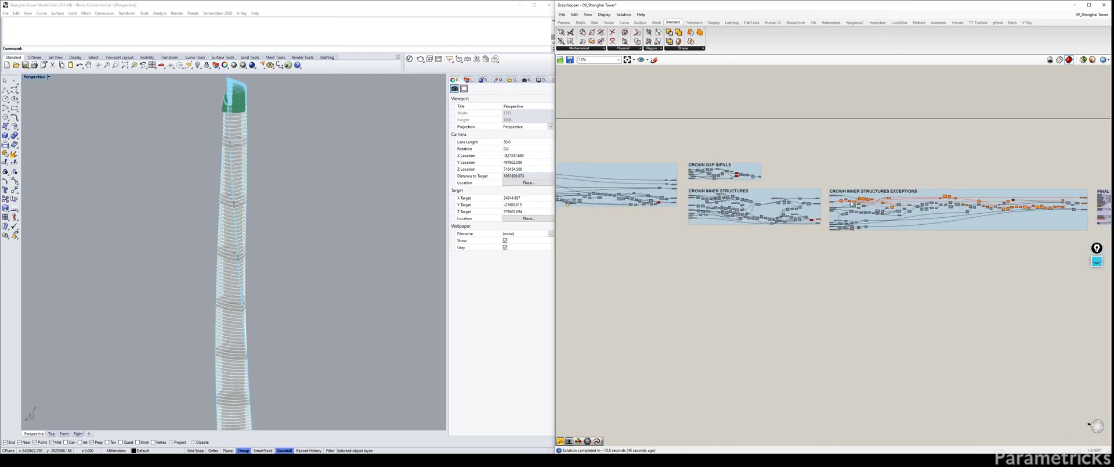
{"action": "scroll", "coordinate": [858, 203], "scroll_direction": "up", "scroll_amount": 10}
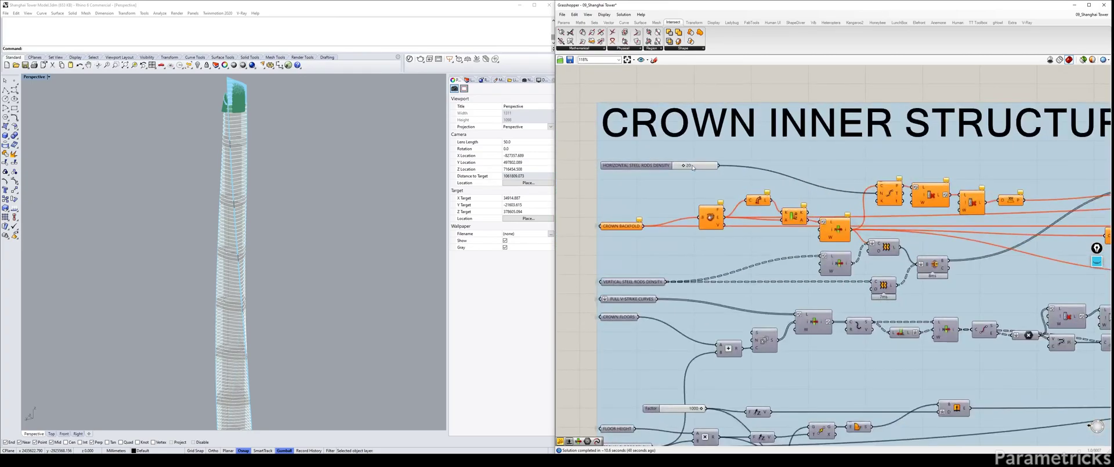
{"action": "right_click_drag", "start_coordinate": [674, 346], "coordinate": [663, 282]}
{"action": "right_click_drag", "start_coordinate": [652, 326], "coordinate": [657, 305]}
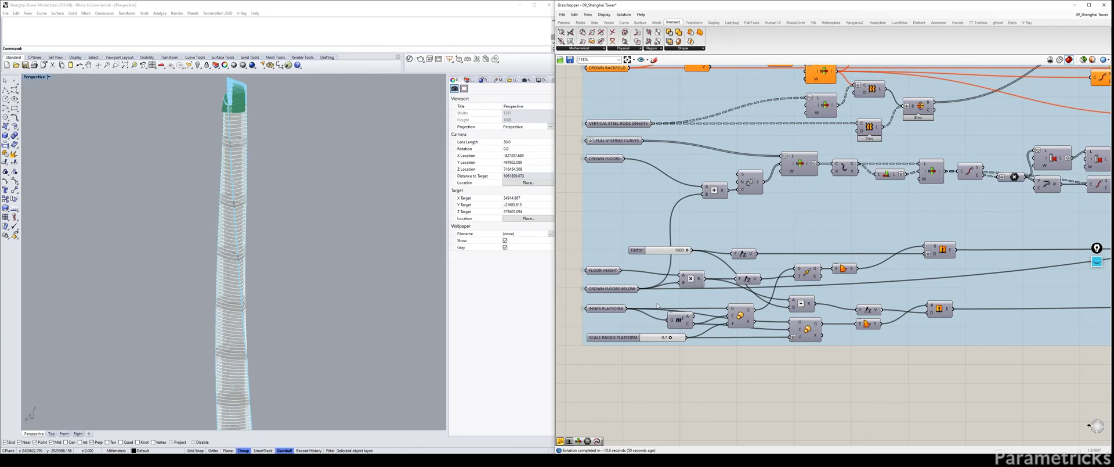
{"action": "scroll", "coordinate": [670, 244], "scroll_direction": "down", "scroll_amount": 3}
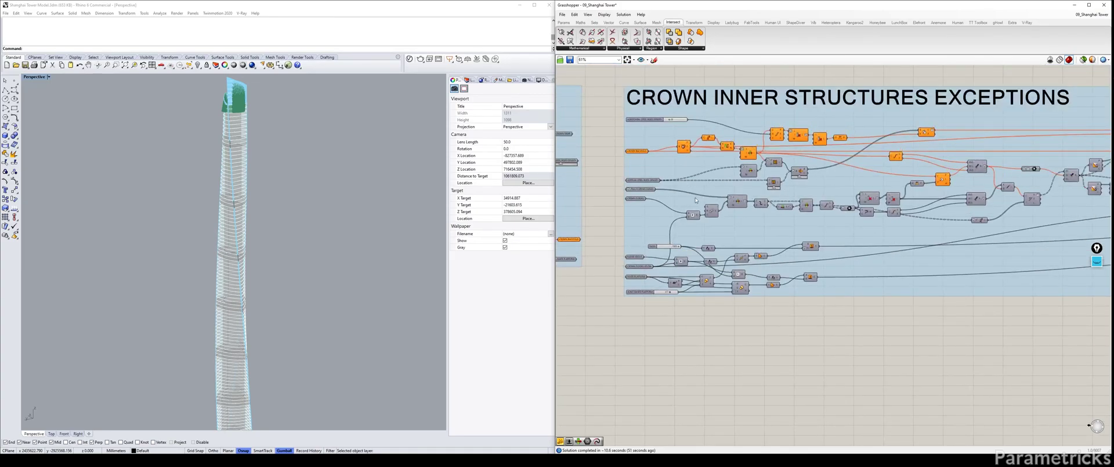
Examine the adjustable sliders in the Crown Inner Structures group, from Vertical Steel Rods Density to Inner Radius, leaving their values as they are.
{"action": "right_click_drag", "start_coordinate": [696, 200], "coordinate": [899, 213]}
{"action": "right_click_drag", "start_coordinate": [605, 167], "coordinate": [764, 175]}
{"action": "scroll", "coordinate": [756, 150], "scroll_direction": "up", "scroll_amount": 6}
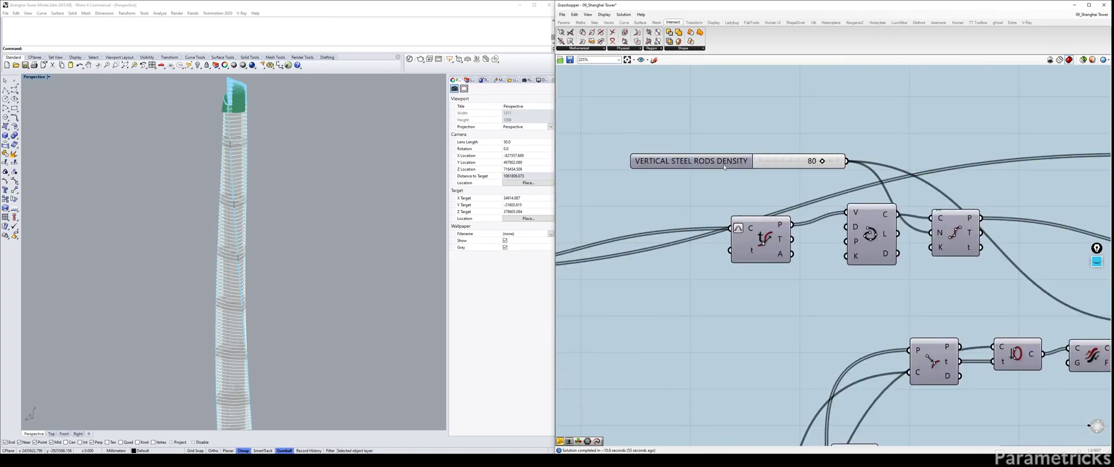
{"action": "scroll", "coordinate": [726, 161], "scroll_direction": "down", "scroll_amount": 6}
{"action": "right_click_drag", "start_coordinate": [633, 185], "coordinate": [907, 194]}
{"action": "scroll", "coordinate": [907, 195], "scroll_direction": "up", "scroll_amount": 5}
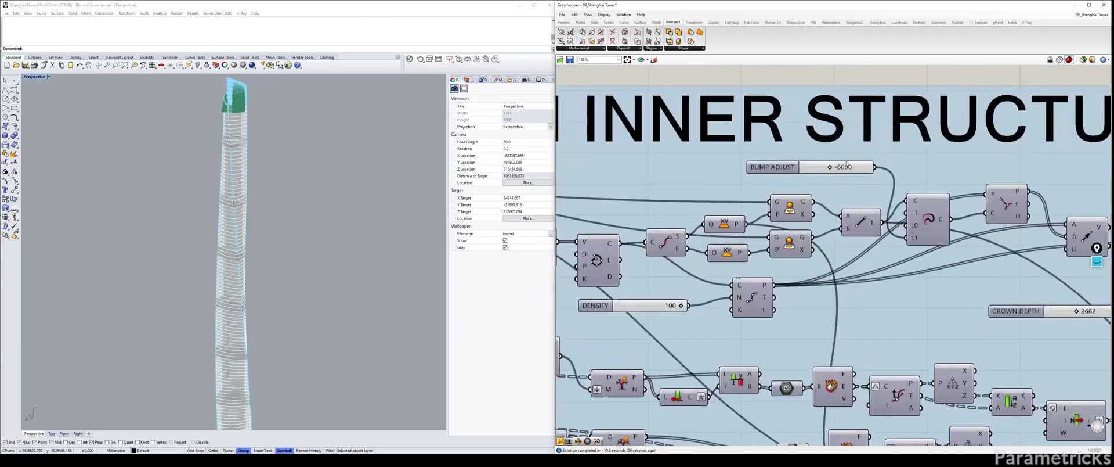
{"action": "scroll", "coordinate": [798, 176], "scroll_direction": "down", "scroll_amount": 3}
{"action": "right_click_drag", "start_coordinate": [798, 176], "coordinate": [1022, 149]}
{"action": "scroll", "coordinate": [809, 332], "scroll_direction": "up", "scroll_amount": 4}
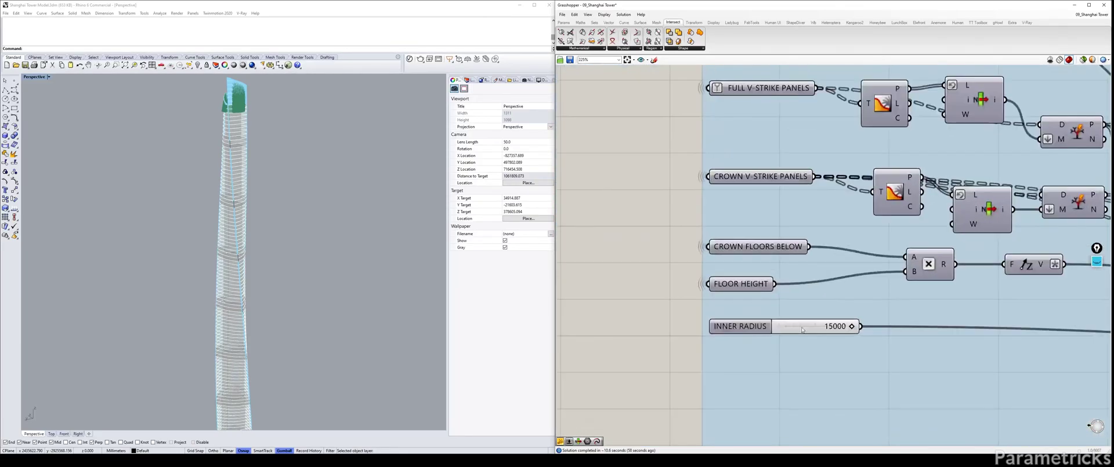
{"action": "left_click", "coordinate": [790, 329]}
{"action": "double_click", "coordinate": [789, 328]}
{"action": "left_click", "coordinate": [651, 288]}
Return across the whole definition from the Crown Inner Structures group to the Parameters sliders at its beginning.
{"action": "scroll", "coordinate": [652, 288], "scroll_direction": "down", "scroll_amount": 10}
{"action": "scroll", "coordinate": [696, 287], "scroll_direction": "down", "scroll_amount": 4}
{"action": "right_click_drag", "start_coordinate": [696, 287], "coordinate": [967, 273]}
{"action": "scroll", "coordinate": [699, 225], "scroll_direction": "up", "scroll_amount": 6}
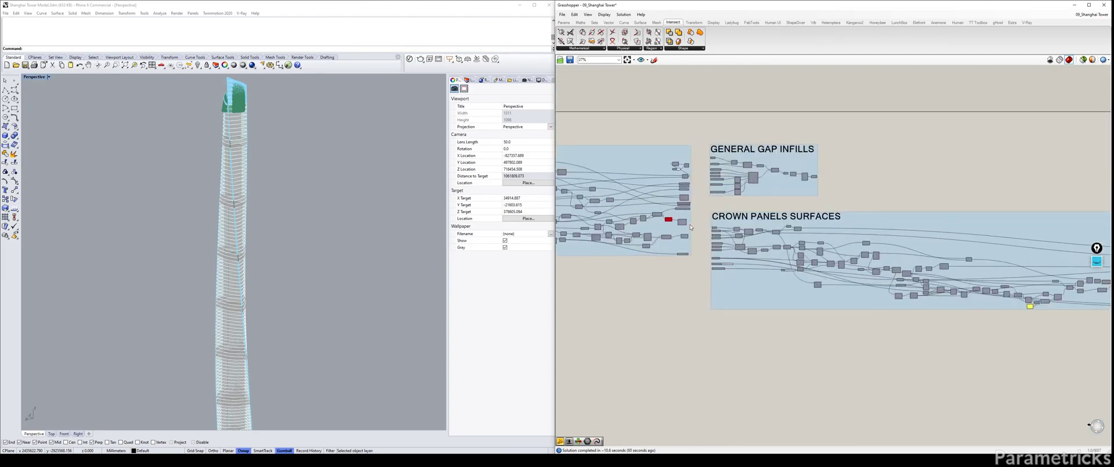
{"action": "right_click_drag", "start_coordinate": [625, 224], "coordinate": [865, 241]}
{"action": "scroll", "coordinate": [864, 241], "scroll_direction": "down", "scroll_amount": 3}
{"action": "right_click_drag", "start_coordinate": [754, 240], "coordinate": [937, 238]}
{"action": "right_click_drag", "start_coordinate": [707, 226], "coordinate": [903, 215]}
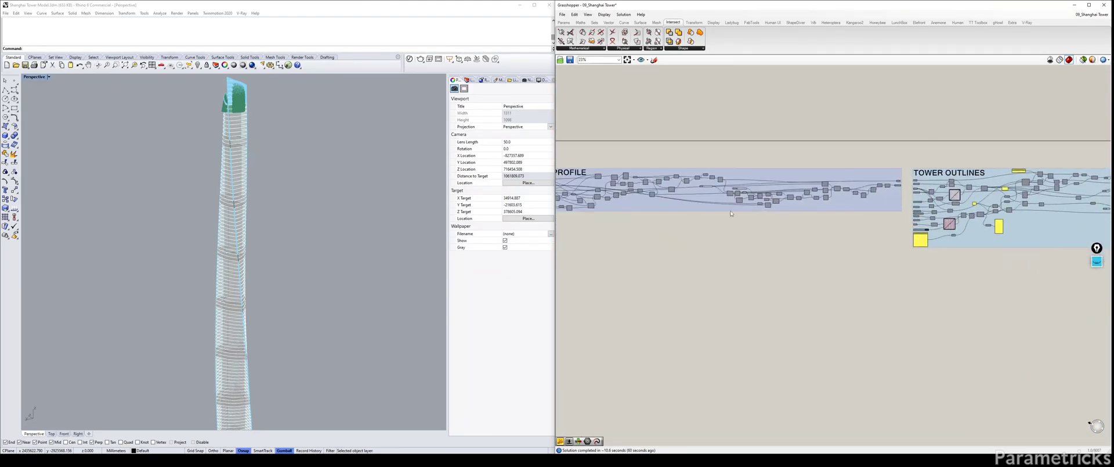
{"action": "right_click_drag", "start_coordinate": [696, 197], "coordinate": [901, 194]}
{"action": "scroll", "coordinate": [702, 193], "scroll_direction": "up", "scroll_amount": 8}
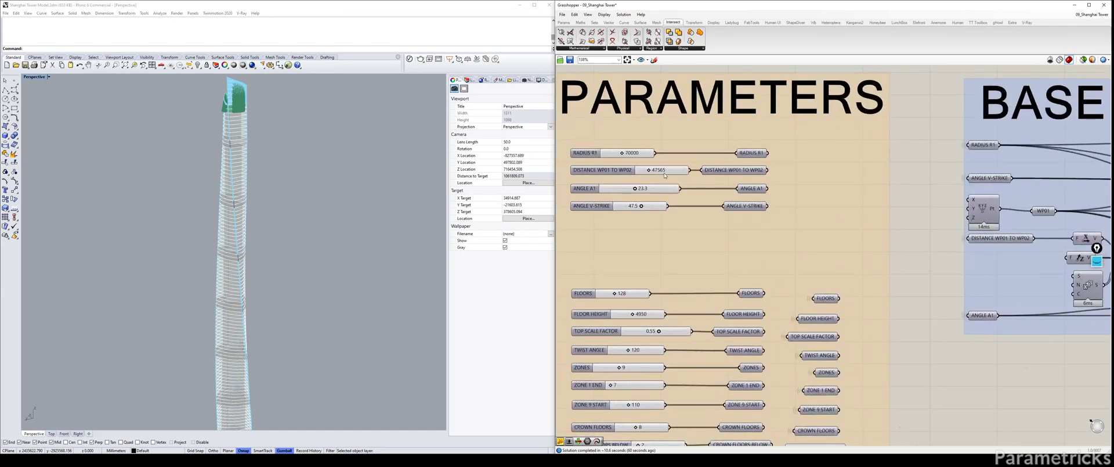
Set the Distance WP01 to WP02 slider to 37565 with a mid-tower zone shown close up in the Perspective view.
{"action": "left_click", "coordinate": [256, 191]}
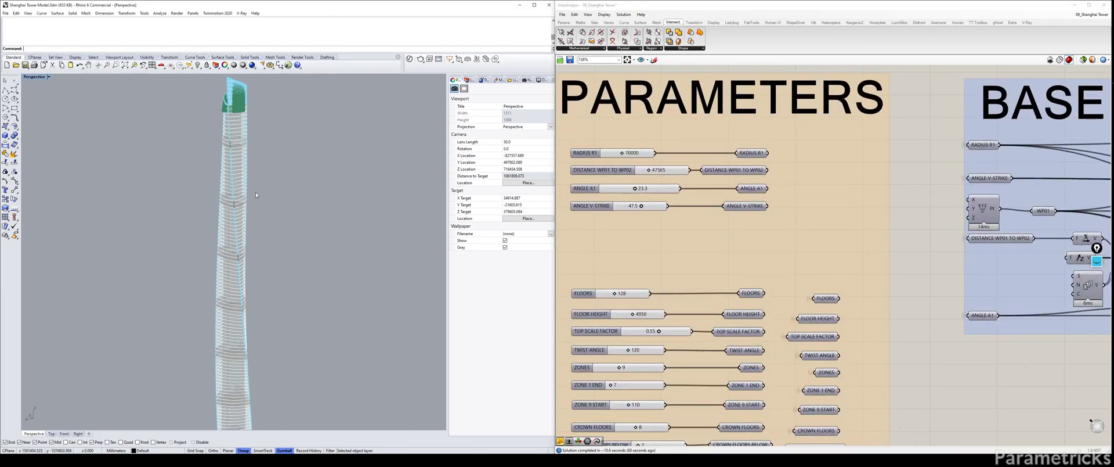
{"action": "scroll", "coordinate": [235, 204], "scroll_direction": "up", "scroll_amount": 8}
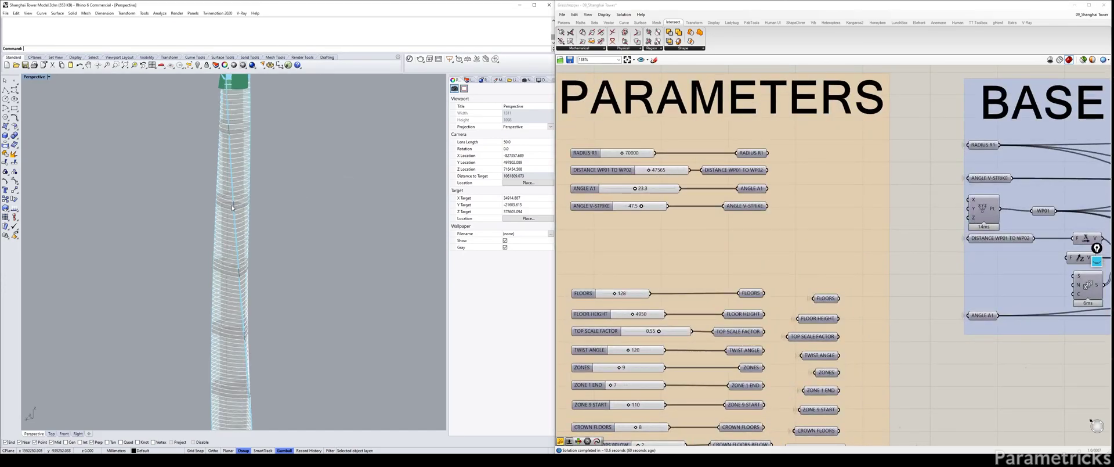
{"action": "scroll", "coordinate": [234, 212], "scroll_direction": "up", "scroll_amount": 5}
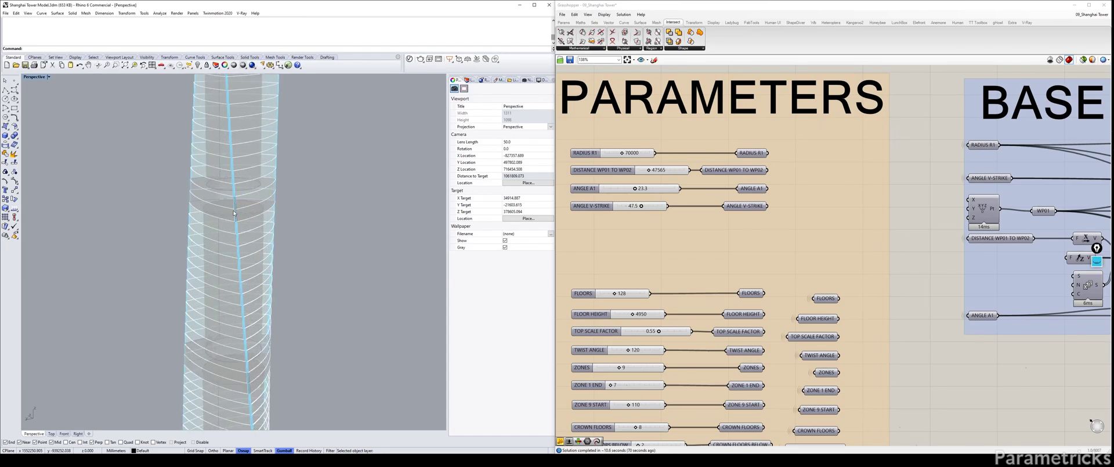
{"action": "scroll", "coordinate": [238, 214], "scroll_direction": "up", "scroll_amount": 4}
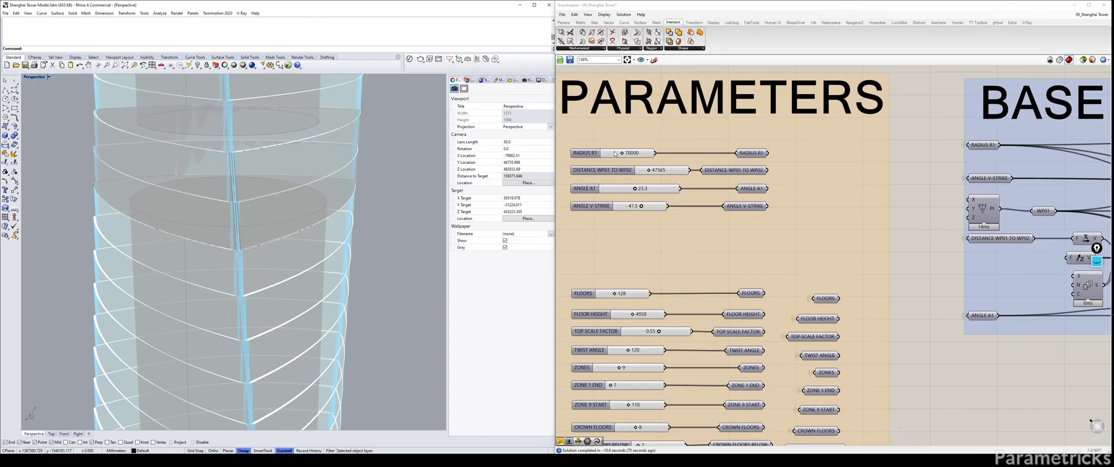
{"action": "left_click", "coordinate": [659, 173]}
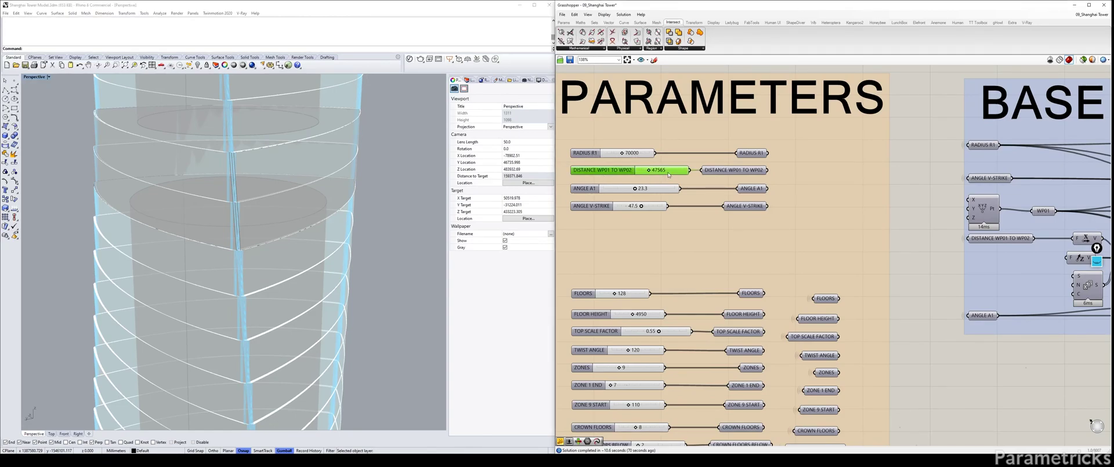
{"action": "double_click", "coordinate": [668, 172]}
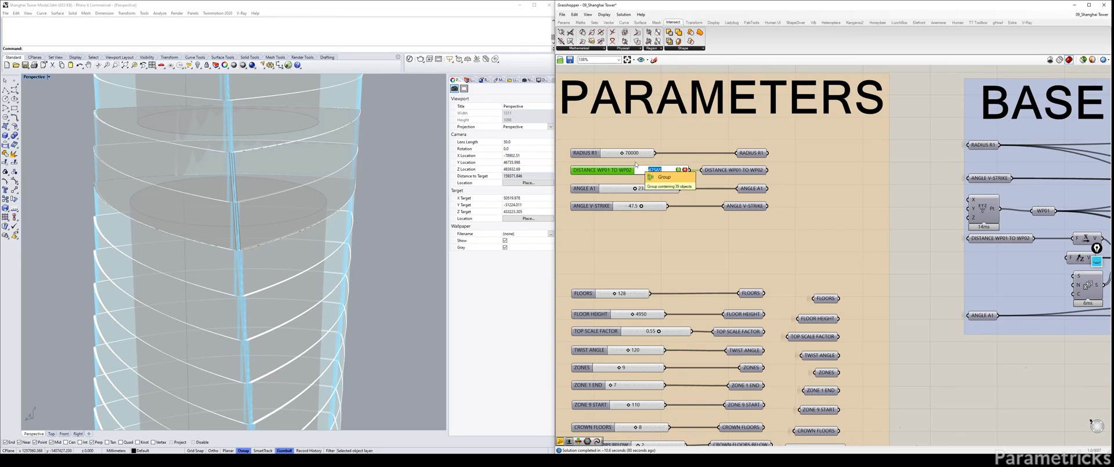
{"action": "type", "text": "37565"}
{"action": "key", "text": "Return"}
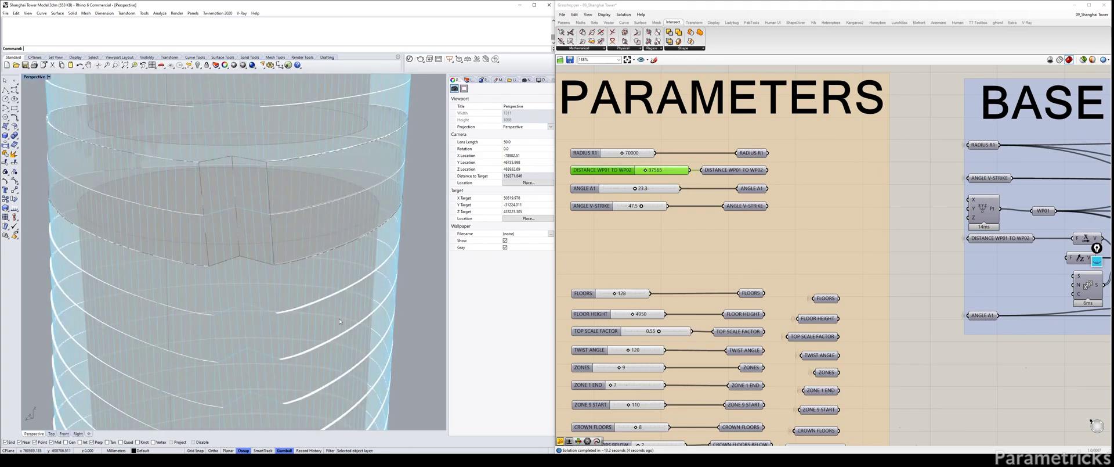
Bring the whole tower down to its base into view and set the Floors slider to 50.
{"action": "scroll", "coordinate": [431, 281], "scroll_direction": "down", "scroll_amount": 2}
{"action": "scroll", "coordinate": [431, 282], "scroll_direction": "down", "scroll_amount": 5}
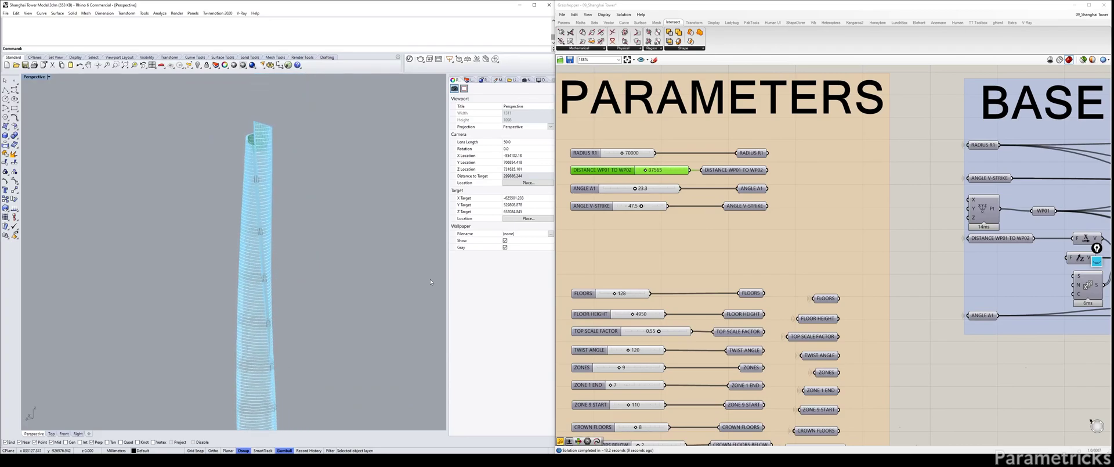
{"action": "right_click_drag", "start_coordinate": [431, 281], "coordinate": [431, 136], "text": "shift"}
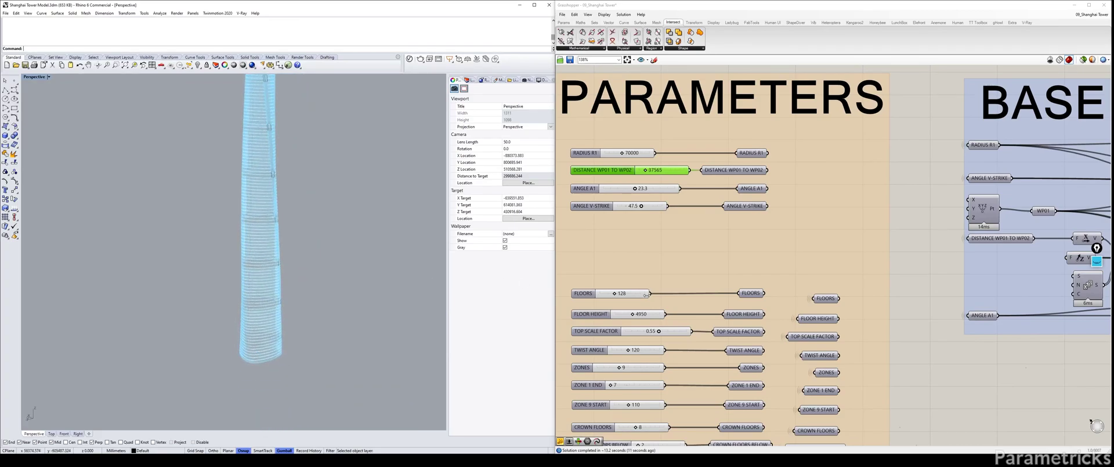
{"action": "double_click", "coordinate": [632, 294]}
{"action": "type", "text": "50"}
{"action": "key", "text": "Return"}
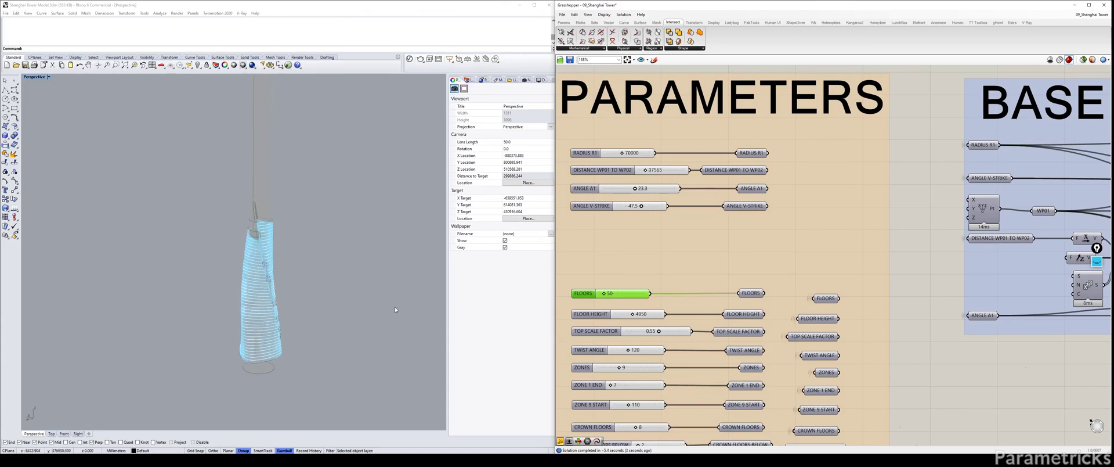
Frame the shortened tower in the Perspective view and set the Zone 9 Start slider to 40.
{"action": "scroll", "coordinate": [395, 310], "scroll_direction": "up", "scroll_amount": 3}
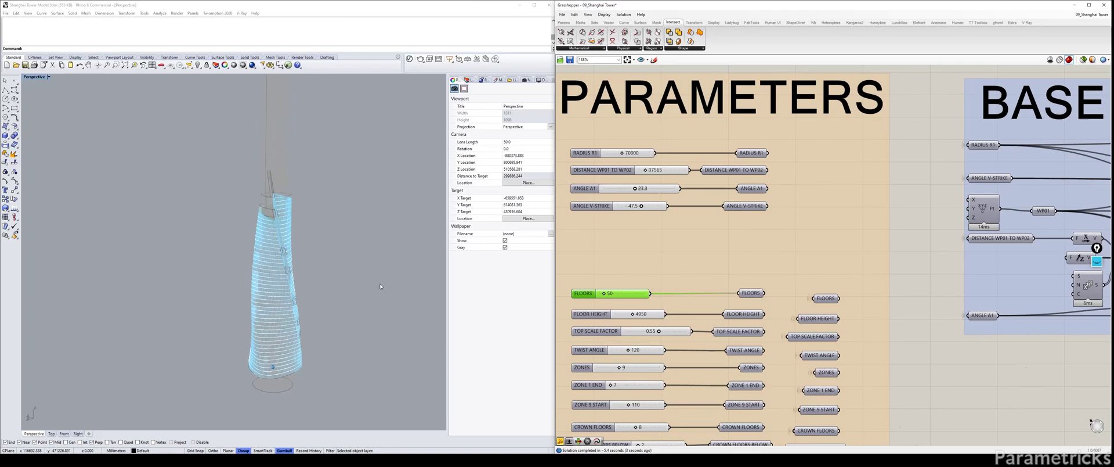
{"action": "scroll", "coordinate": [264, 326], "scroll_direction": "up", "scroll_amount": 2}
{"action": "right_click_drag", "start_coordinate": [264, 326], "coordinate": [251, 316]}
{"action": "right_click_drag", "start_coordinate": [667, 332], "coordinate": [730, 233]}
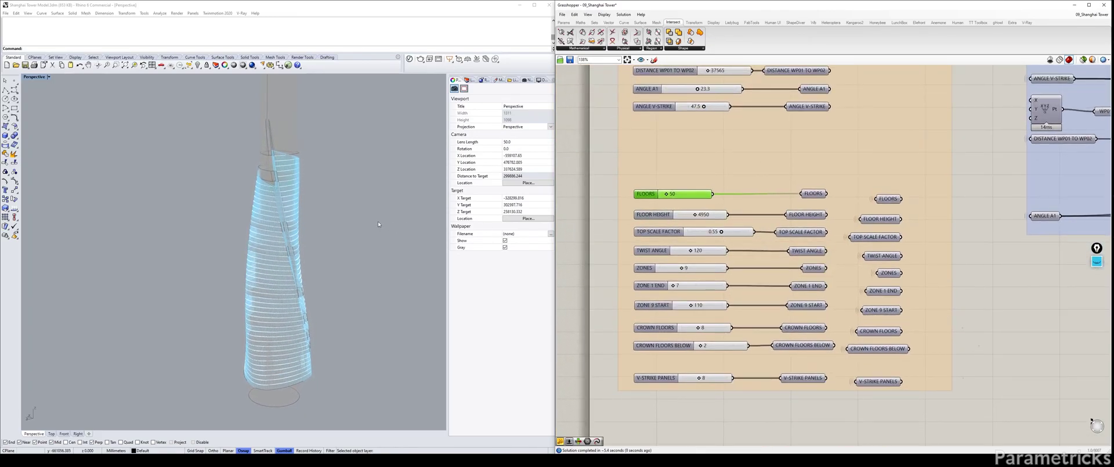
{"action": "left_click", "coordinate": [659, 310]}
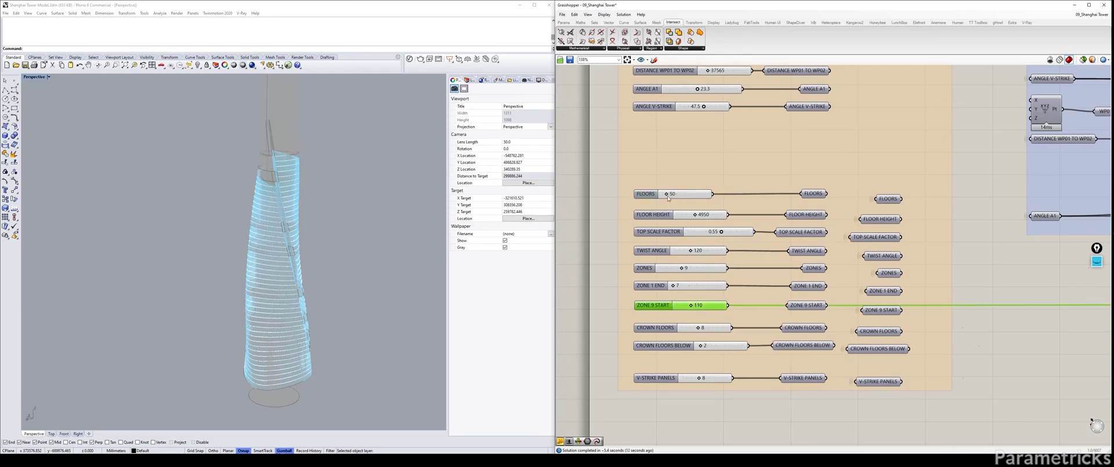
{"action": "double_click", "coordinate": [712, 306]}
{"action": "type", "text": "40"}
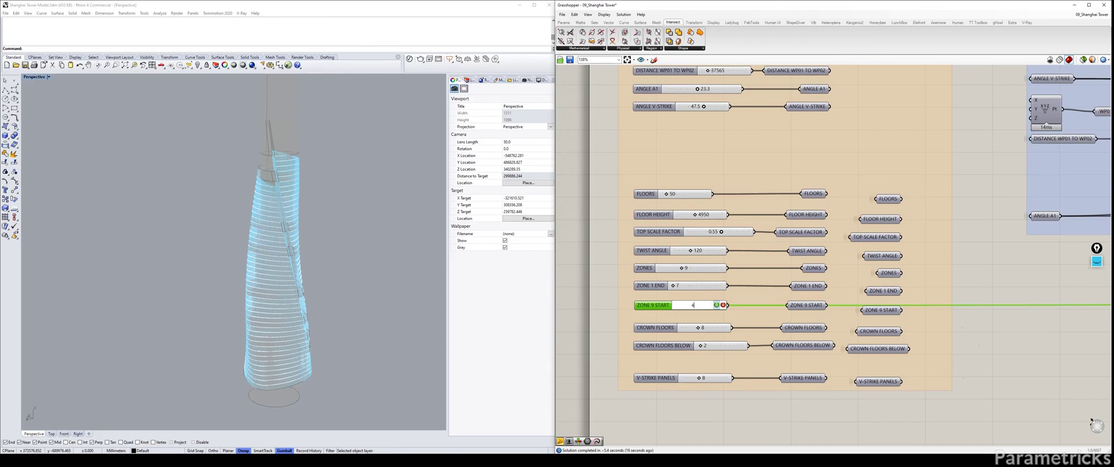
{"action": "key", "text": "Return"}
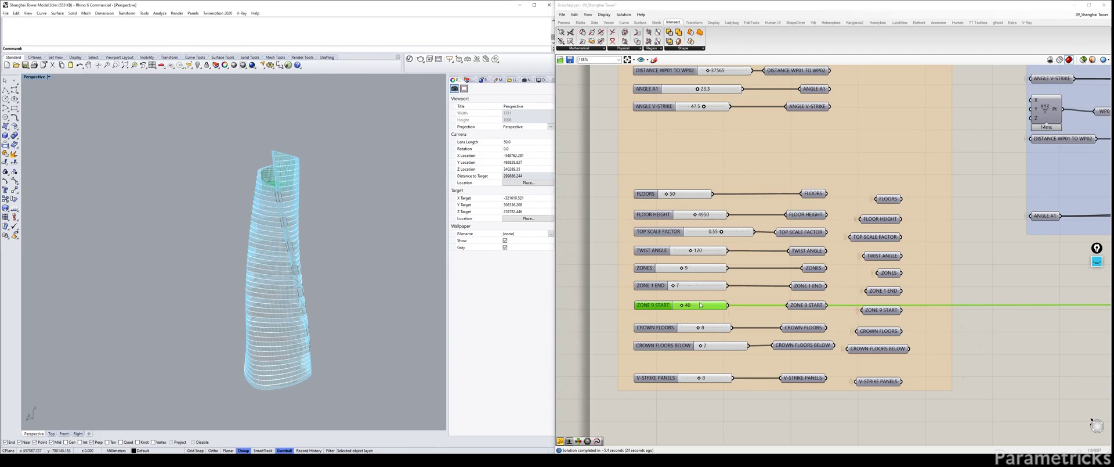
Inspect the zone divisions along the tower and set the Zones slider to 4.
{"action": "scroll", "coordinate": [386, 217], "scroll_direction": "up", "scroll_amount": 5}
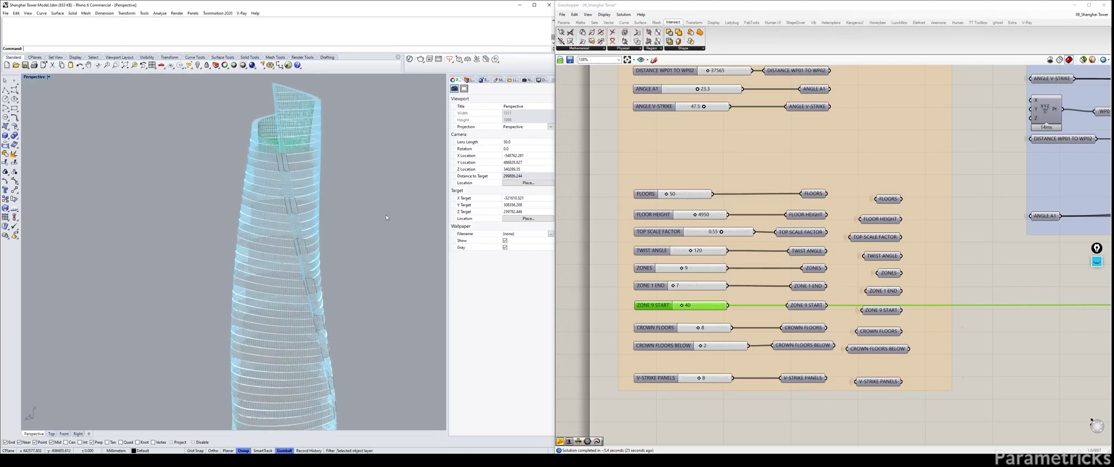
{"action": "scroll", "coordinate": [386, 217], "scroll_direction": "up", "scroll_amount": 6}
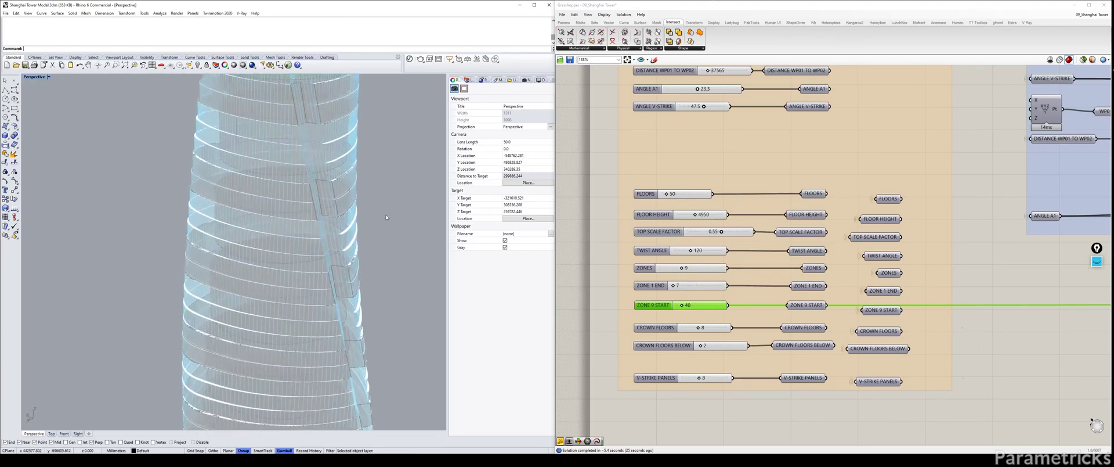
{"action": "scroll", "coordinate": [385, 217], "scroll_direction": "down", "scroll_amount": 10}
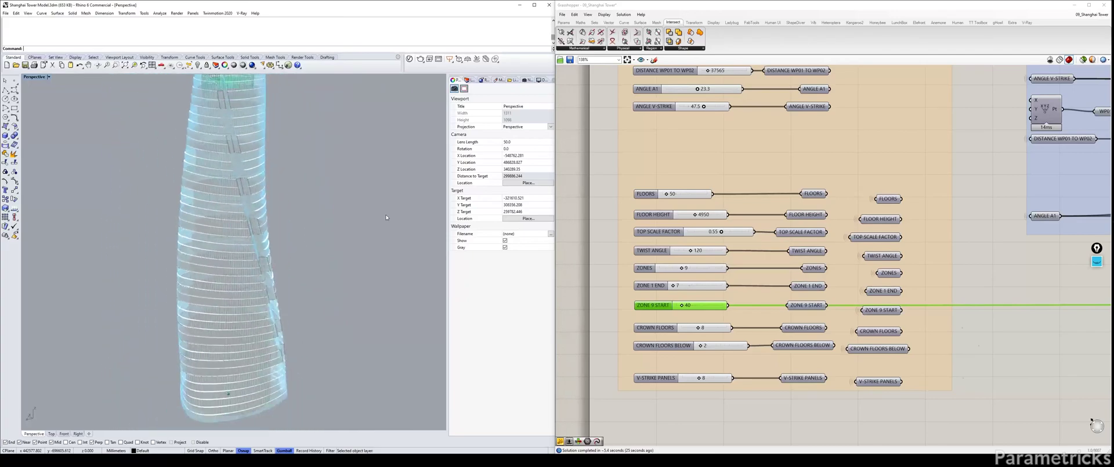
{"action": "scroll", "coordinate": [300, 232], "scroll_direction": "up", "scroll_amount": 5}
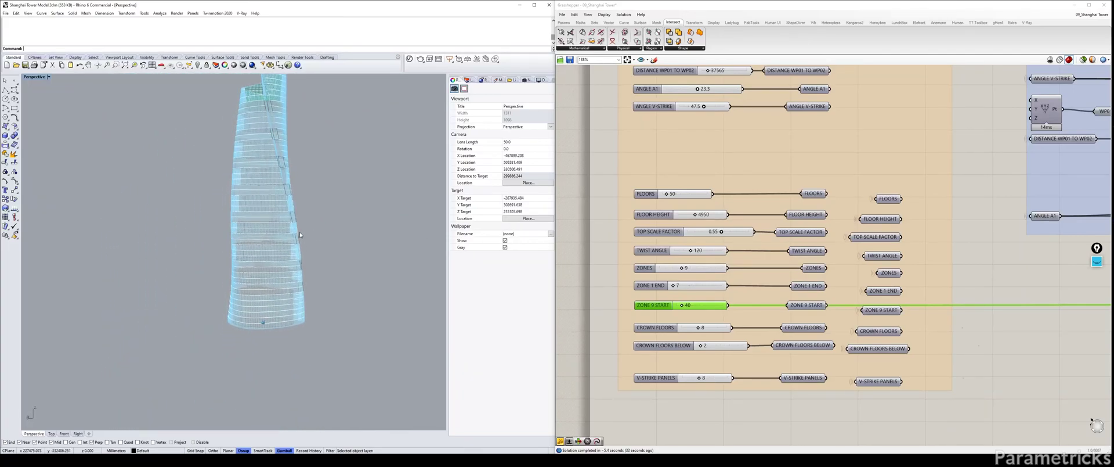
{"action": "right_click_drag", "start_coordinate": [302, 234], "coordinate": [304, 231]}
{"action": "double_click", "coordinate": [667, 269]}
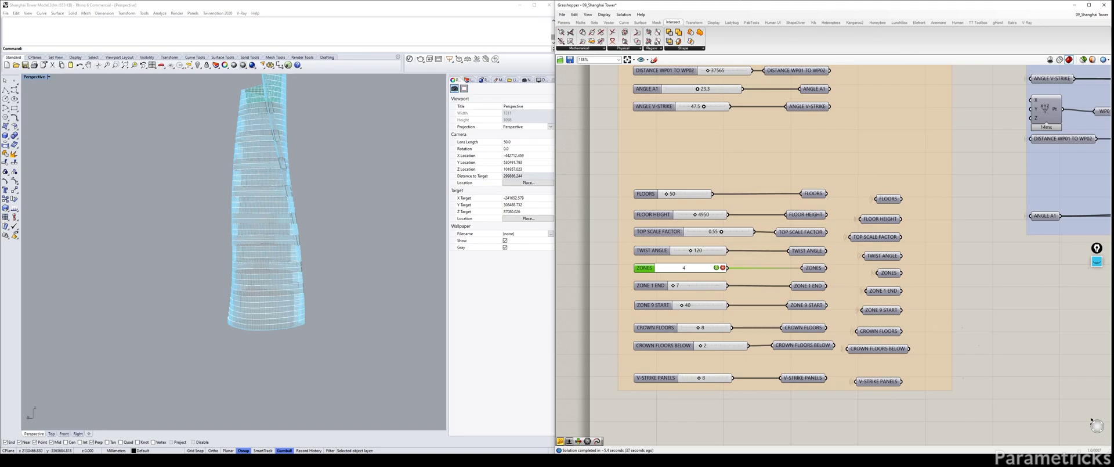
{"action": "key", "text": "Return"}
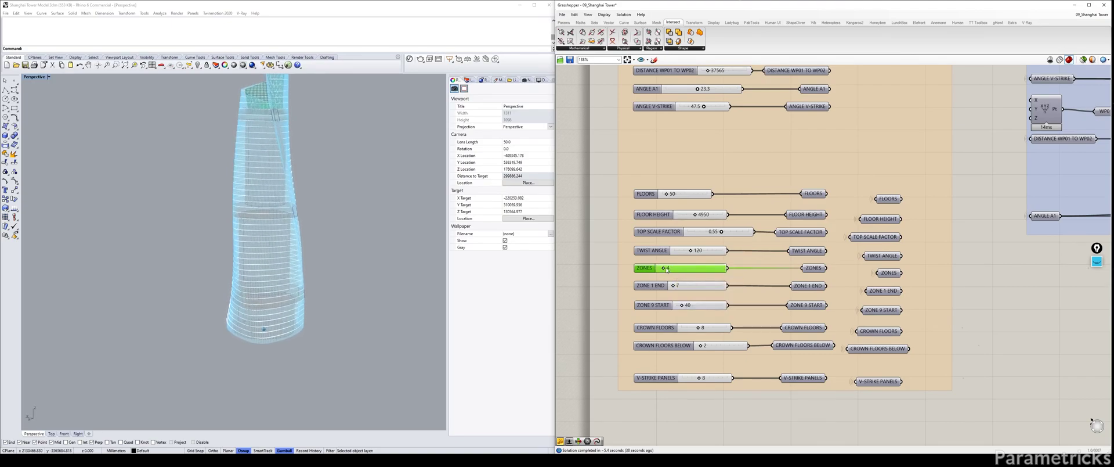
Set the Crown Floors slider to 6, keeping the Zone 1 End and Zone 9 Start values.
{"action": "left_click", "coordinate": [701, 288]}
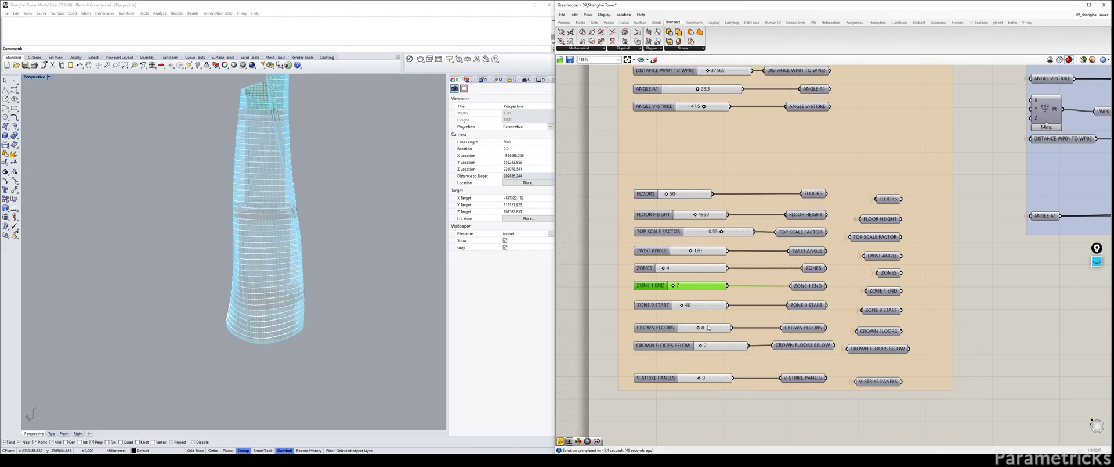
{"action": "left_click", "coordinate": [701, 307]}
{"action": "left_click", "coordinate": [689, 287]}
{"action": "left_click", "coordinate": [723, 329]}
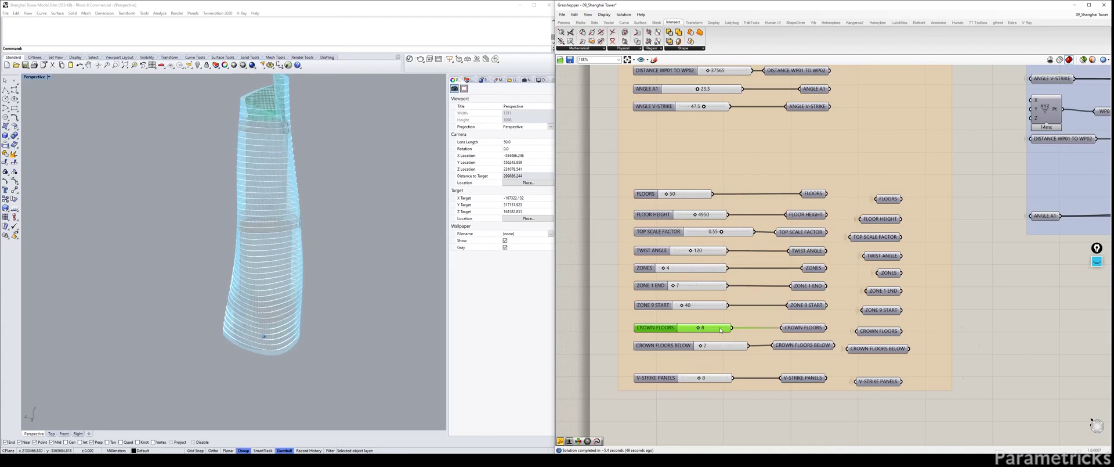
{"action": "double_click", "coordinate": [722, 329]}
{"action": "type", "text": "6"}
{"action": "key", "text": "Return"}
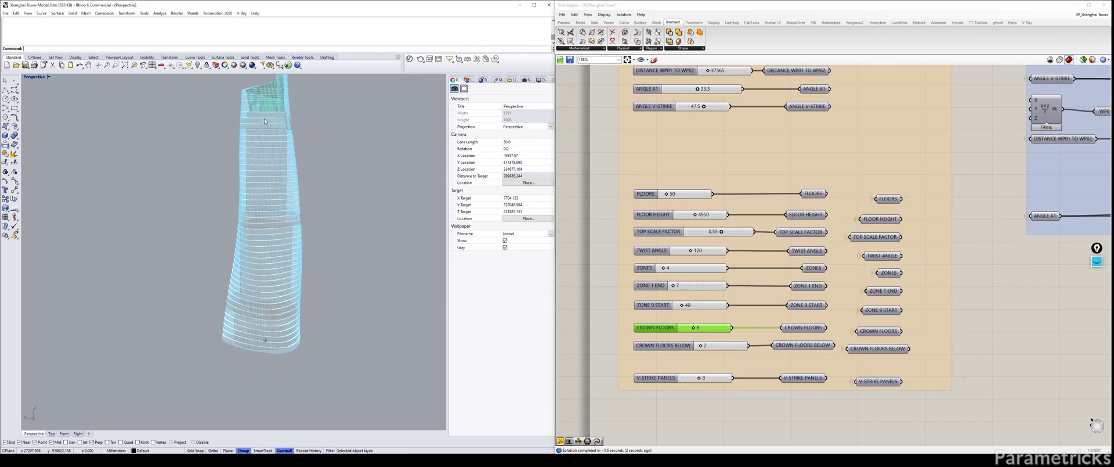
Examine the crown and upper zone of the tower against the Floors, Zone 9 Start and Crown Floors sliders.
{"action": "scroll", "coordinate": [264, 121], "scroll_direction": "up", "scroll_amount": 8}
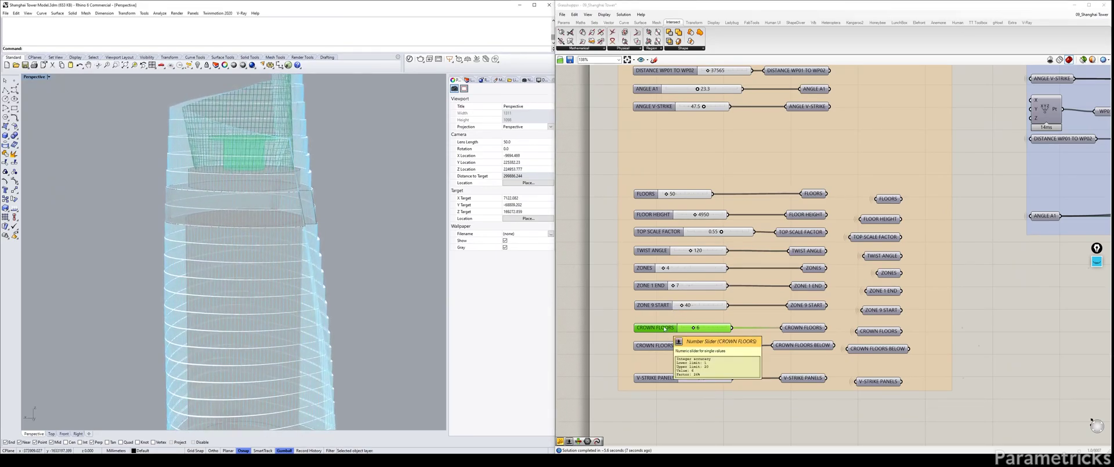
{"action": "left_click", "coordinate": [699, 306]}
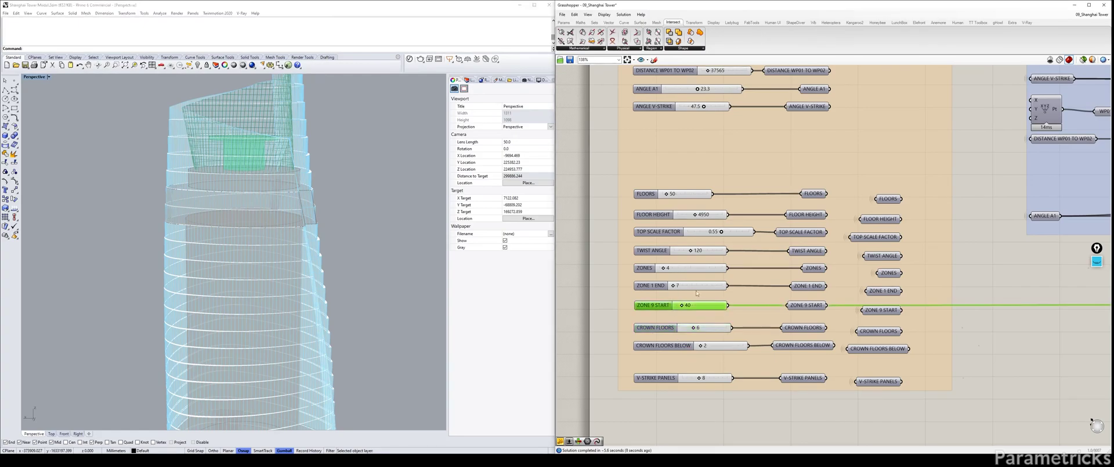
{"action": "left_click", "coordinate": [648, 194], "text": "shift"}
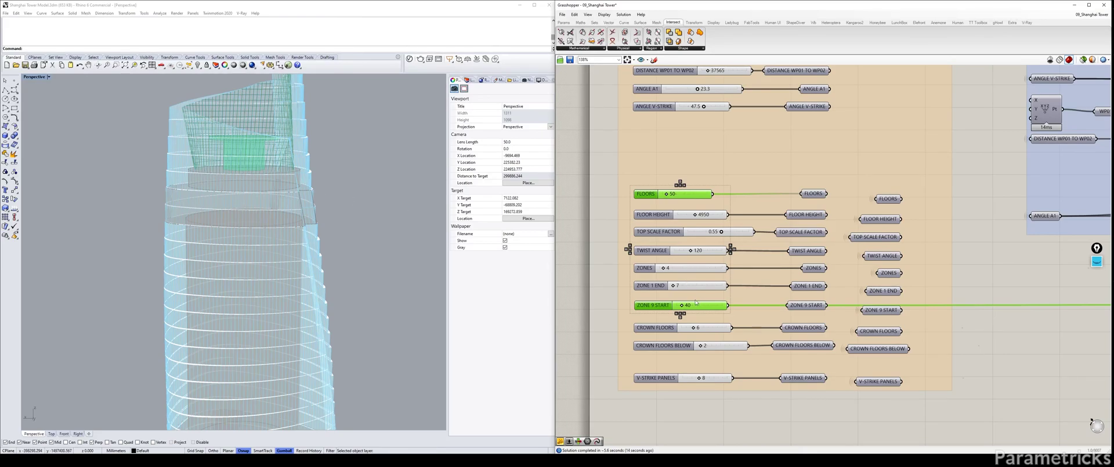
{"action": "left_click", "coordinate": [703, 317]}
{"action": "left_click", "coordinate": [657, 327]}
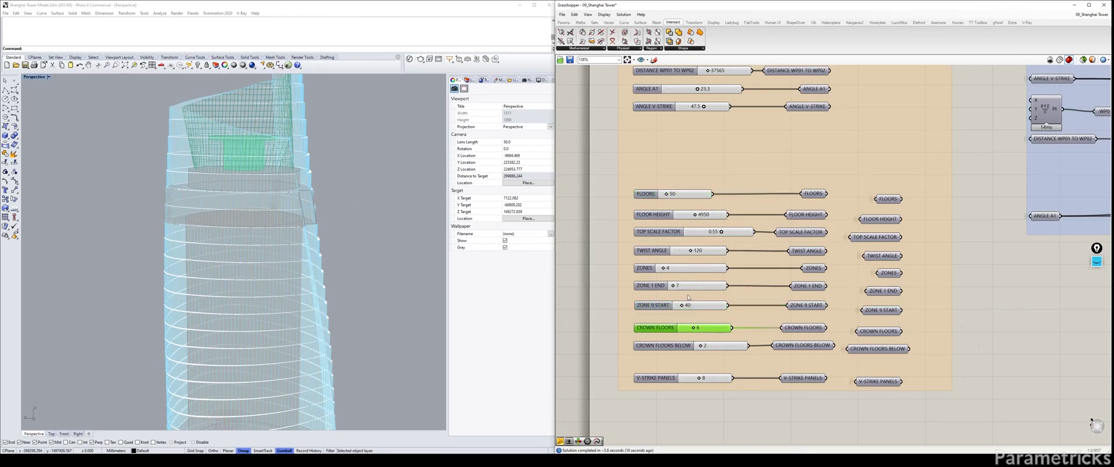
{"action": "scroll", "coordinate": [216, 177], "scroll_direction": "up", "scroll_amount": 4}
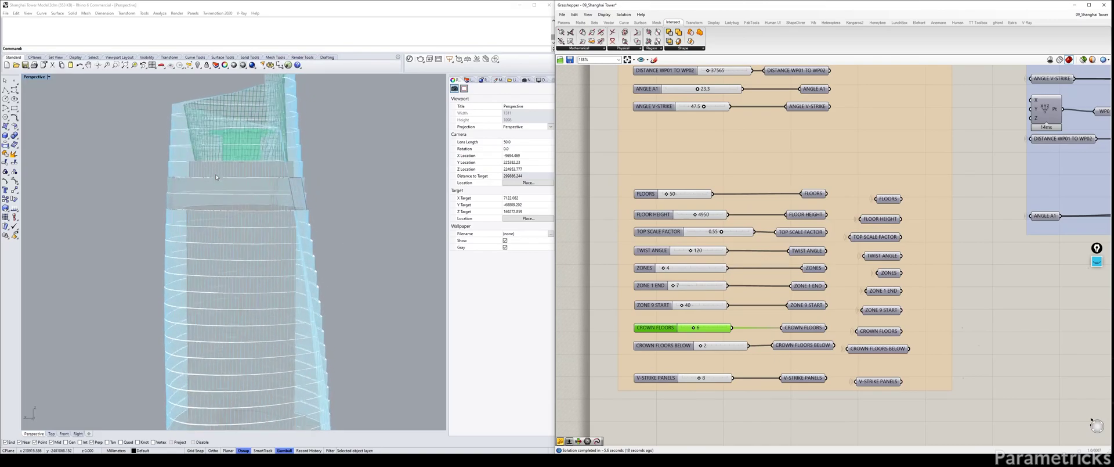
{"action": "right_click_drag", "start_coordinate": [216, 176], "coordinate": [212, 130]}
{"action": "scroll", "coordinate": [213, 196], "scroll_direction": "down", "scroll_amount": 5}
{"action": "scroll", "coordinate": [213, 195], "scroll_direction": "down", "scroll_amount": 3}
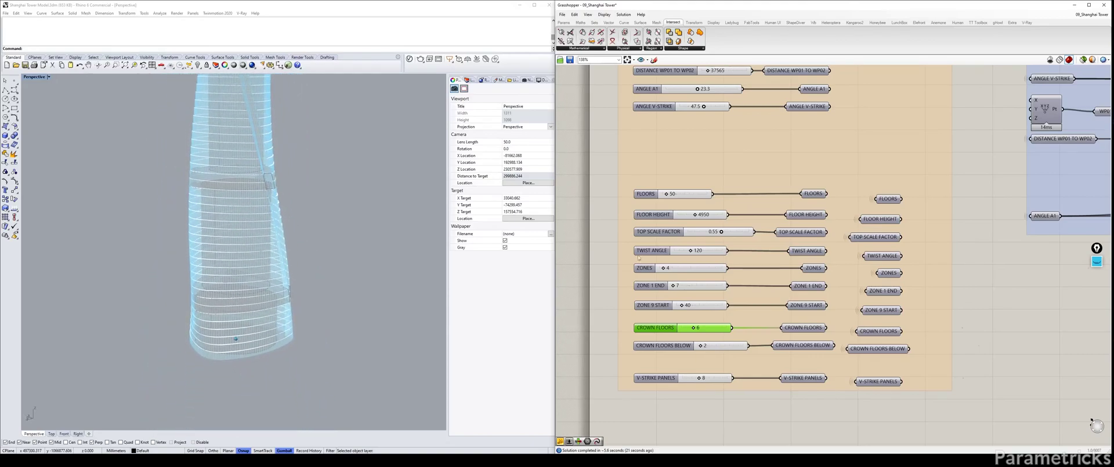
Set the Zone 1 End slider to 3 and view the lowest zone at the tower's base.
{"action": "left_click", "coordinate": [690, 289]}
{"action": "double_click", "coordinate": [689, 288]}
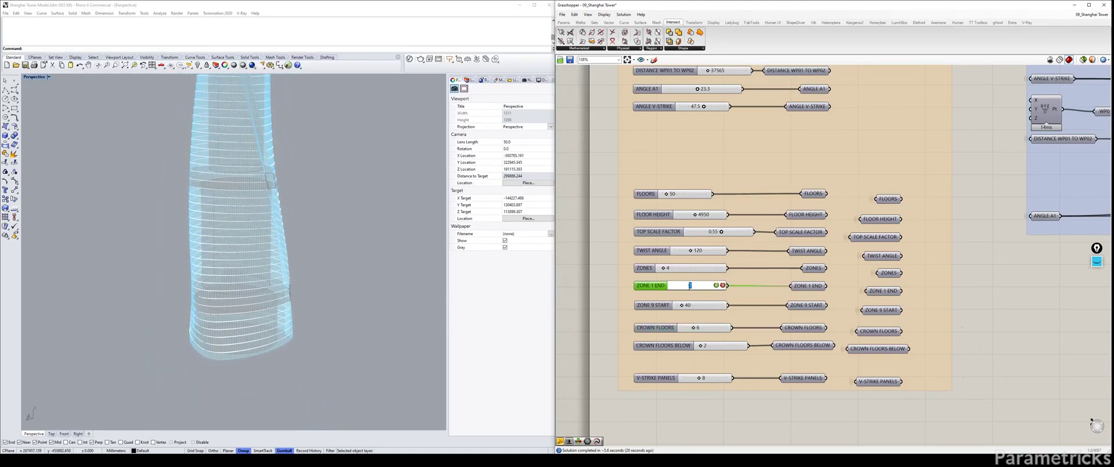
{"action": "type", "text": "3"}
{"action": "key", "text": "Return"}
{"action": "right_click_drag", "start_coordinate": [280, 367], "coordinate": [274, 320]}
{"action": "scroll", "coordinate": [276, 325], "scroll_direction": "up", "scroll_amount": 5}
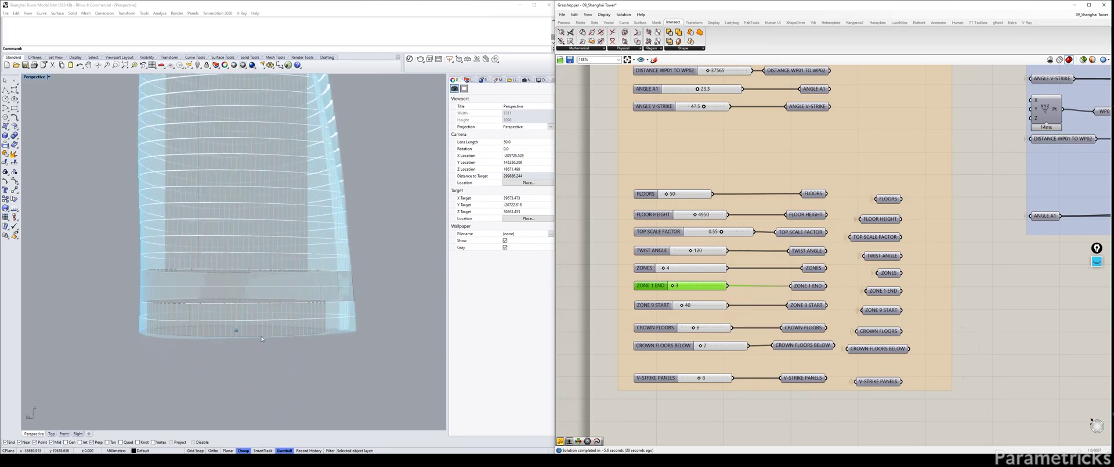
Set the Angle A1 slider to 15, with the V-strike notch of a zone in close view.
{"action": "scroll", "coordinate": [277, 332], "scroll_direction": "down", "scroll_amount": 8}
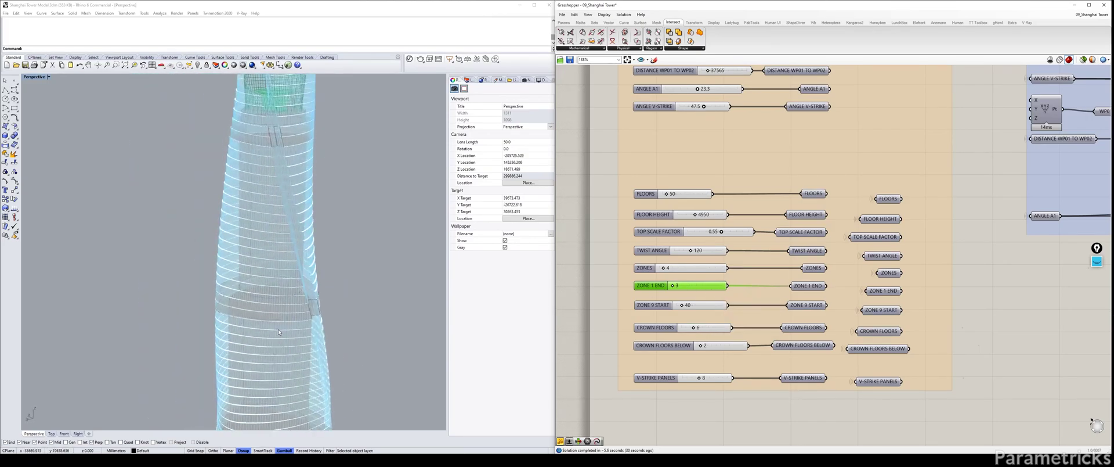
{"action": "right_click_drag", "start_coordinate": [279, 332], "coordinate": [284, 366]}
{"action": "scroll", "coordinate": [285, 348], "scroll_direction": "up", "scroll_amount": 5}
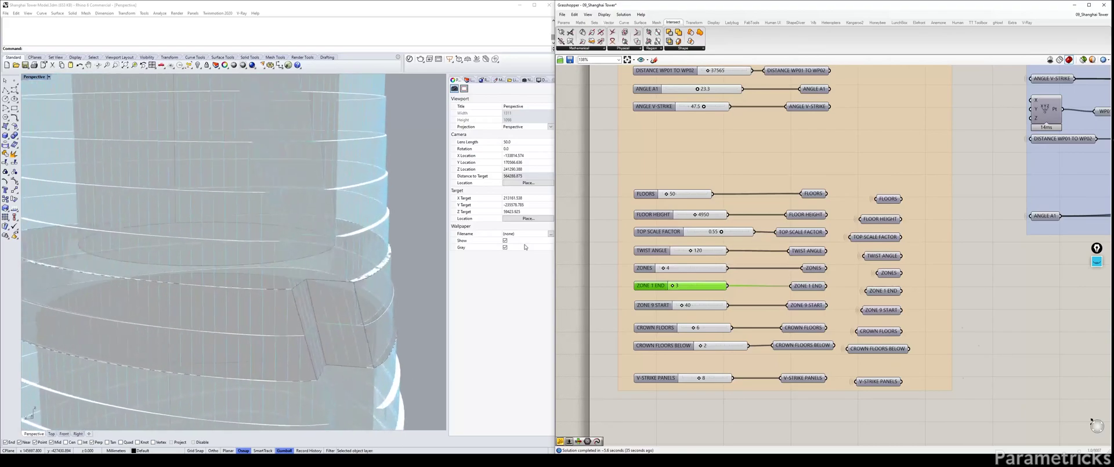
{"action": "right_click_drag", "start_coordinate": [695, 227], "coordinate": [679, 273]}
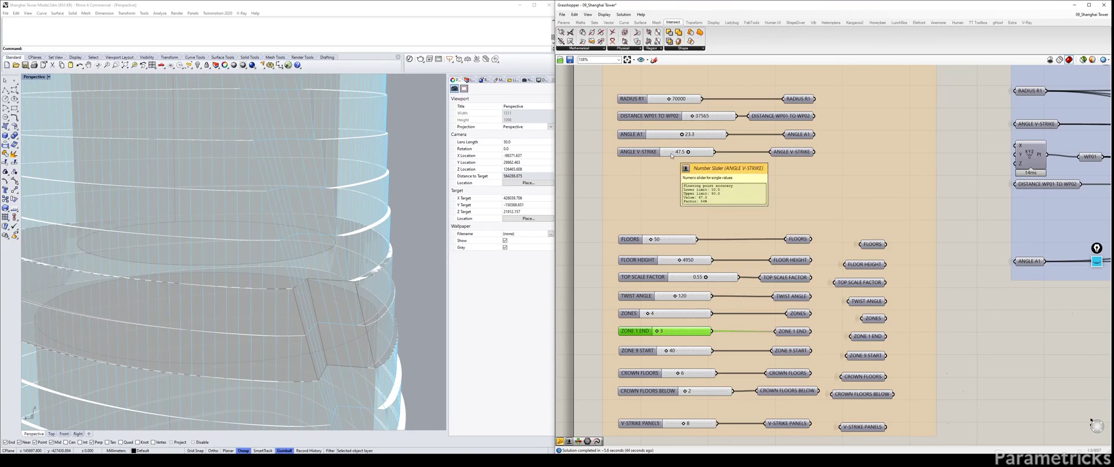
{"action": "left_click", "coordinate": [666, 140]}
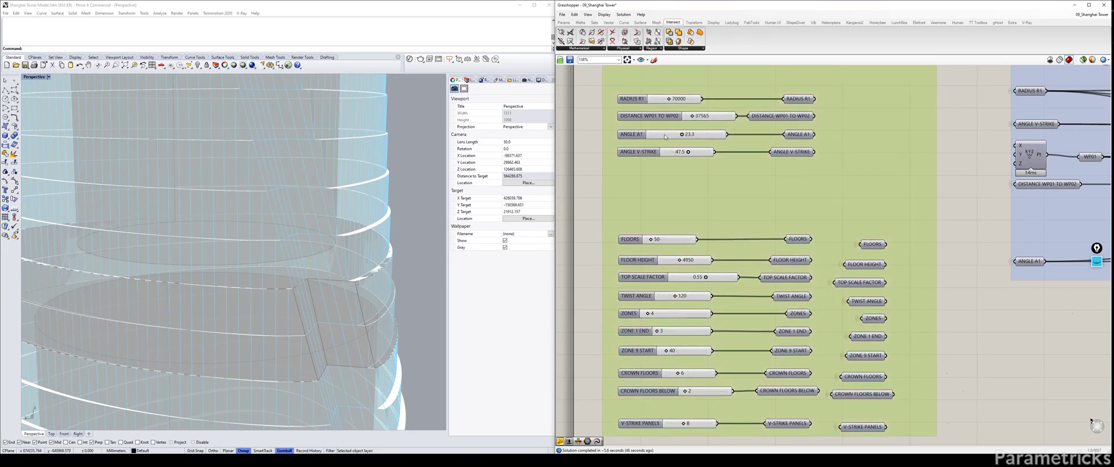
{"action": "left_click", "coordinate": [674, 136]}
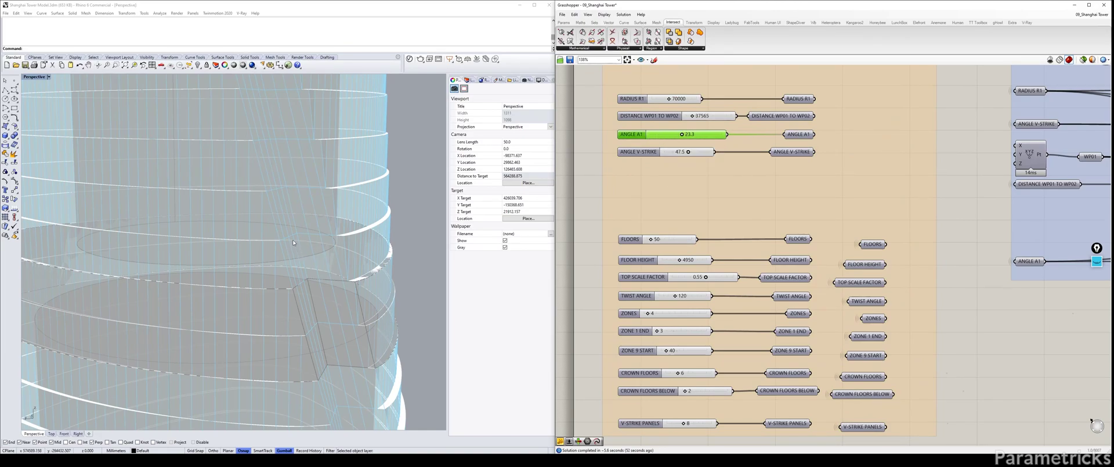
{"action": "double_click", "coordinate": [664, 133]}
{"action": "type", "text": "15"}
{"action": "key", "text": "Return"}
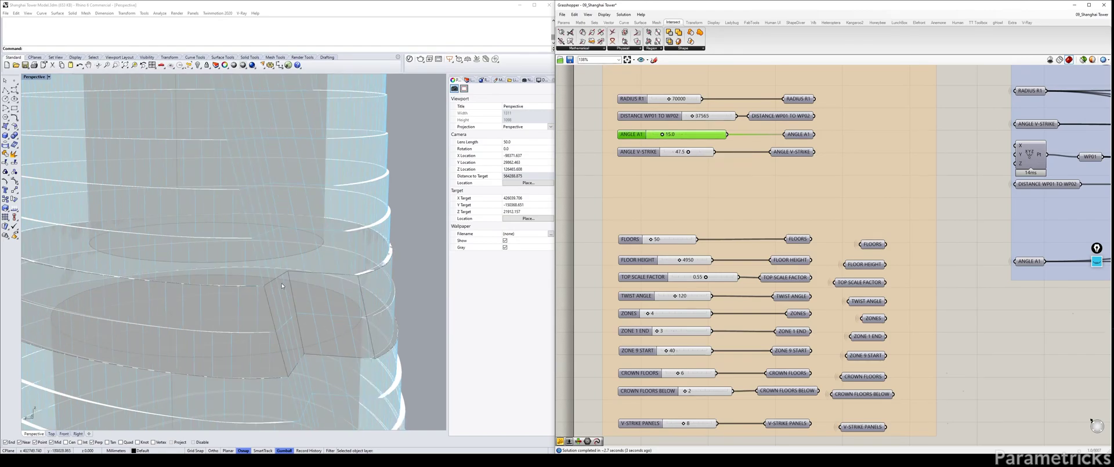
View the whole tower from above and set the Angle A1 slider to 10.
{"action": "scroll", "coordinate": [310, 269], "scroll_direction": "down", "scroll_amount": 7}
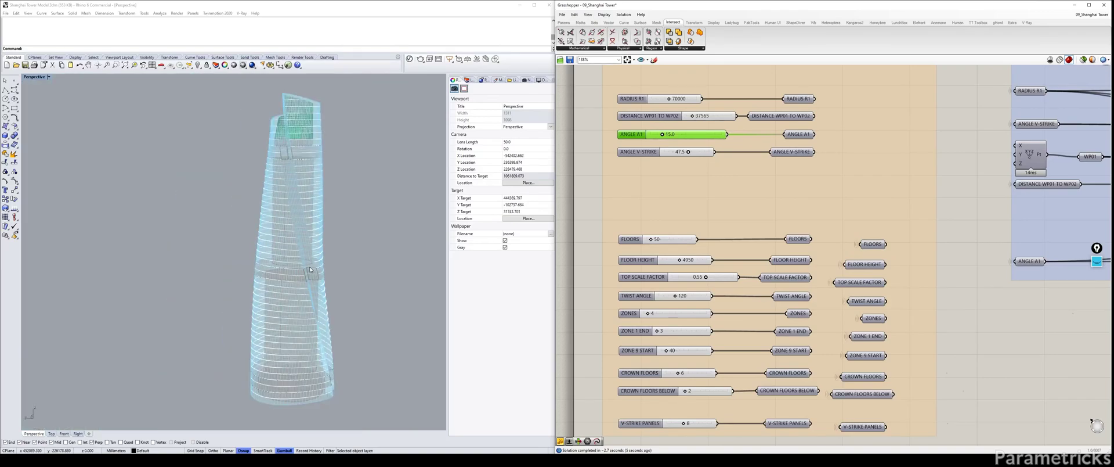
{"action": "scroll", "coordinate": [310, 270], "scroll_direction": "up", "scroll_amount": 3}
{"action": "right_click_drag", "start_coordinate": [310, 269], "coordinate": [305, 260]}
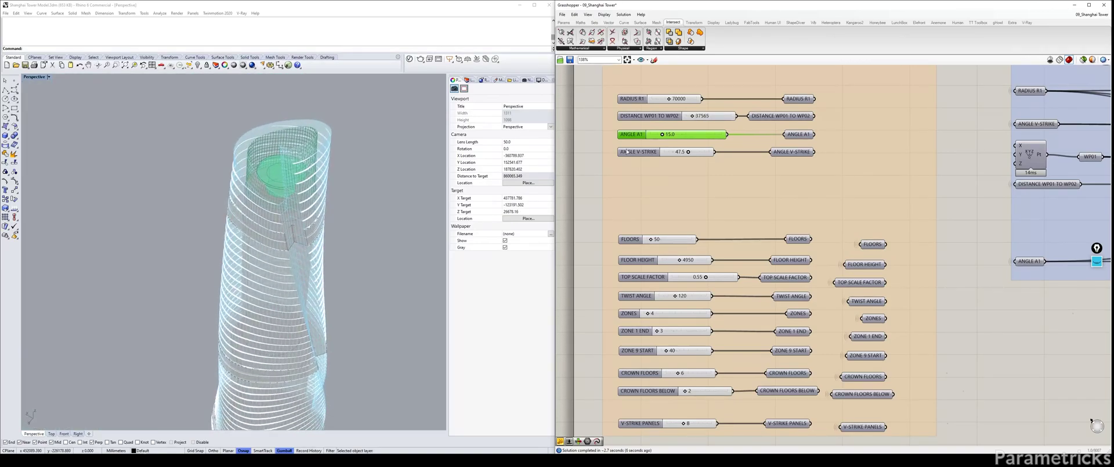
{"action": "double_click", "coordinate": [689, 136]}
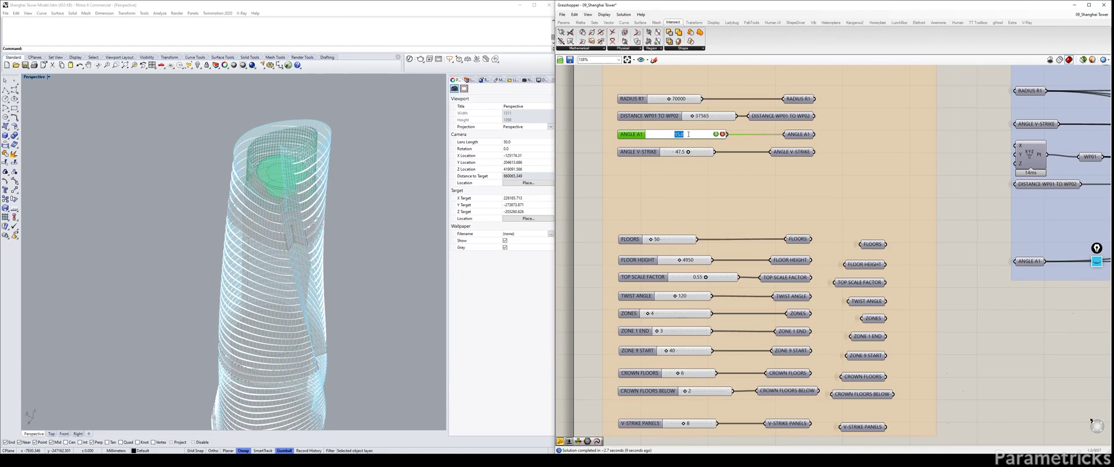
{"action": "type", "text": "8"}
{"action": "key", "text": "Return"}
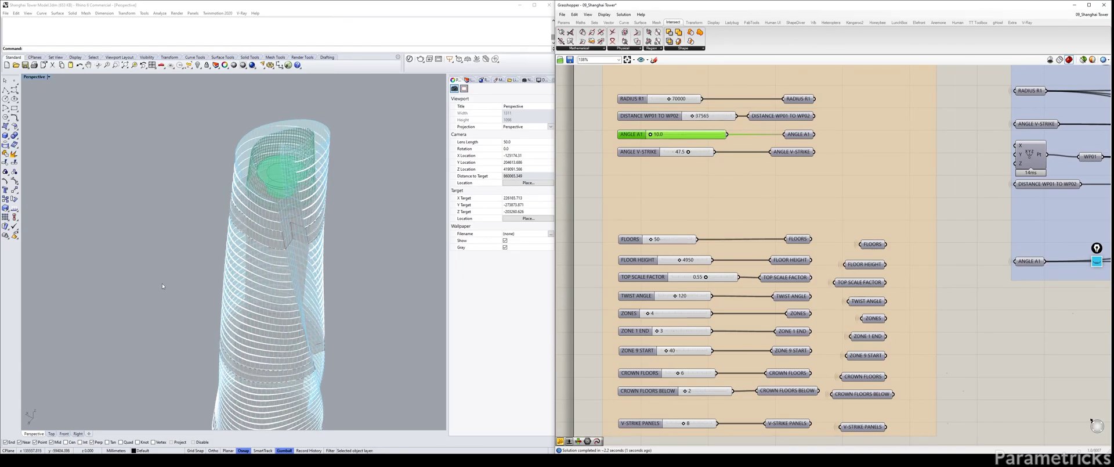
Examine how the V-strike notch runs along the tower down to its base.
{"action": "right_click_drag", "start_coordinate": [322, 297], "coordinate": [324, 296]}
{"action": "key", "text": "Down"}
{"action": "key", "text": "Down"}
{"action": "key", "text": "Down"}
{"action": "key", "text": "Down"}
{"action": "key", "text": "Down"}
{"action": "key", "text": "Down"}
{"action": "scroll", "coordinate": [323, 296], "scroll_direction": "up", "scroll_amount": 5}
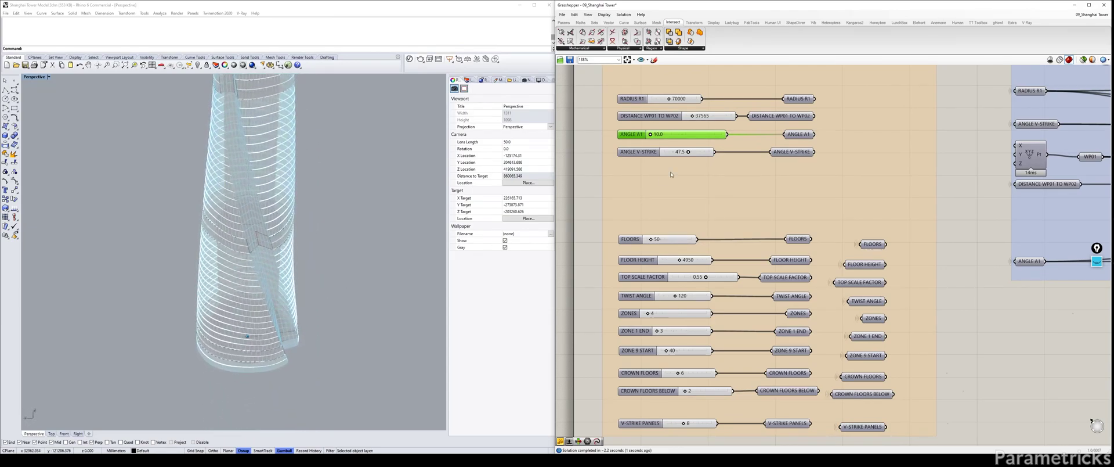
Set the Angle V-Strike slider to 60 and view the notch from the base up to the crown.
{"action": "left_click", "coordinate": [695, 153]}
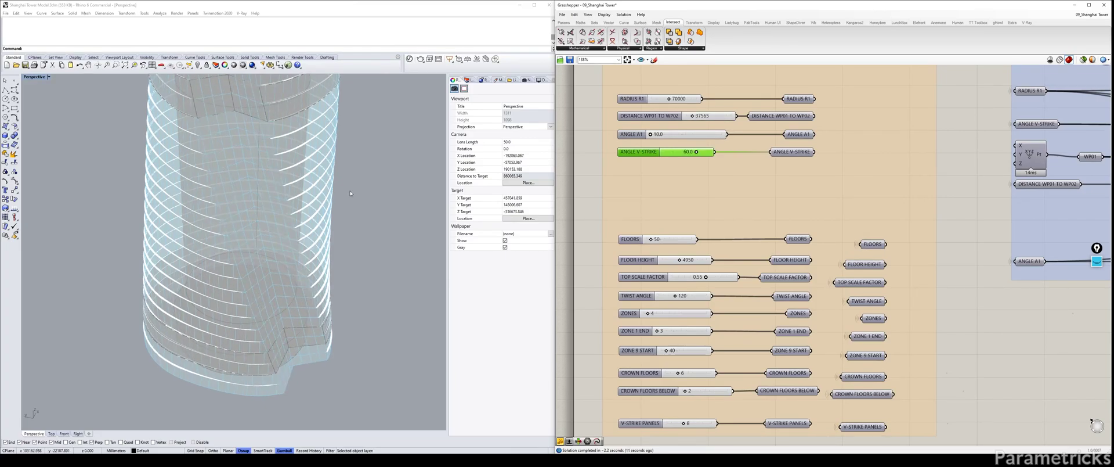
{"action": "right_click_drag", "start_coordinate": [336, 223], "coordinate": [335, 187]}
{"action": "scroll", "coordinate": [326, 191], "scroll_direction": "down", "scroll_amount": 5}
{"action": "key", "text": "Up"}
{"action": "key", "text": "Up"}
{"action": "key", "text": "Up"}
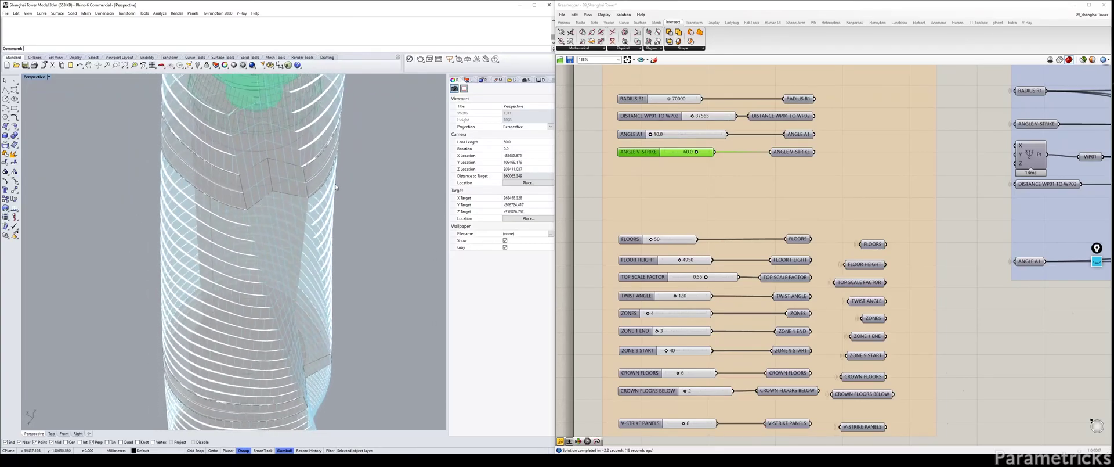
Examine the V-strike notch across the tower's zones from above and from the side.
{"action": "key", "text": "Down"}
{"action": "key", "text": "Down"}
{"action": "key", "text": "Down"}
{"action": "key", "text": "Down"}
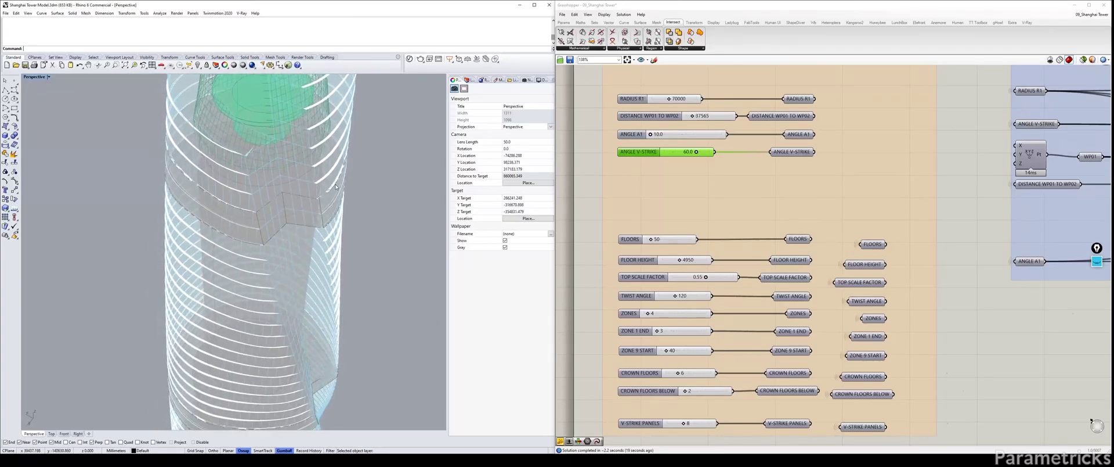
{"action": "key", "text": "Down"}
{"action": "key", "text": "Down"}
{"action": "key", "text": "Down"}
{"action": "key", "text": "Down"}
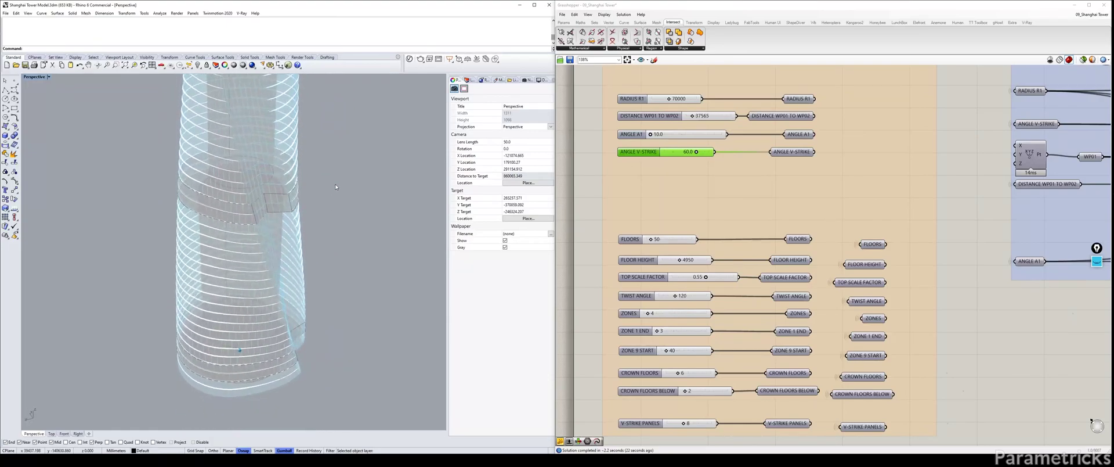
{"action": "key", "text": "Down"}
{"action": "key", "text": "Down"}
{"action": "key", "text": "Down"}
{"action": "key", "text": "Down"}
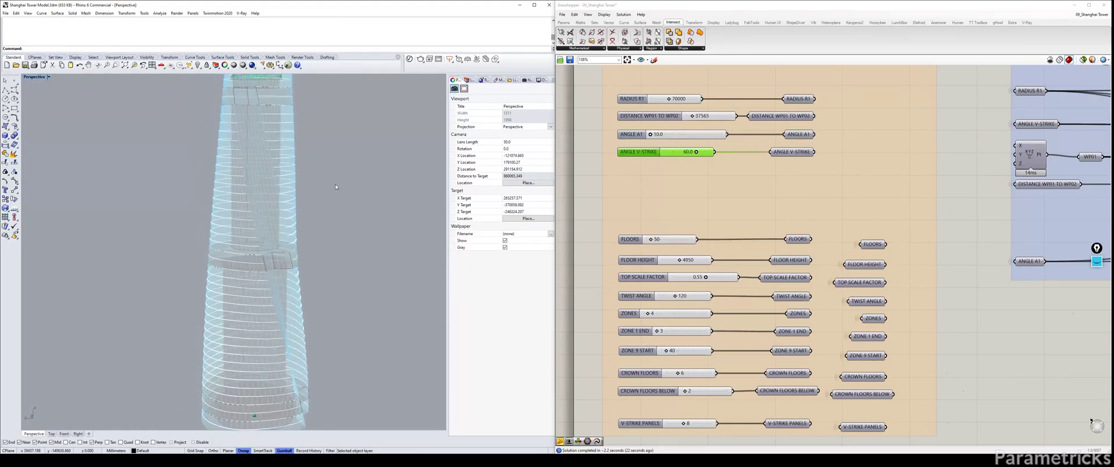
{"action": "key", "text": "Up"}
{"action": "key", "text": "Up"}
{"action": "key", "text": "Up"}
{"action": "key", "text": "Up"}
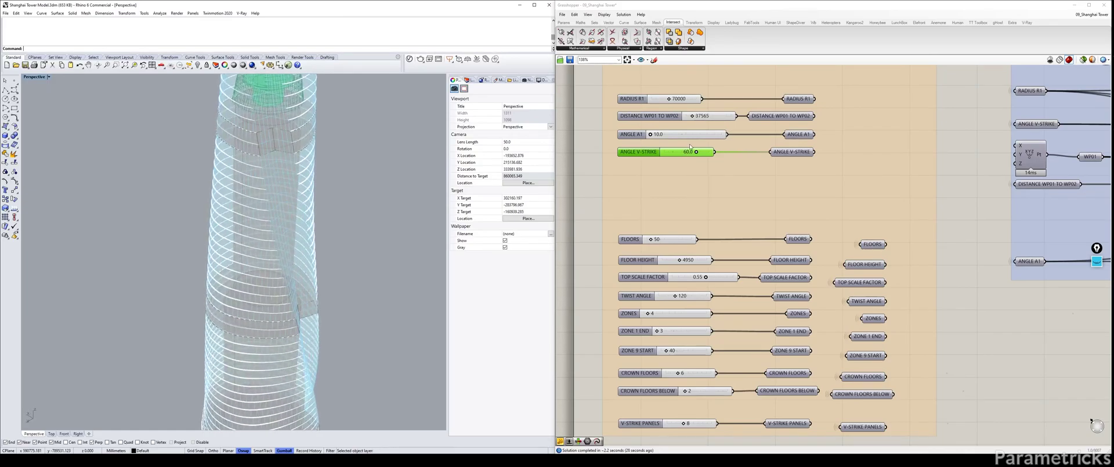
Set the Angle V-Strike slider to 50 and view the notch closely at one zone division.
{"action": "scroll", "coordinate": [983, 159], "scroll_direction": "down", "scroll_amount": 5}
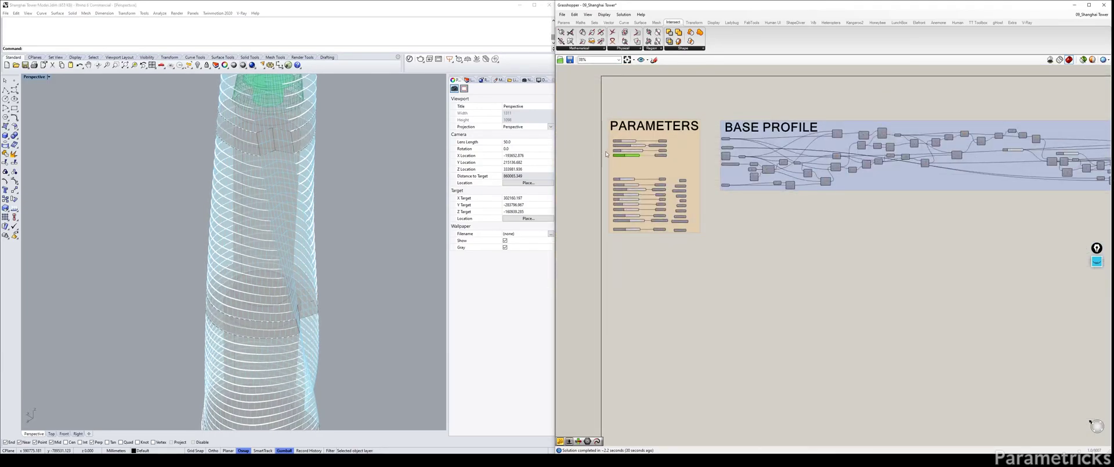
{"action": "scroll", "coordinate": [624, 174], "scroll_direction": "up", "scroll_amount": 6}
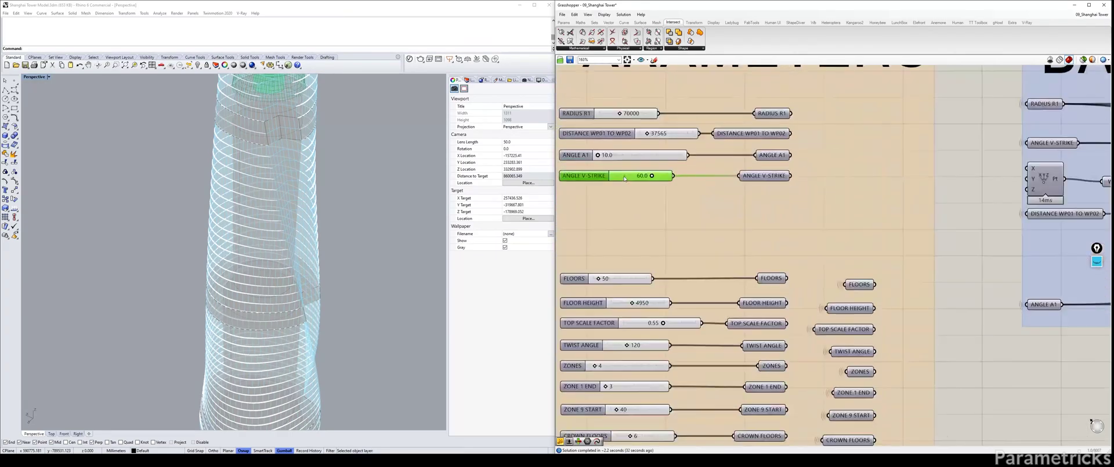
{"action": "double_click", "coordinate": [624, 178]}
{"action": "key", "text": "Return"}
{"action": "right_click_drag", "start_coordinate": [382, 131], "coordinate": [400, 124]}
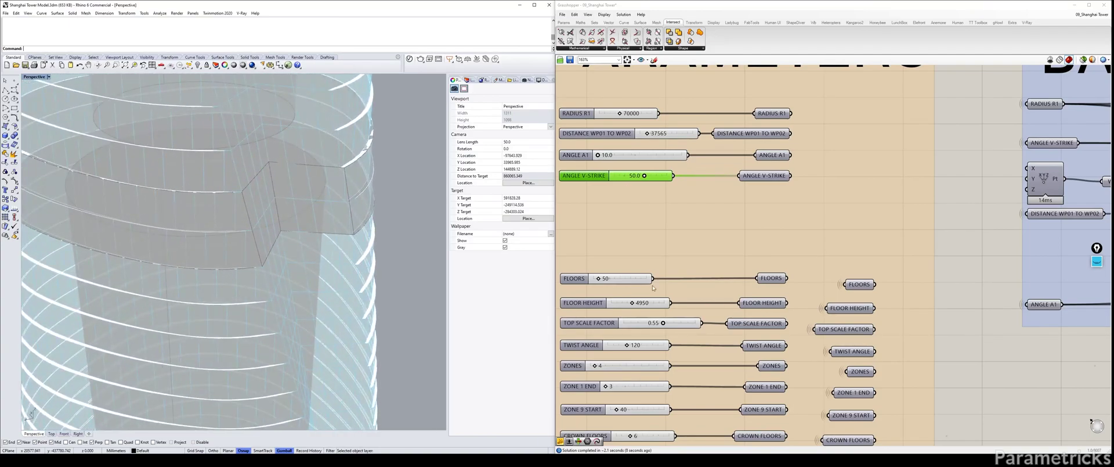
Set the V-Strike Panels slider to 16.
{"action": "right_click_drag", "start_coordinate": [653, 288], "coordinate": [654, 284]}
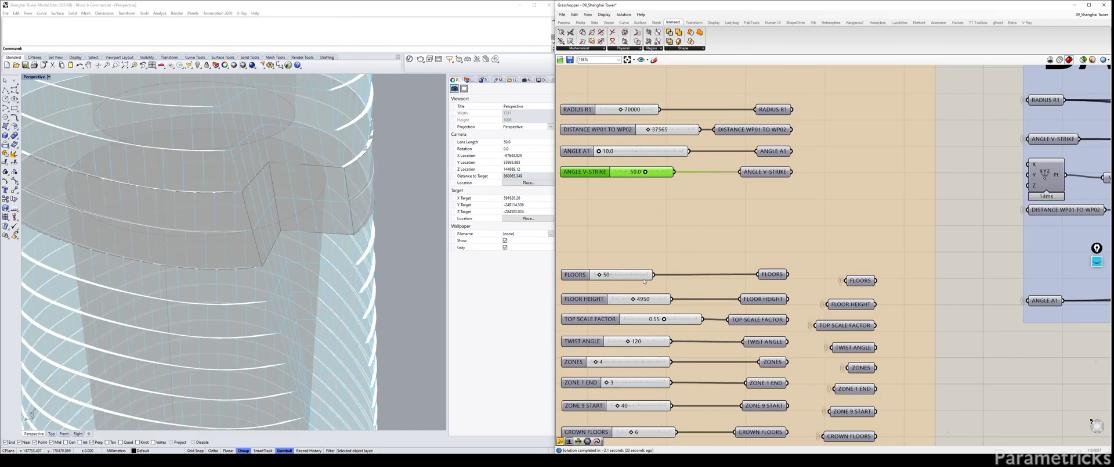
{"action": "right_click_drag", "start_coordinate": [643, 281], "coordinate": [646, 155]}
{"action": "right_click_drag", "start_coordinate": [633, 357], "coordinate": [683, 336]}
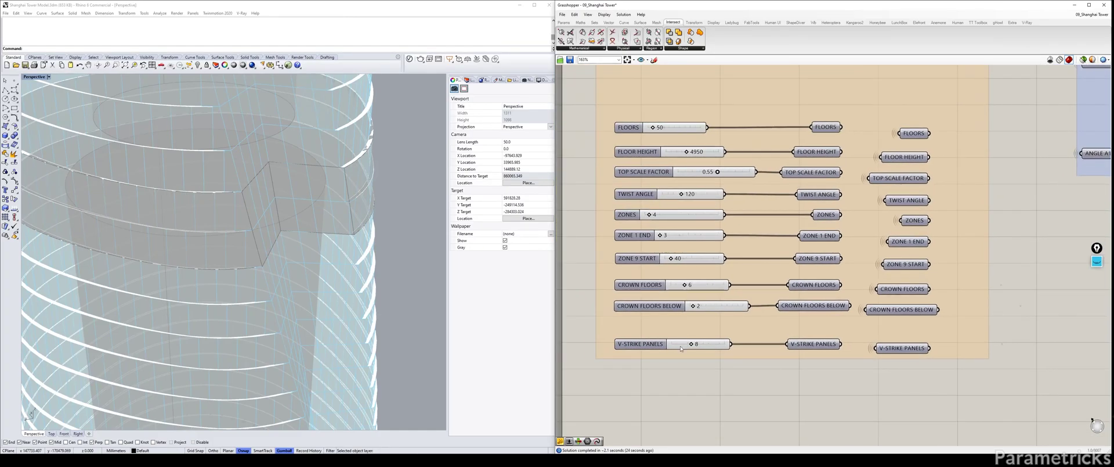
{"action": "double_click", "coordinate": [675, 345]}
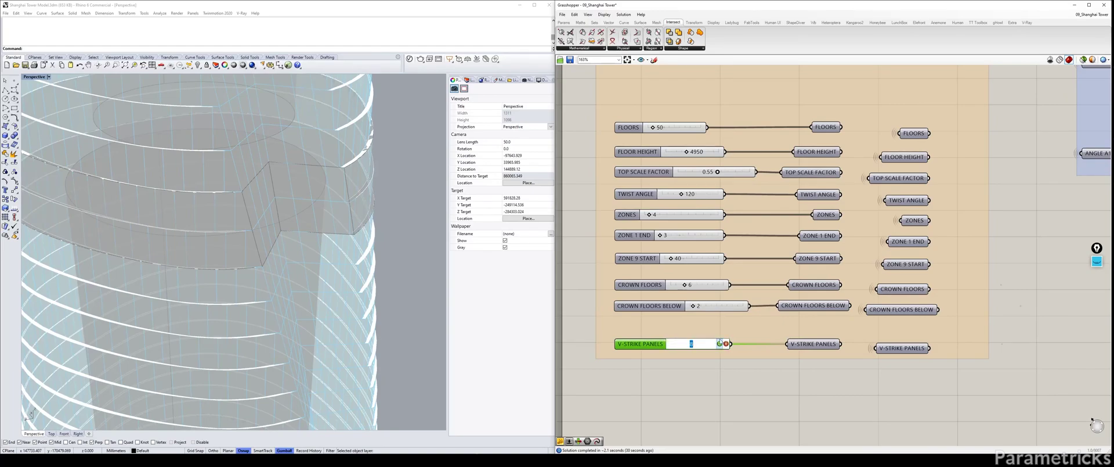
{"action": "type", "text": "16"}
{"action": "key", "text": "Return"}
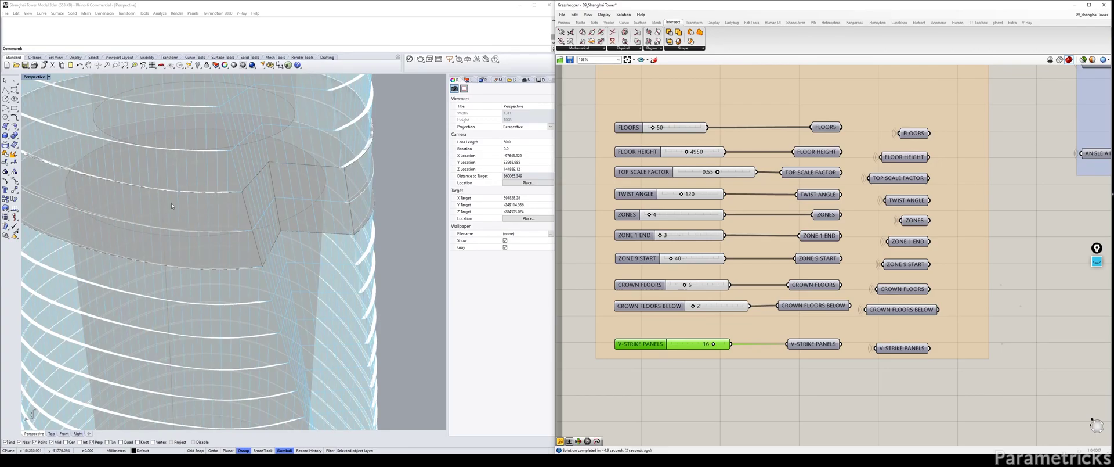
Set the V-Strike Panels slider to 4 and view the panelling and crown structure at the tower's top.
{"action": "double_click", "coordinate": [682, 346]}
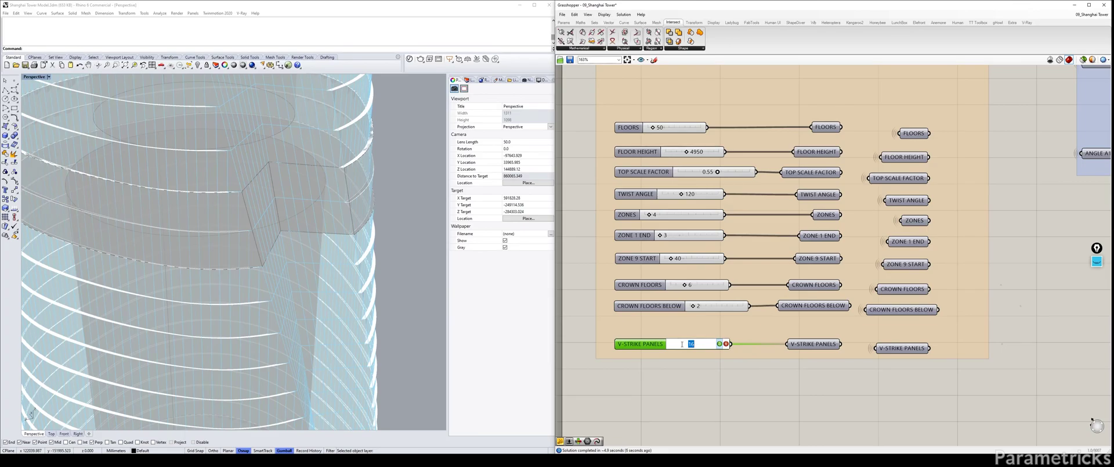
{"action": "type", "text": "4"}
{"action": "key", "text": "Return"}
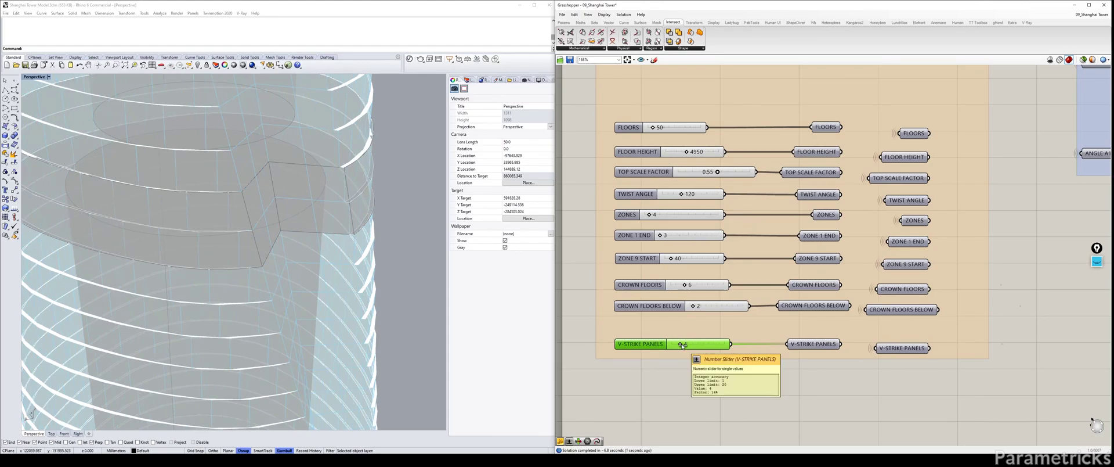
{"action": "scroll", "coordinate": [361, 236], "scroll_direction": "down", "scroll_amount": 5}
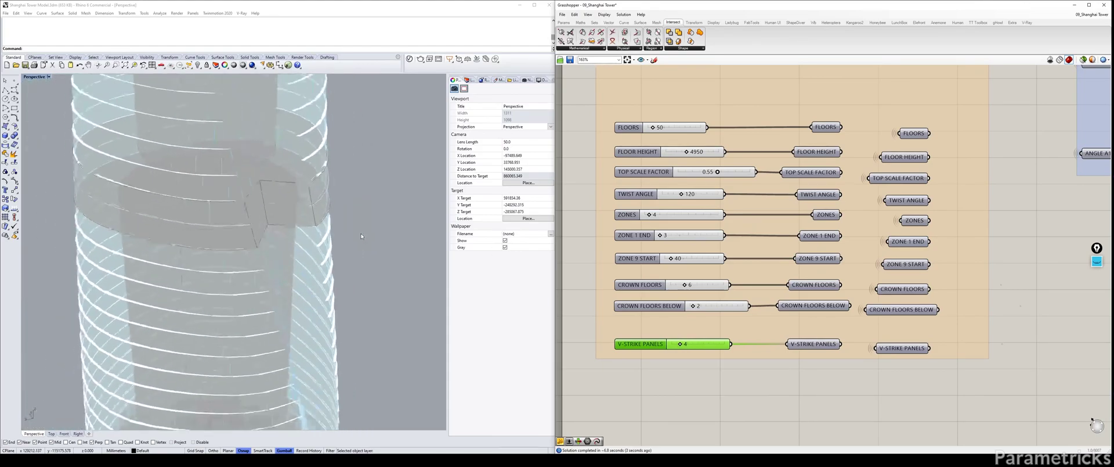
{"action": "scroll", "coordinate": [361, 236], "scroll_direction": "down", "scroll_amount": 8}
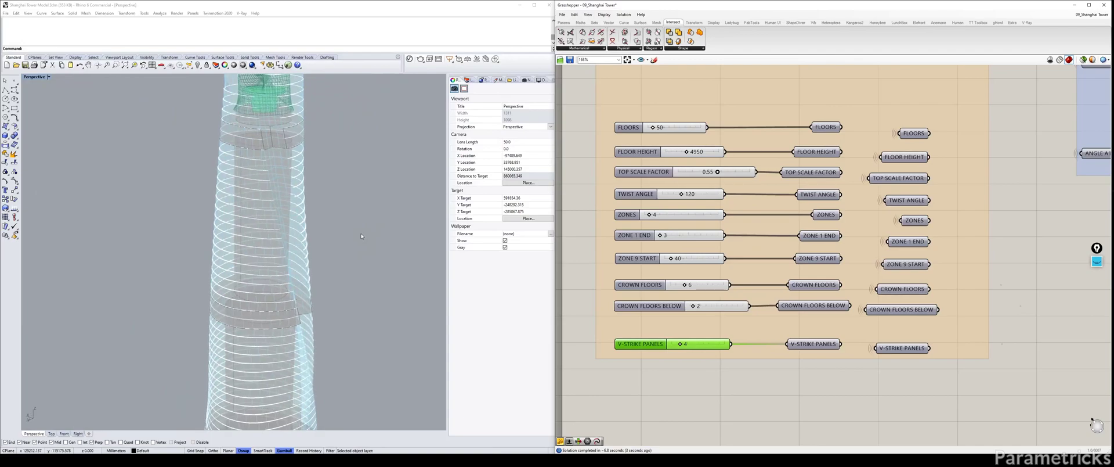
{"action": "right_click_drag", "start_coordinate": [361, 235], "coordinate": [274, 170]}
{"action": "scroll", "coordinate": [274, 169], "scroll_direction": "up", "scroll_amount": 5}
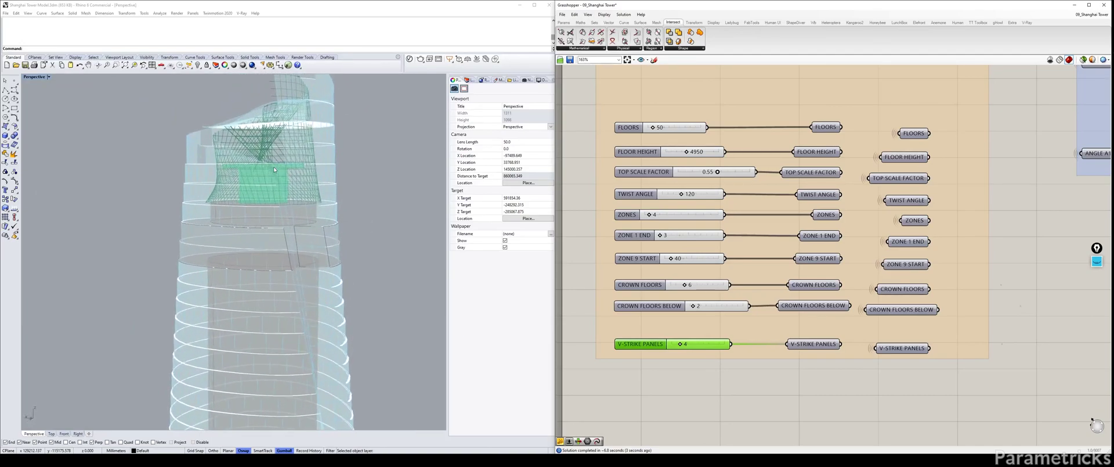
{"action": "scroll", "coordinate": [274, 169], "scroll_direction": "up", "scroll_amount": 5}
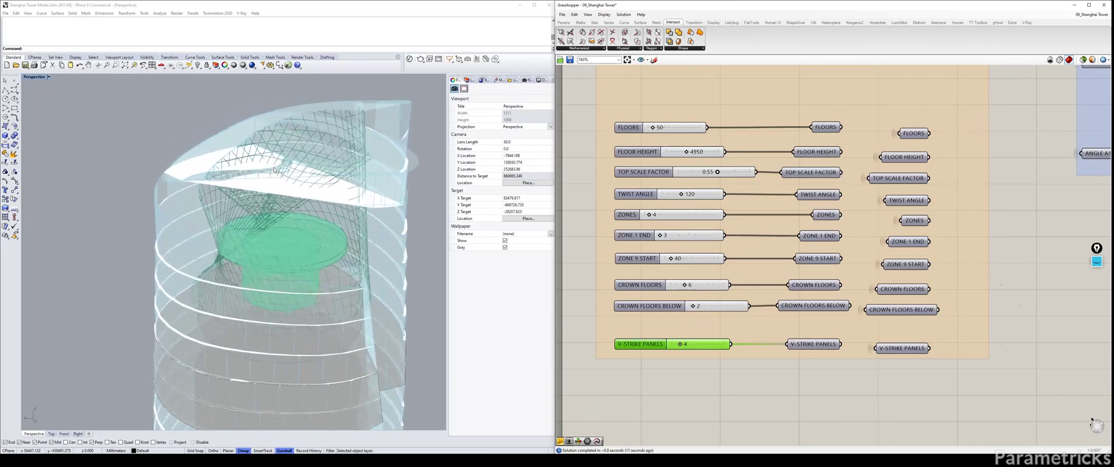
{"action": "right_click_drag", "start_coordinate": [274, 170], "coordinate": [434, 244]}
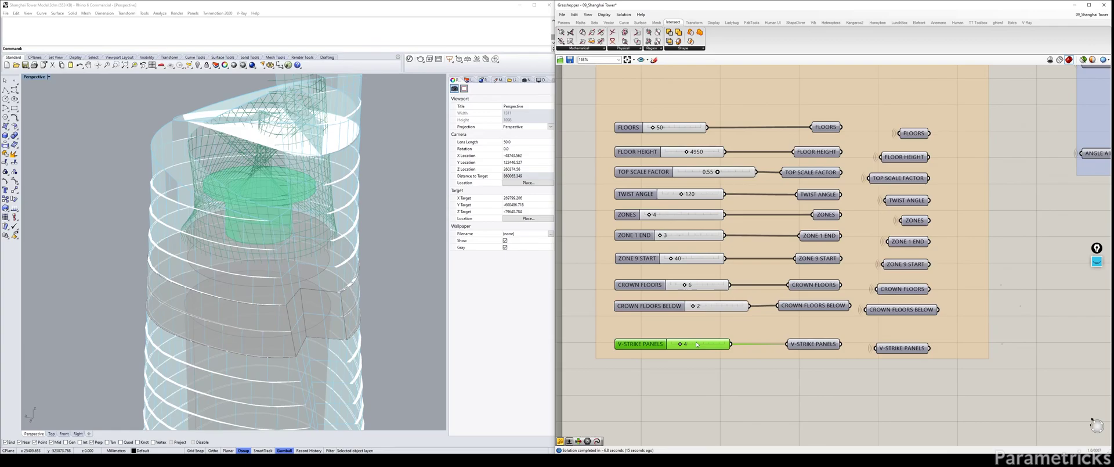
Set the V-Strike Panels slider to 6 and view the crown structure.
{"action": "key", "text": "Return"}
{"action": "right_click", "coordinate": [696, 343]}
{"action": "left_click", "coordinate": [312, 257]}
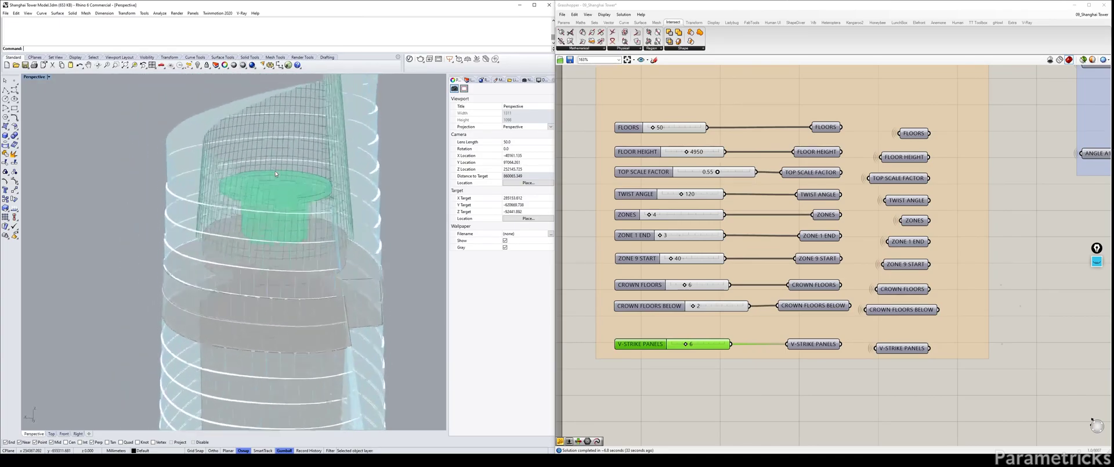
Locate the chain of orange warning and red error components in the long blue group near the definition's end.
{"action": "scroll", "coordinate": [834, 283], "scroll_direction": "down", "scroll_amount": 7}
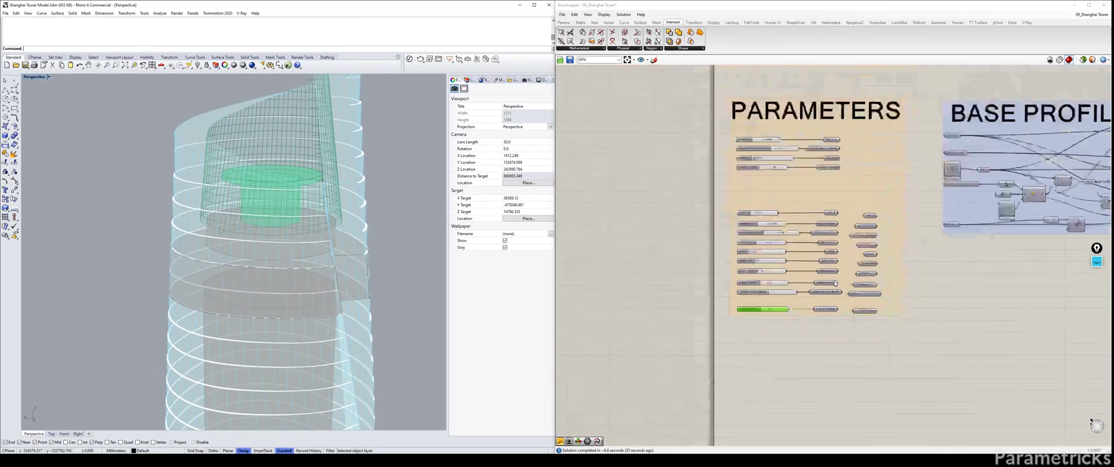
{"action": "right_click_drag", "start_coordinate": [935, 281], "coordinate": [801, 291]}
{"action": "scroll", "coordinate": [723, 282], "scroll_direction": "down", "scroll_amount": 8}
{"action": "right_click_drag", "start_coordinate": [1091, 303], "coordinate": [906, 231]}
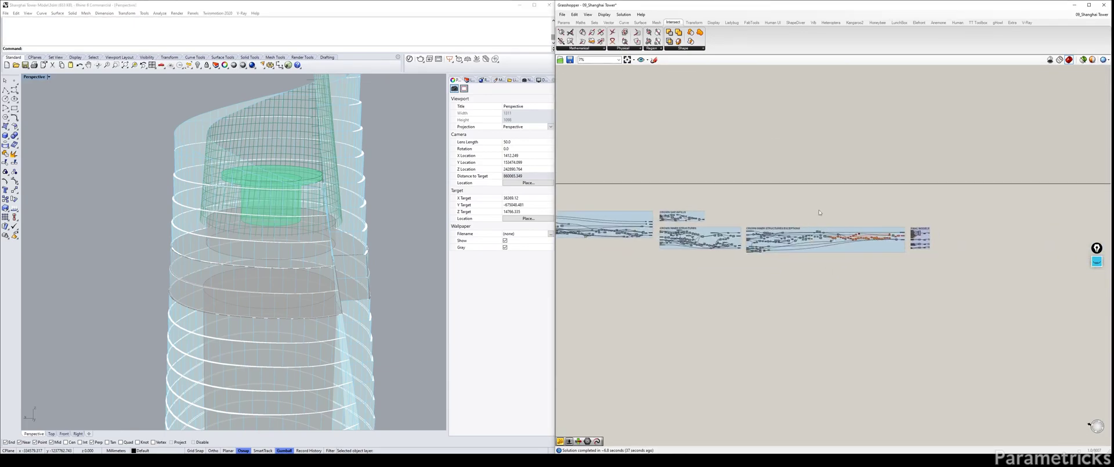
{"action": "scroll", "coordinate": [907, 231], "scroll_direction": "up", "scroll_amount": 5}
{"action": "left_click_drag", "start_coordinate": [700, 149], "coordinate": [1043, 285]}
{"action": "scroll", "coordinate": [807, 200], "scroll_direction": "up", "scroll_amount": 5}
{"action": "left_click", "coordinate": [675, 200]}
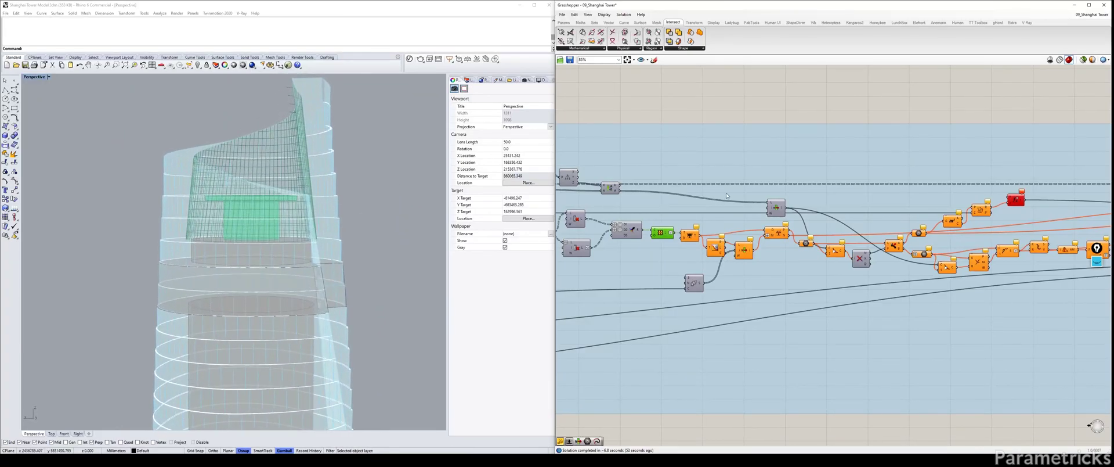
Examine the Horizontal Steel Rods Density, Vertical Steel Rods Density and Length sliders in the crown inner structures groups.
{"action": "right_click_drag", "start_coordinate": [726, 196], "coordinate": [808, 185]}
{"action": "scroll", "coordinate": [807, 184], "scroll_direction": "down", "scroll_amount": 4}
{"action": "right_click_drag", "start_coordinate": [565, 187], "coordinate": [734, 179]}
{"action": "scroll", "coordinate": [734, 177], "scroll_direction": "up", "scroll_amount": 5}
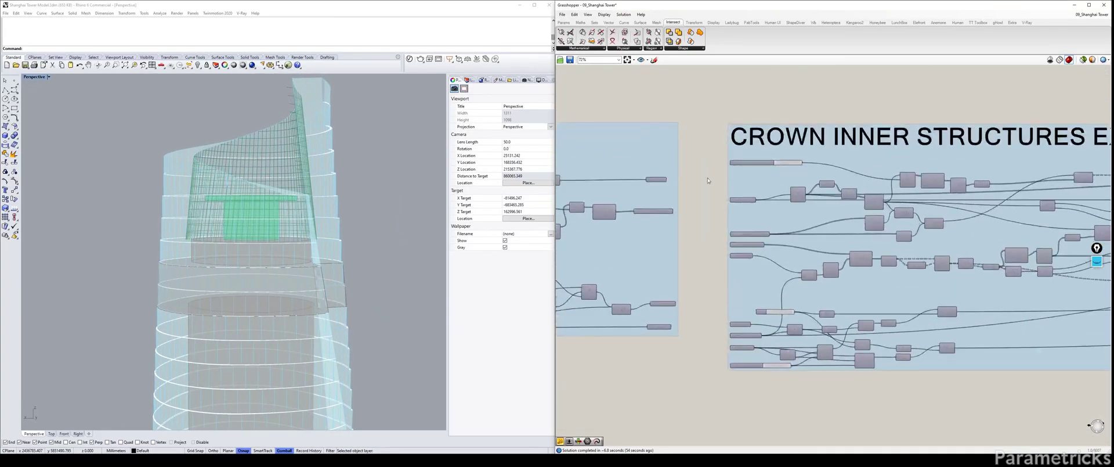
{"action": "left_click", "coordinate": [774, 164]}
{"action": "right_click_drag", "start_coordinate": [780, 285], "coordinate": [660, 207]}
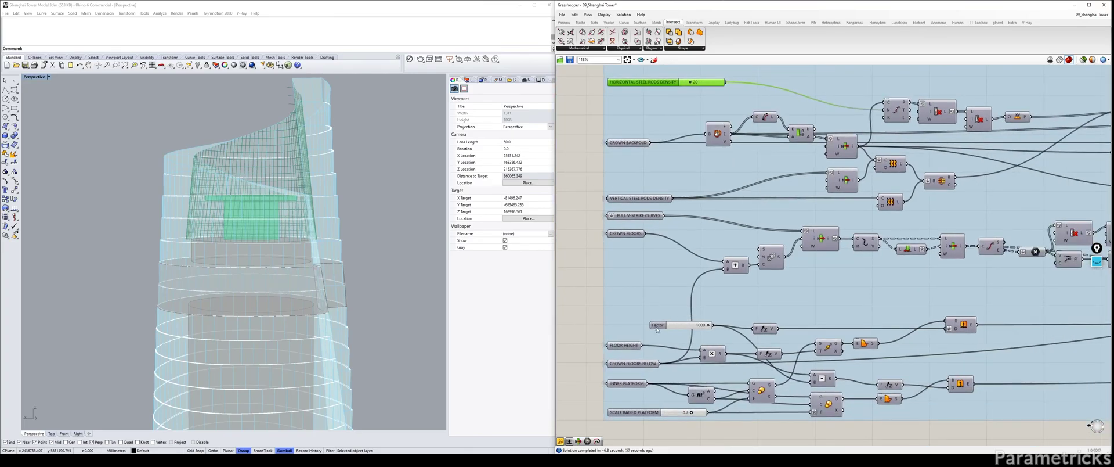
{"action": "scroll", "coordinate": [760, 296], "scroll_direction": "down", "scroll_amount": 4}
{"action": "right_click_drag", "start_coordinate": [746, 281], "coordinate": [881, 281]}
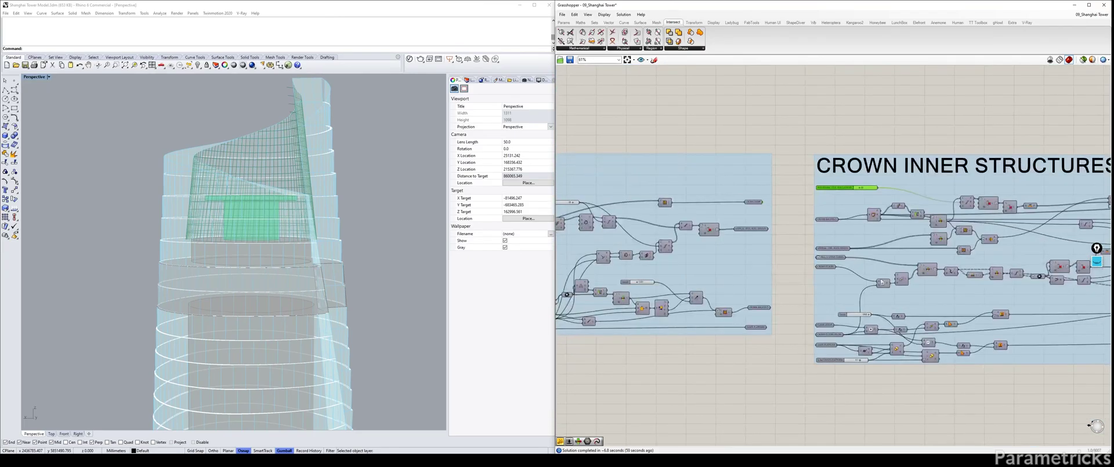
{"action": "right_click_drag", "start_coordinate": [713, 248], "coordinate": [932, 244]}
{"action": "scroll", "coordinate": [848, 227], "scroll_direction": "up", "scroll_amount": 3}
{"action": "scroll", "coordinate": [871, 318], "scroll_direction": "up", "scroll_amount": 3}
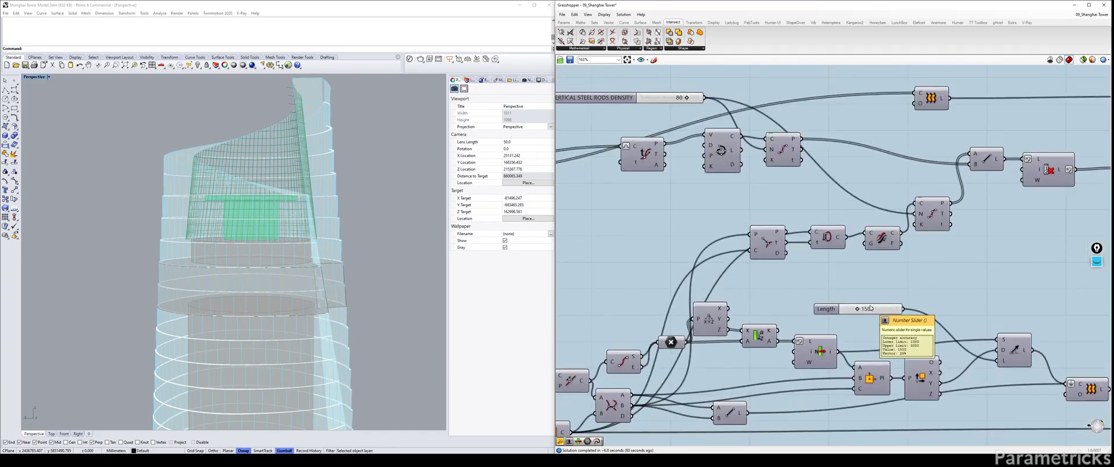
Set the Inner Radius slider in the Crown Inner Structures group to 10000.
{"action": "scroll", "coordinate": [824, 303], "scroll_direction": "down", "scroll_amount": 5}
{"action": "right_click_drag", "start_coordinate": [735, 270], "coordinate": [1048, 259]}
{"action": "right_click_drag", "start_coordinate": [635, 231], "coordinate": [779, 235]}
{"action": "scroll", "coordinate": [779, 226], "scroll_direction": "up", "scroll_amount": 3}
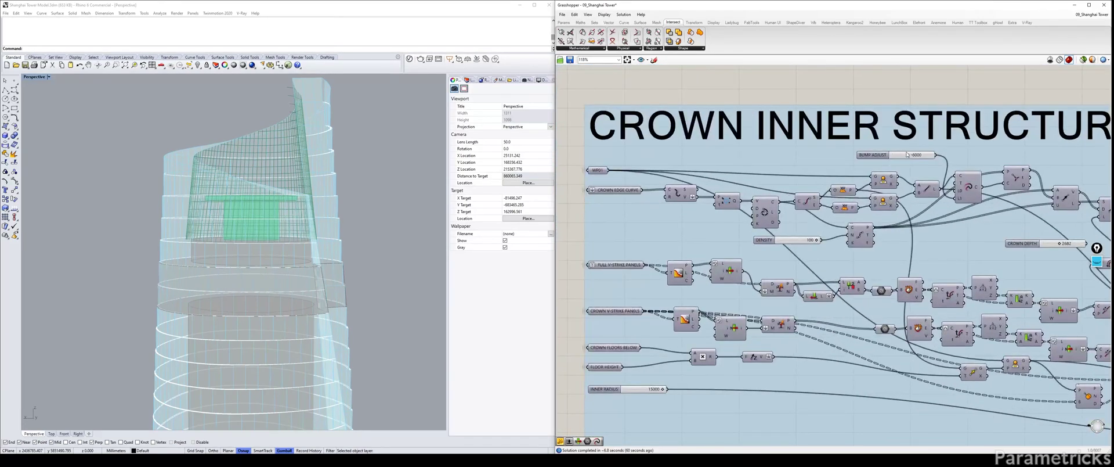
{"action": "left_click", "coordinate": [600, 389]}
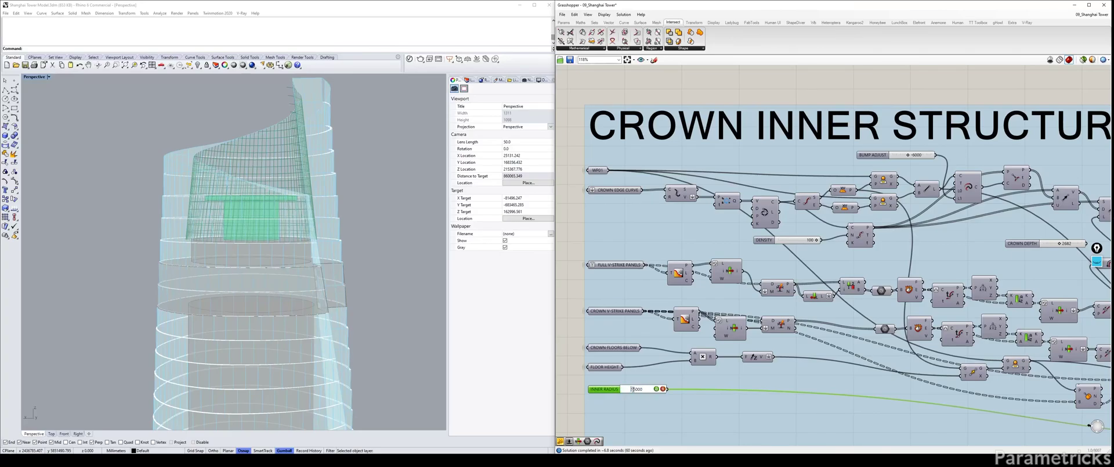
{"action": "left_click_drag", "start_coordinate": [648, 389], "coordinate": [633, 391]}
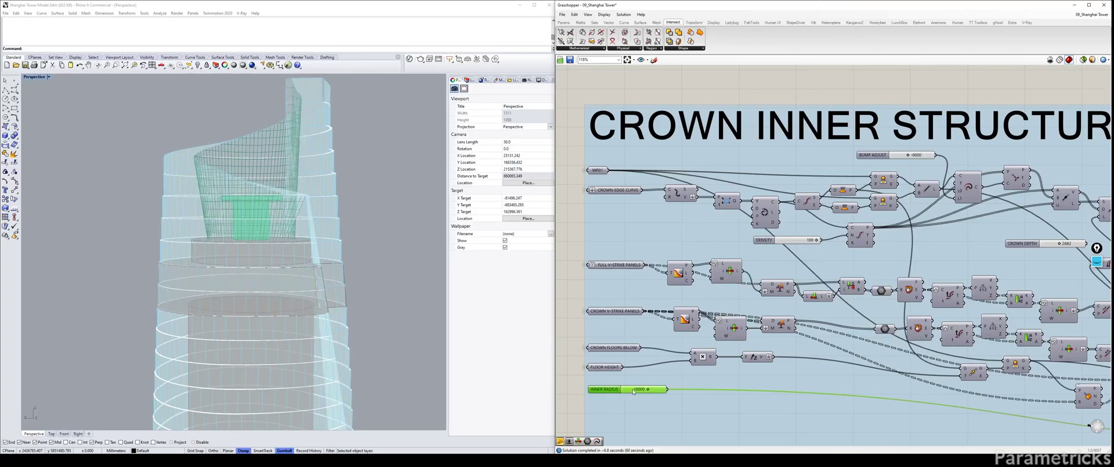
{"action": "left_click", "coordinate": [575, 245]}
View the tower's crown and its inner structure obliquely from above.
{"action": "right_click_drag", "start_coordinate": [314, 189], "coordinate": [302, 352]}
{"action": "scroll", "coordinate": [238, 99], "scroll_direction": "down", "scroll_amount": 4}
{"action": "right_click_drag", "start_coordinate": [238, 99], "coordinate": [244, 126], "text": "shift"}
{"action": "scroll", "coordinate": [739, 252], "scroll_direction": "down", "scroll_amount": 5}
{"action": "scroll", "coordinate": [742, 253], "scroll_direction": "down", "scroll_amount": 4}
Examine the Crown Inner Structures Exceptions group and the Inner Radius slider in the Crown Inner Structures group.
{"action": "right_click_drag", "start_coordinate": [1085, 255], "coordinate": [560, 229]}
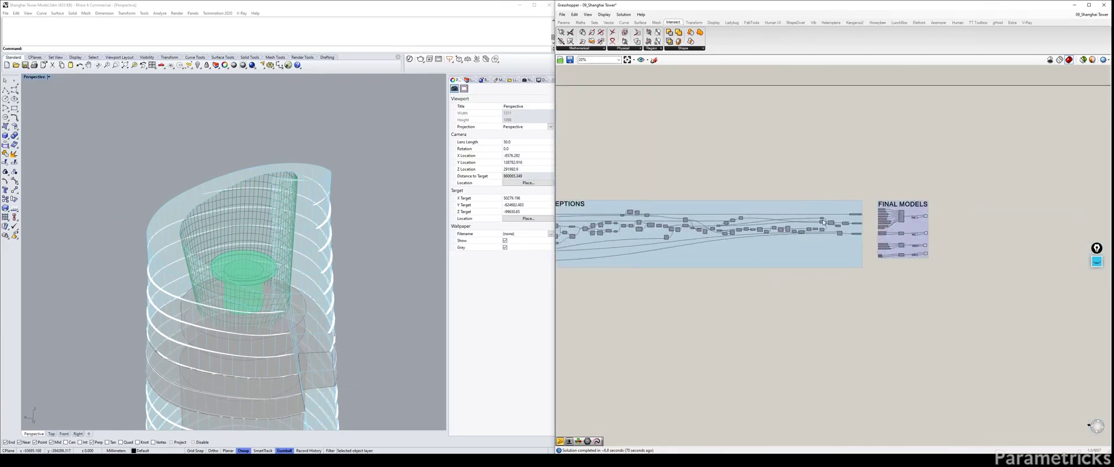
{"action": "scroll", "coordinate": [741, 231], "scroll_direction": "up", "scroll_amount": 3}
{"action": "left_click_drag", "start_coordinate": [692, 194], "coordinate": [919, 255]}
{"action": "scroll", "coordinate": [771, 286], "scroll_direction": "up", "scroll_amount": 5}
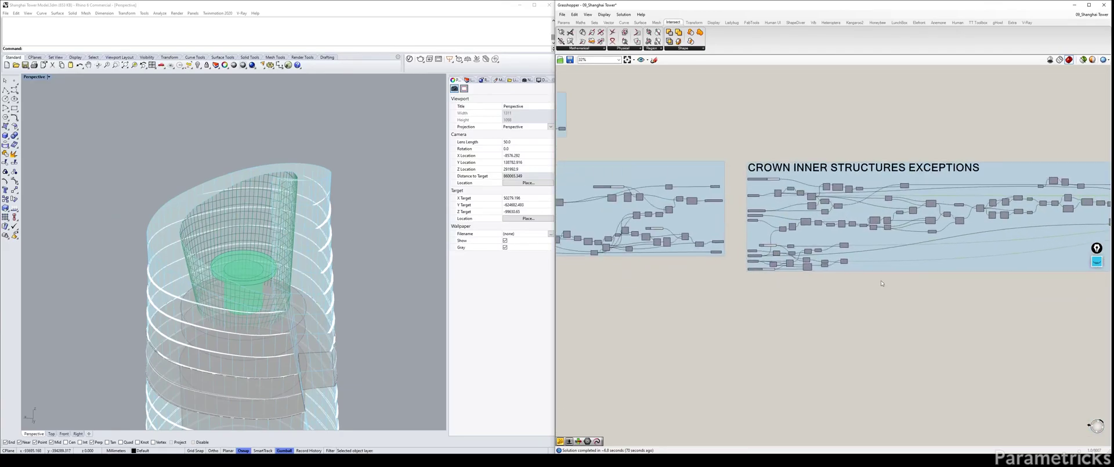
{"action": "left_click", "coordinate": [770, 285]}
{"action": "right_click_drag", "start_coordinate": [718, 269], "coordinate": [1070, 261]}
{"action": "scroll", "coordinate": [1070, 261], "scroll_direction": "down", "scroll_amount": 4}
{"action": "right_click_drag", "start_coordinate": [692, 238], "coordinate": [736, 239]}
{"action": "scroll", "coordinate": [610, 232], "scroll_direction": "up", "scroll_amount": 5}
{"action": "left_click", "coordinate": [607, 240]}
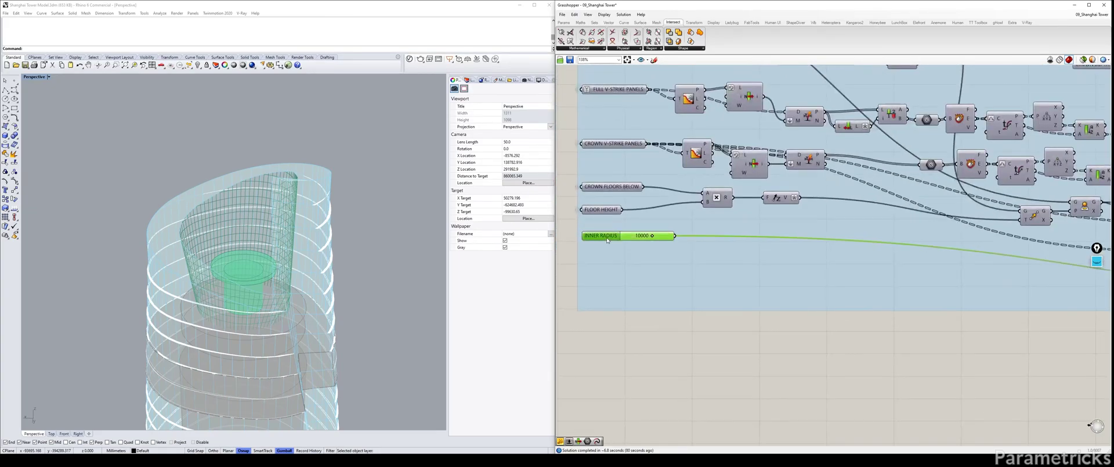
Set the Twist Angle slider in the parameters group to 260 with the whole tower in view.
{"action": "scroll", "coordinate": [607, 240], "scroll_direction": "down", "scroll_amount": 10}
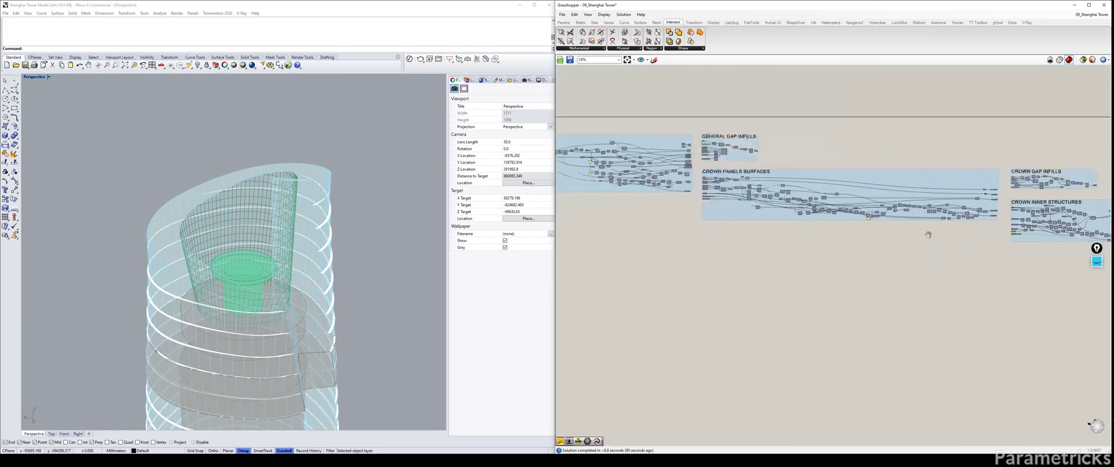
{"action": "right_click_drag", "start_coordinate": [815, 220], "coordinate": [1019, 235]}
{"action": "right_click_drag", "start_coordinate": [756, 219], "coordinate": [946, 224]}
{"action": "scroll", "coordinate": [781, 194], "scroll_direction": "up", "scroll_amount": 10}
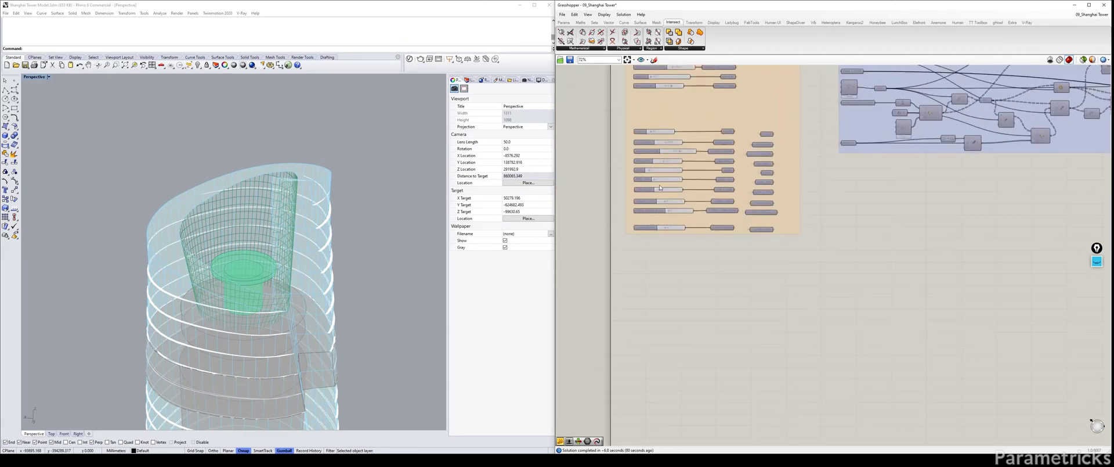
{"action": "right_click_drag", "start_coordinate": [664, 177], "coordinate": [650, 246]}
{"action": "right_click_drag", "start_coordinate": [257, 289], "coordinate": [348, 249]}
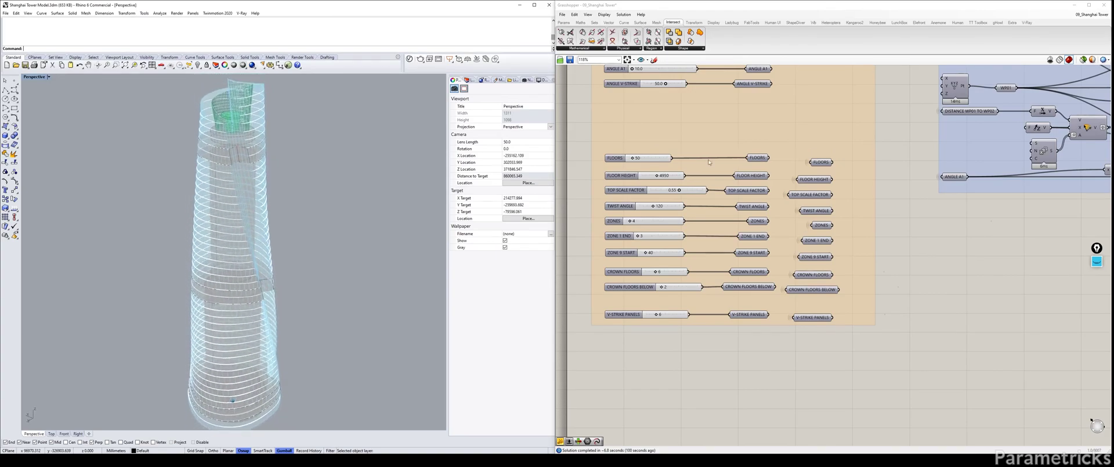
{"action": "scroll", "coordinate": [651, 206], "scroll_direction": "up", "scroll_amount": 3}
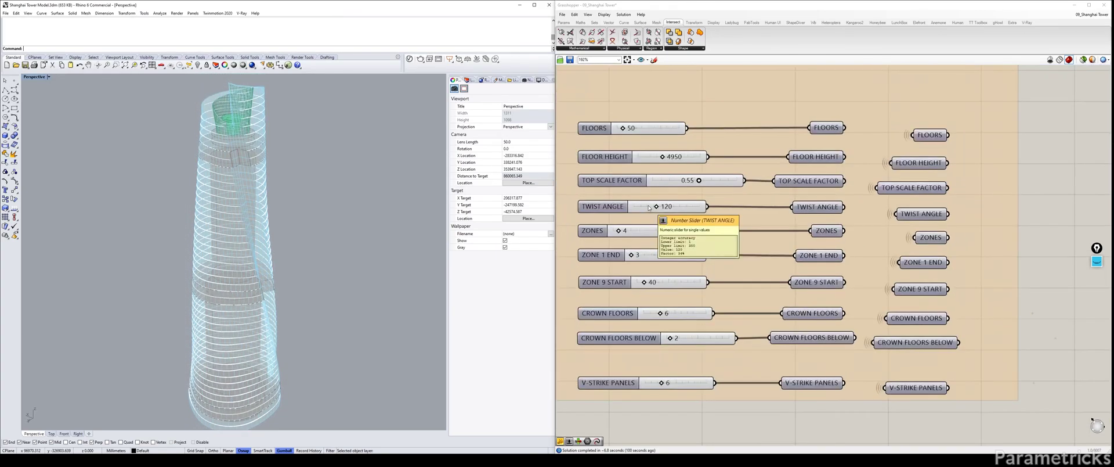
{"action": "double_click", "coordinate": [649, 206]}
{"action": "type", "text": "260"}
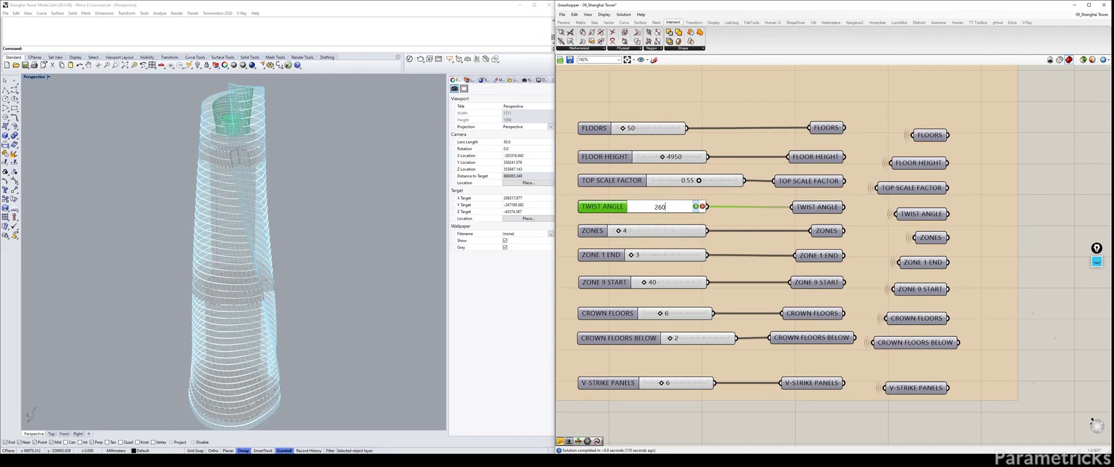
{"action": "key", "text": "Return"}
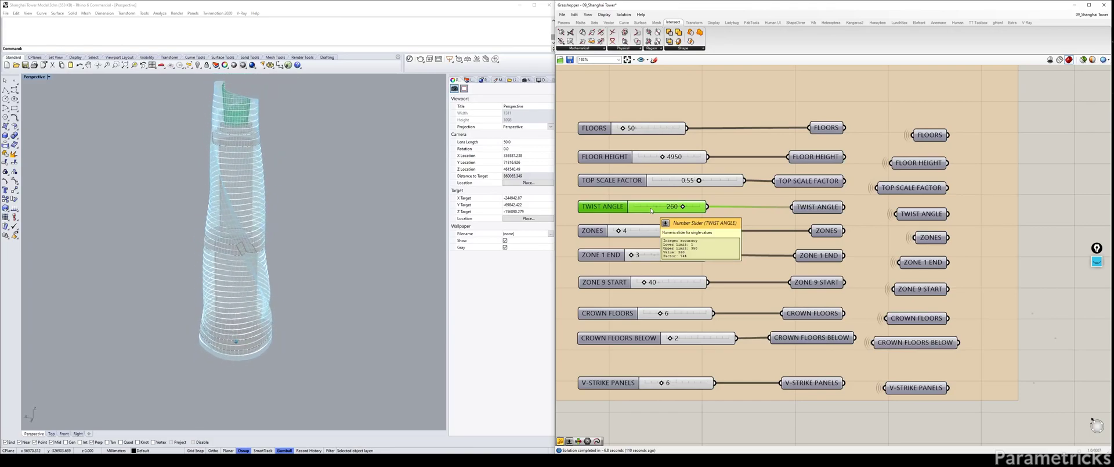
Set the Twist Angle slider to 60.
{"action": "double_click", "coordinate": [651, 208]}
{"action": "type", "text": "60"}
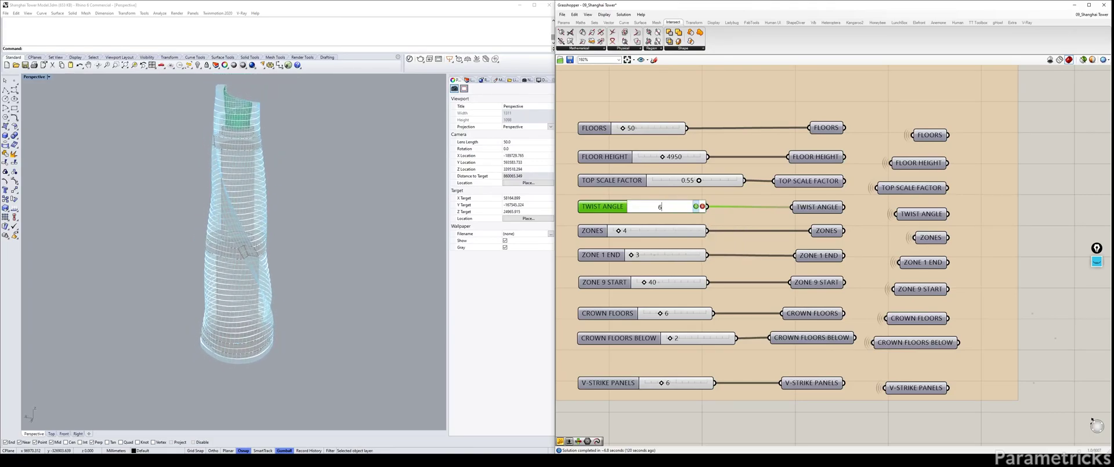
{"action": "key", "text": "Return"}
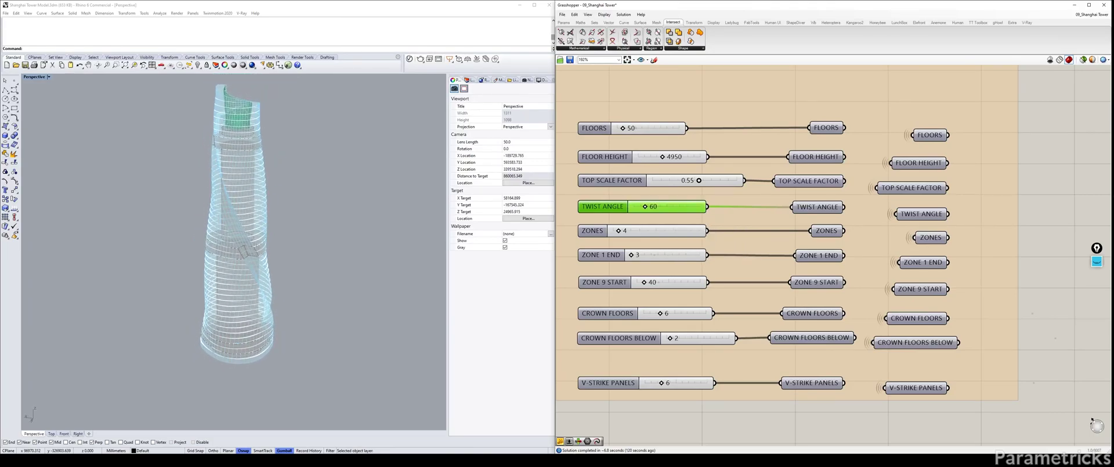
Set the Twist Angle slider to 10 and view the tower's form.
{"action": "double_click", "coordinate": [639, 206]}
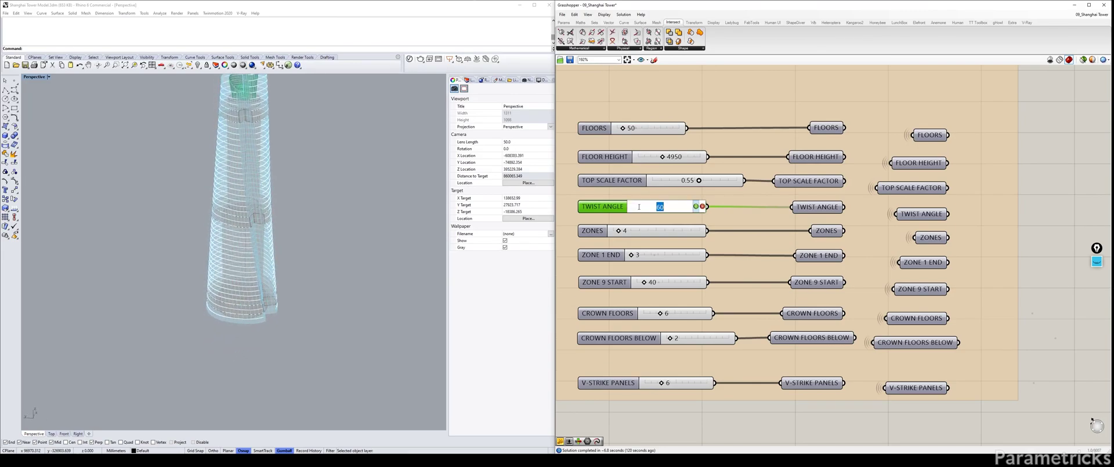
{"action": "type", "text": "10"}
{"action": "key", "text": "Return"}
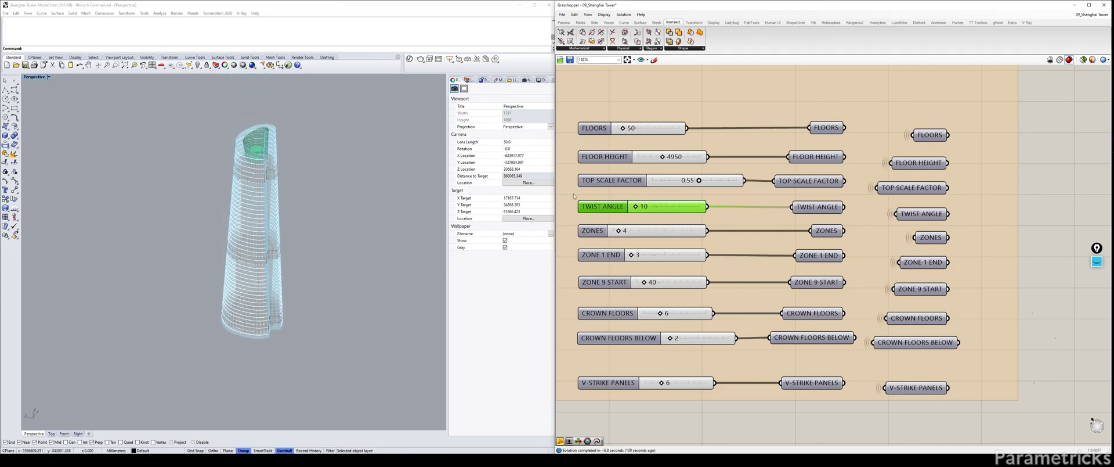
Set the Twist Angle slider to 120.
{"action": "double_click", "coordinate": [664, 207]}
{"action": "type", "text": "120"}
{"action": "key", "text": "Return"}
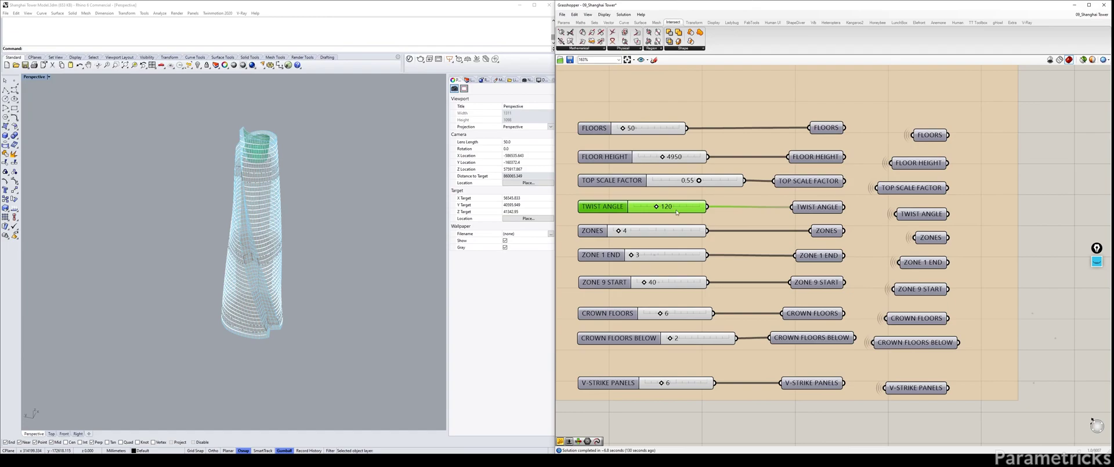
Restore the definition's saved default state to reset the parameters.
{"action": "scroll", "coordinate": [668, 212], "scroll_direction": "down", "scroll_amount": 5}
{"action": "scroll", "coordinate": [685, 224], "scroll_direction": "up", "scroll_amount": 3}
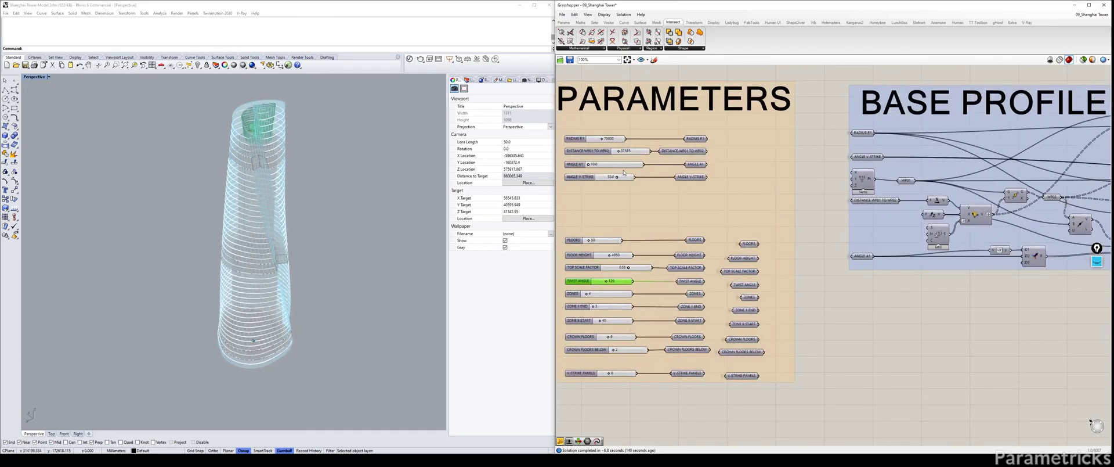
{"action": "left_click", "coordinate": [697, 74]}
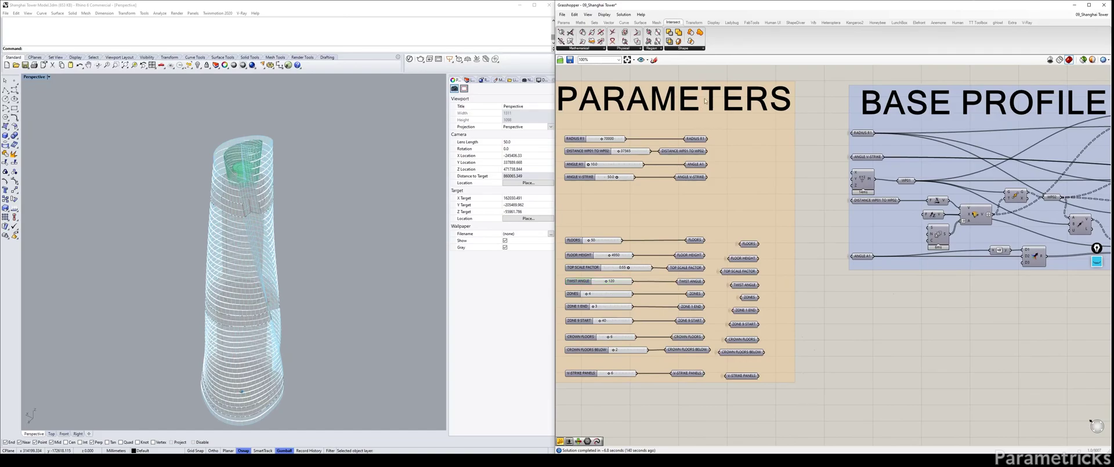
{"action": "right_click_drag", "start_coordinate": [705, 101], "coordinate": [726, 96]}
{"action": "left_click", "coordinate": [624, 14]}
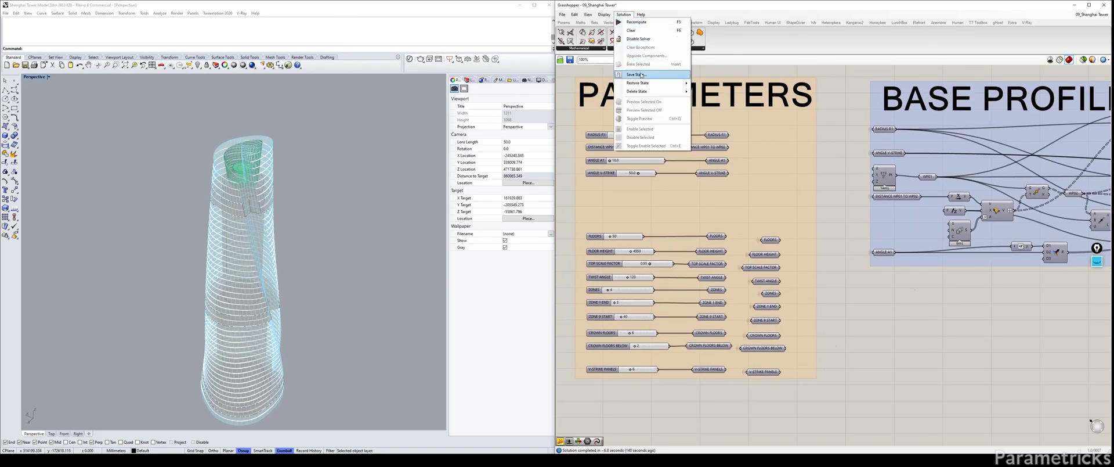
{"action": "mouse_move", "coordinate": [650, 83]}
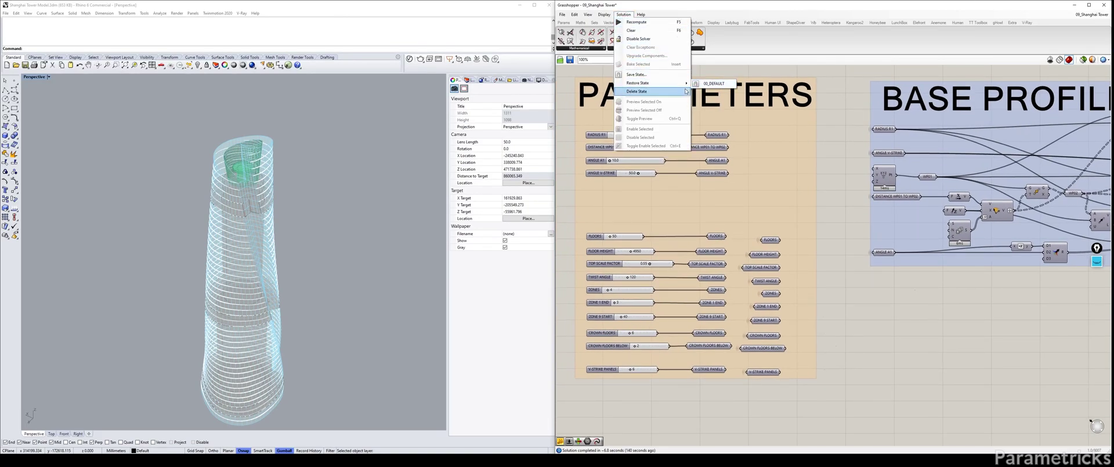
{"action": "left_click", "coordinate": [715, 84]}
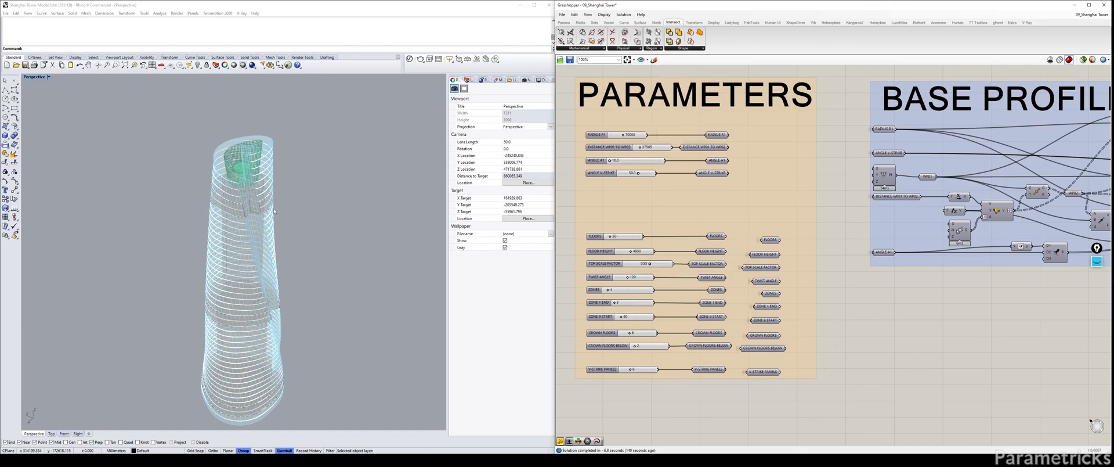